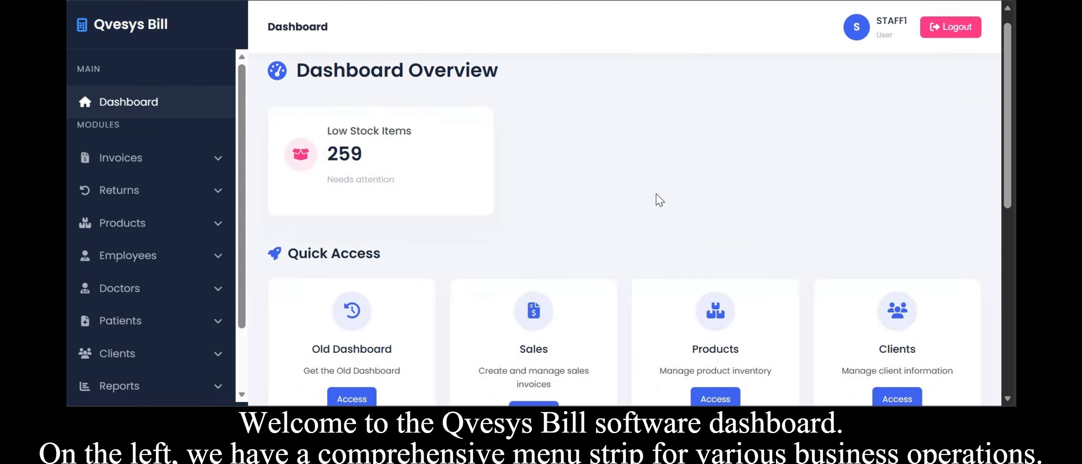
scroll(656, 200, "down", 1)
scroll(528, 171, "up", 1)
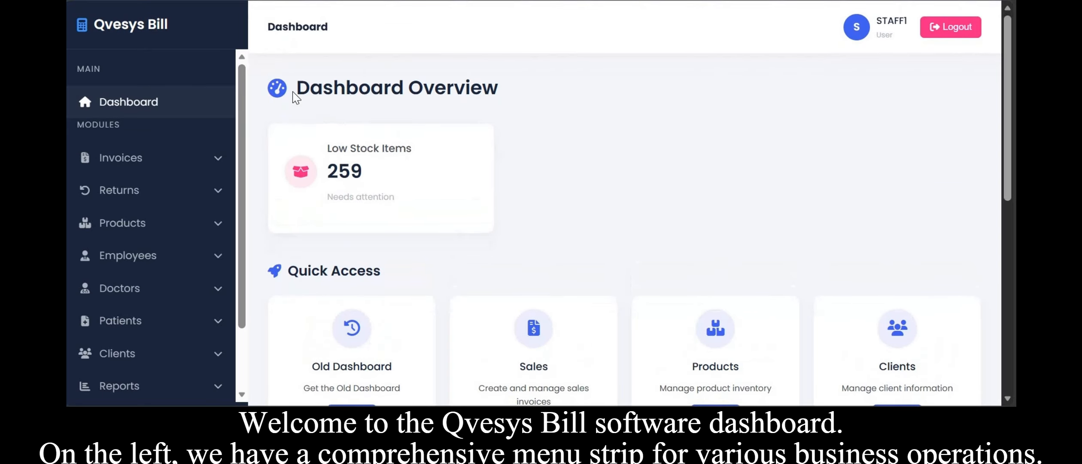
left_click_drag(338, 91, 436, 112)
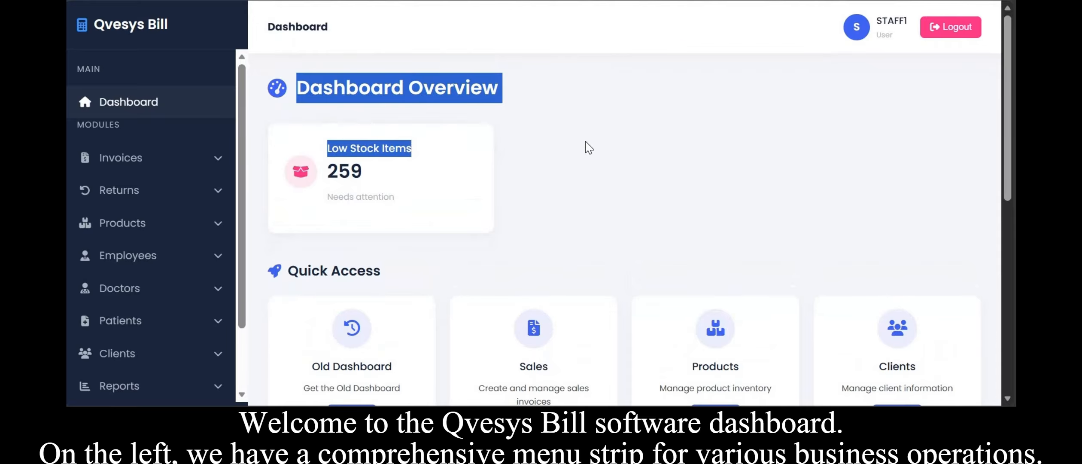
left_click(700, 140)
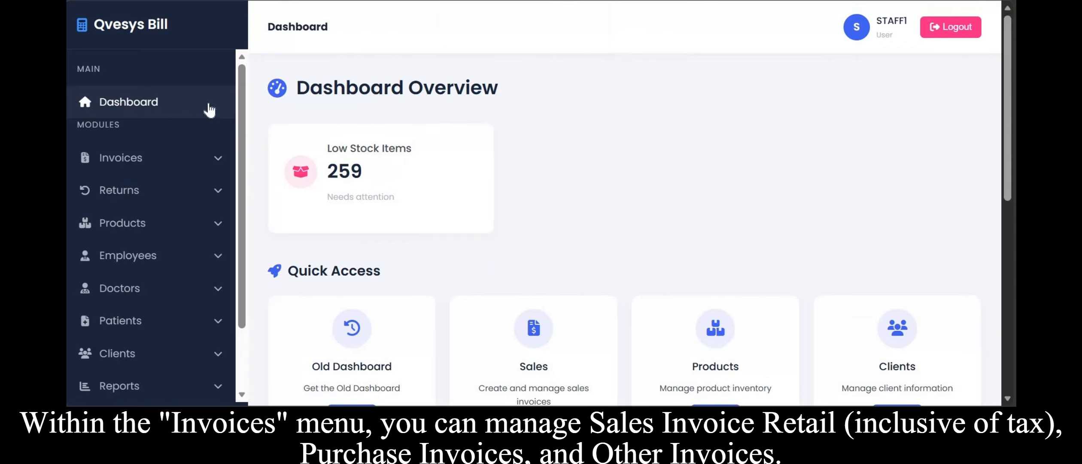
Expand the Invoices, Returns, Products, Employees and Doctors sections of the side menu to review their options.
left_click(156, 150)
scroll(156, 151, "down", 1)
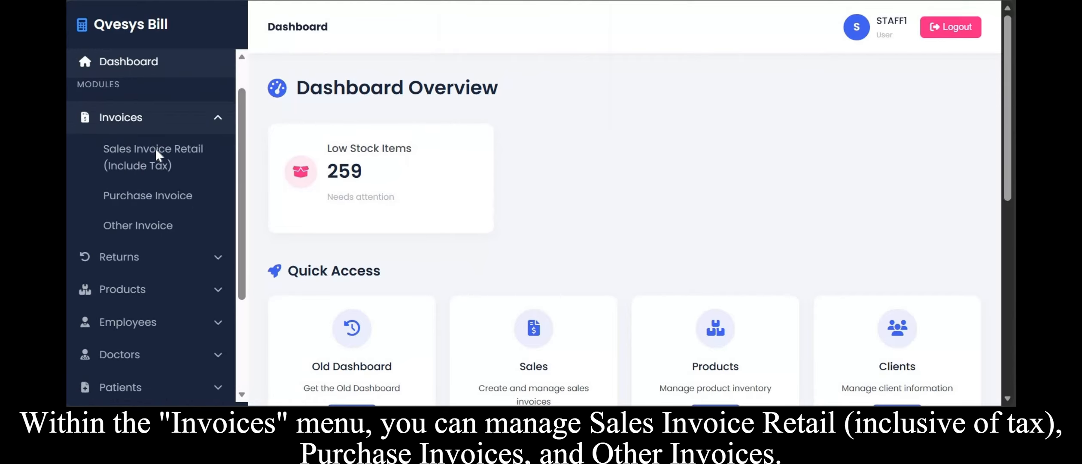
scroll(156, 151, "down", 1)
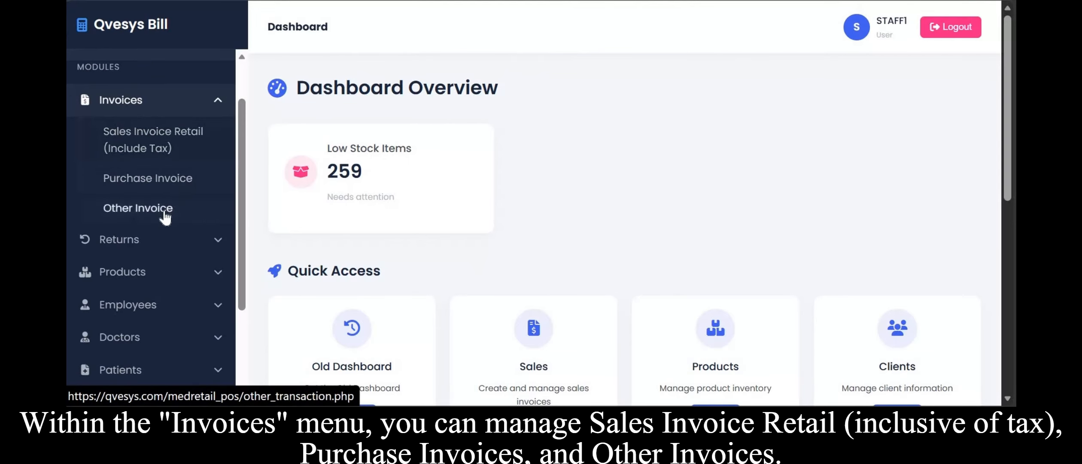
scroll(179, 174, "down", 2)
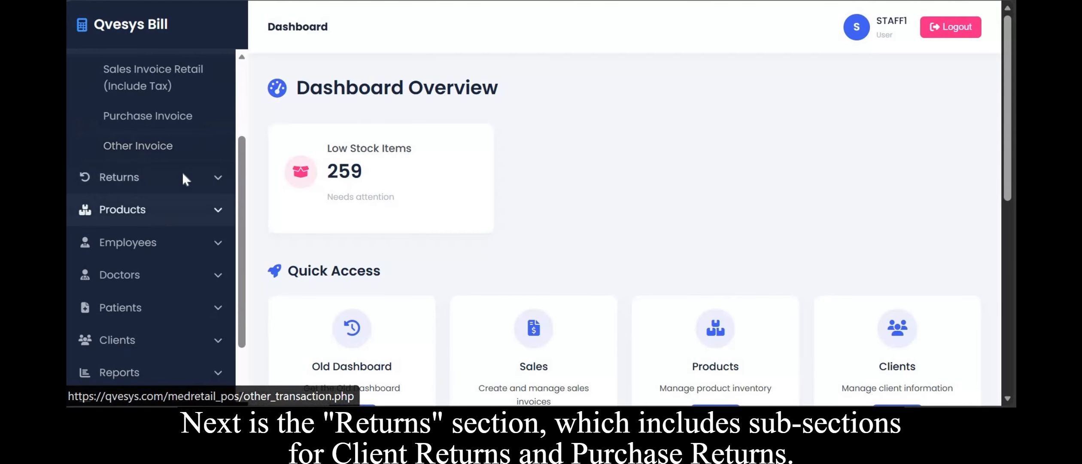
left_click(181, 173)
scroll(181, 174, "down", 1)
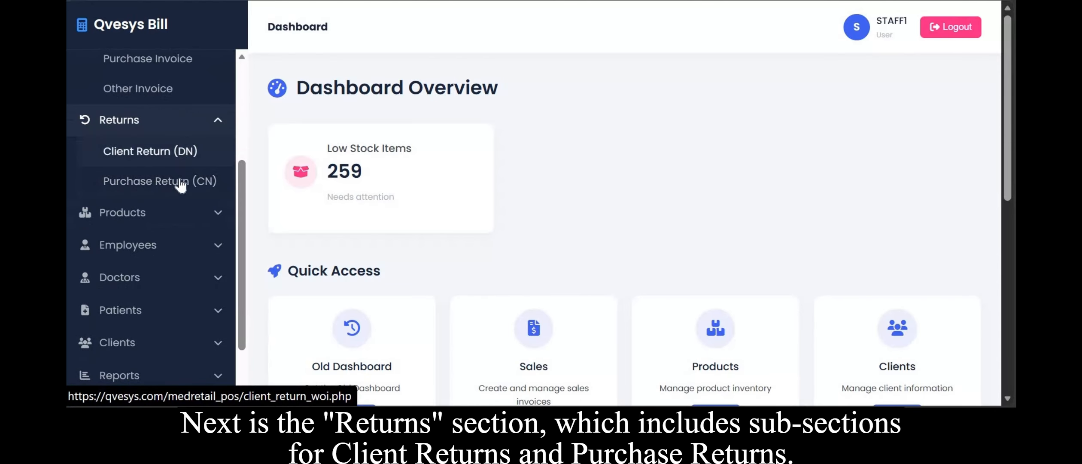
left_click(166, 221)
scroll(165, 219, "down", 1)
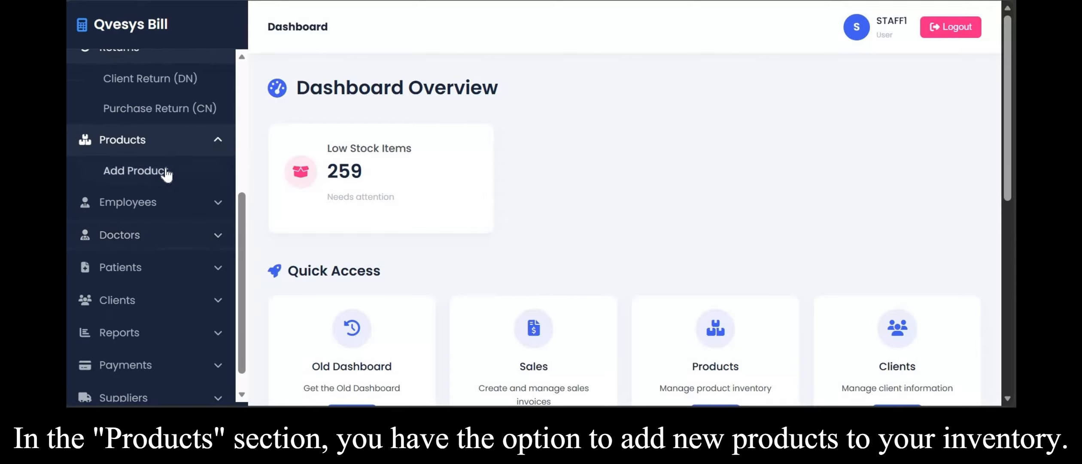
left_click(155, 203)
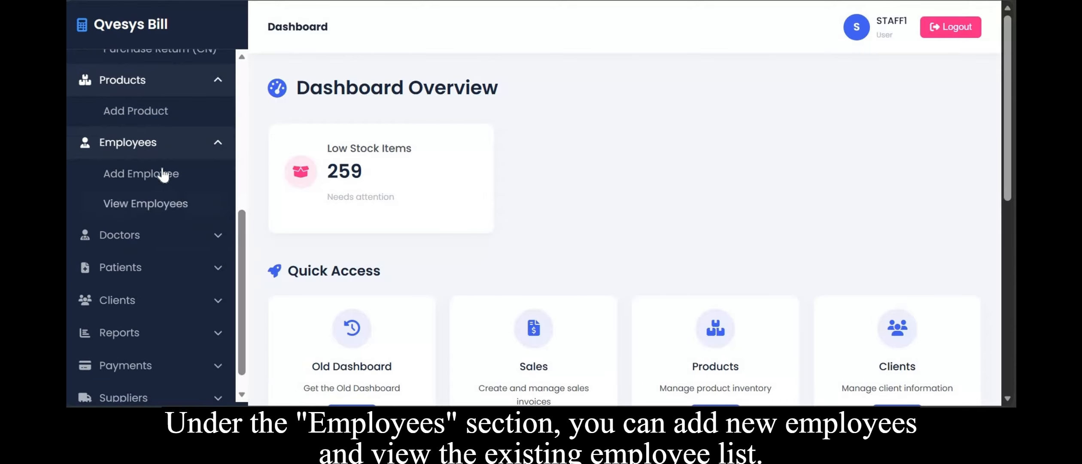
left_click(172, 235)
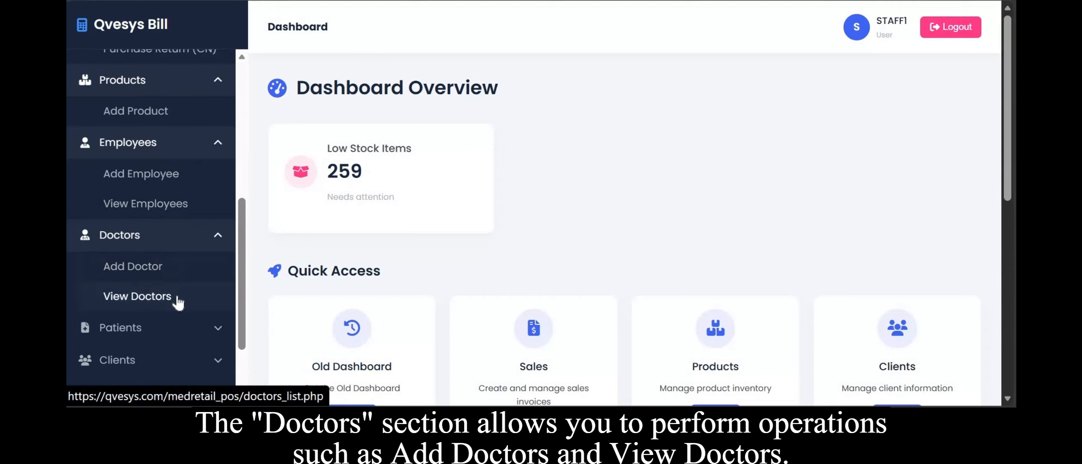
Expand the Patients, Clients, Reports, Payments and Suppliers menu sections and browse the dashboard's Quick Access cards.
scroll(177, 297, "down", 2)
scroll(177, 297, "down", 1)
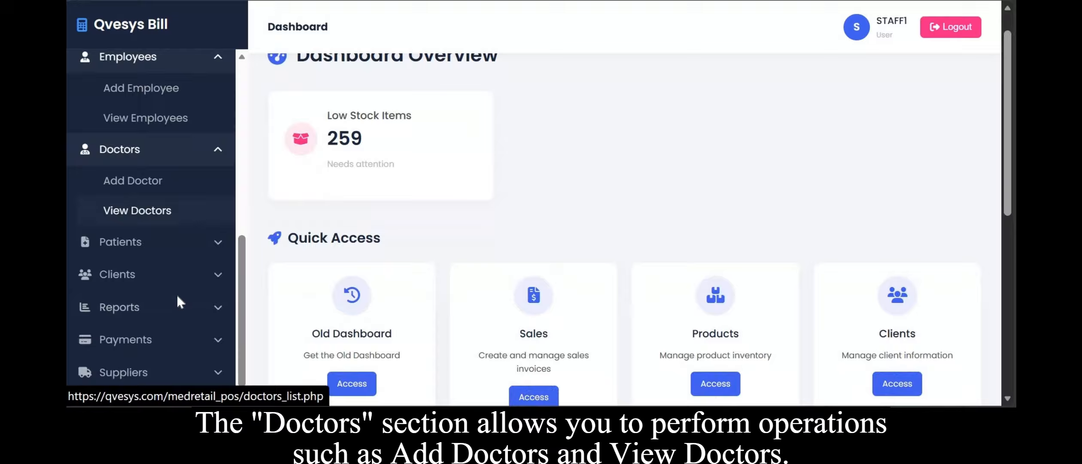
left_click(184, 242)
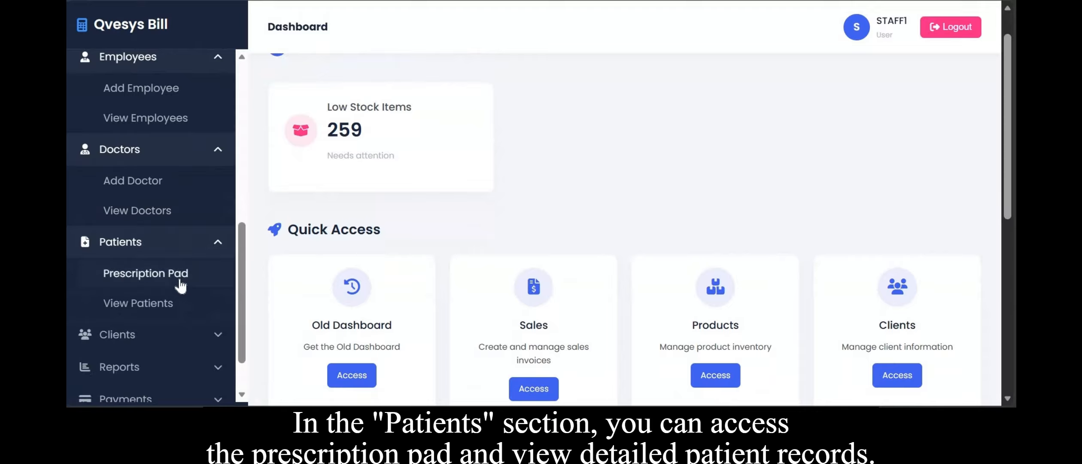
scroll(153, 308, "down", 2)
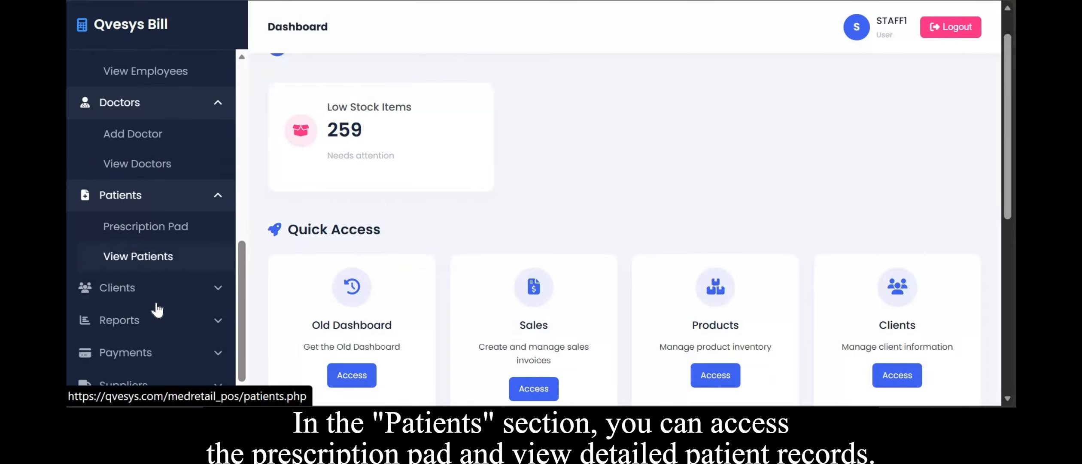
left_click(154, 277)
scroll(153, 276, "down", 1)
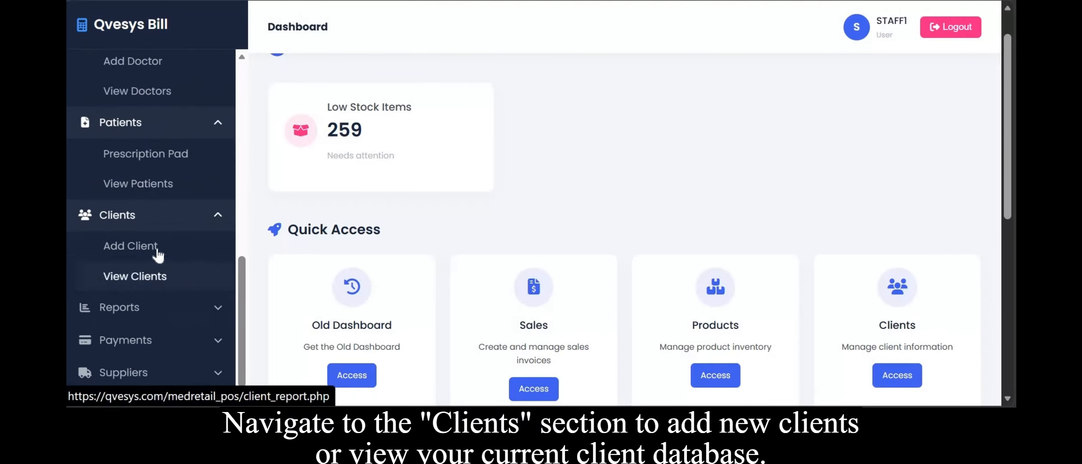
left_click(148, 312)
scroll(148, 312, "down", 2)
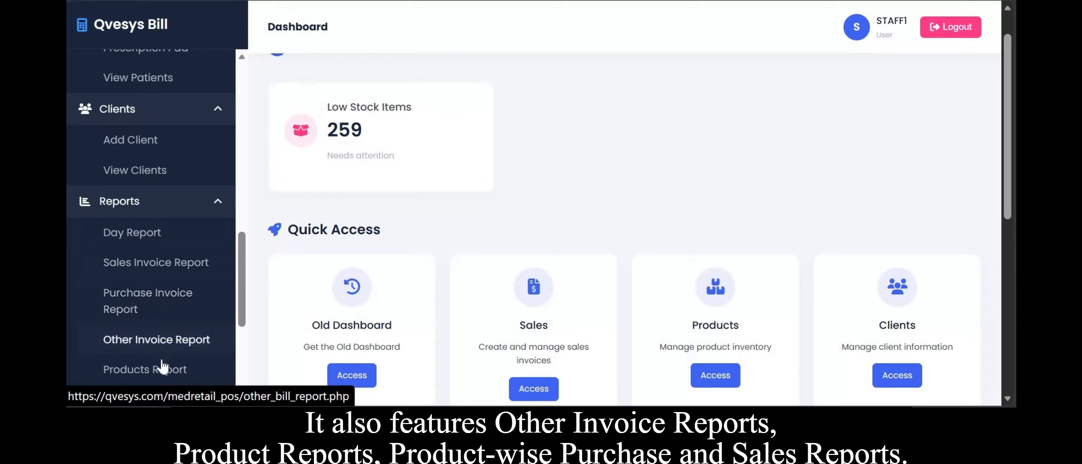
scroll(163, 368, "down", 4)
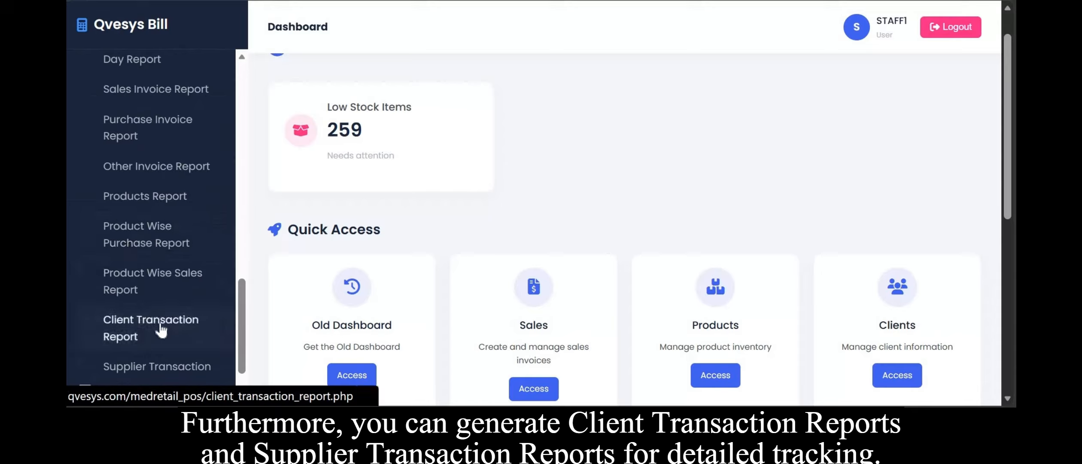
scroll(161, 330, "down", 2)
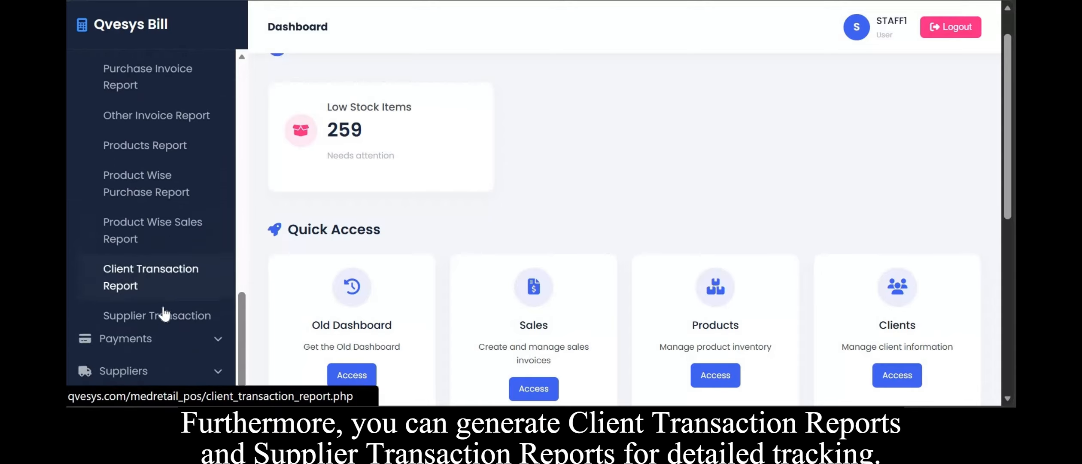
left_click(186, 350)
scroll(184, 348, "down", 3)
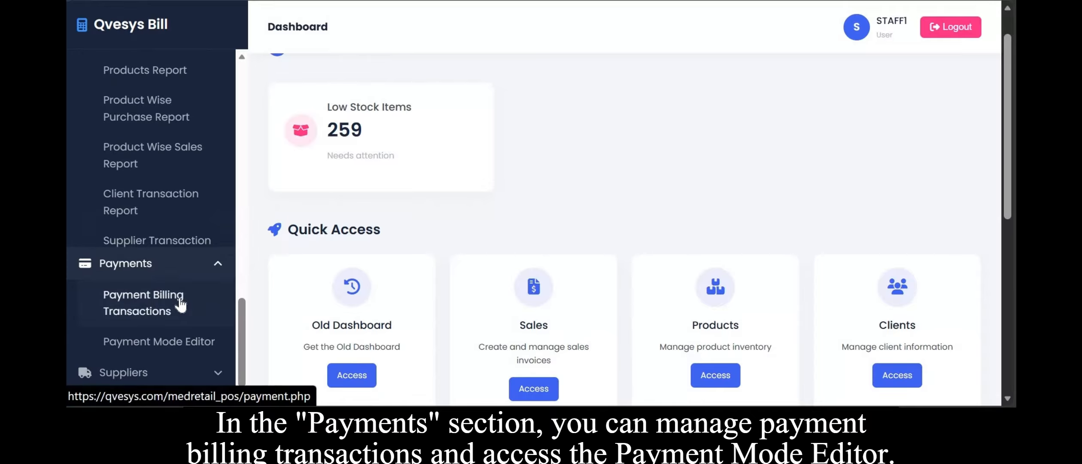
scroll(168, 352, "down", 2)
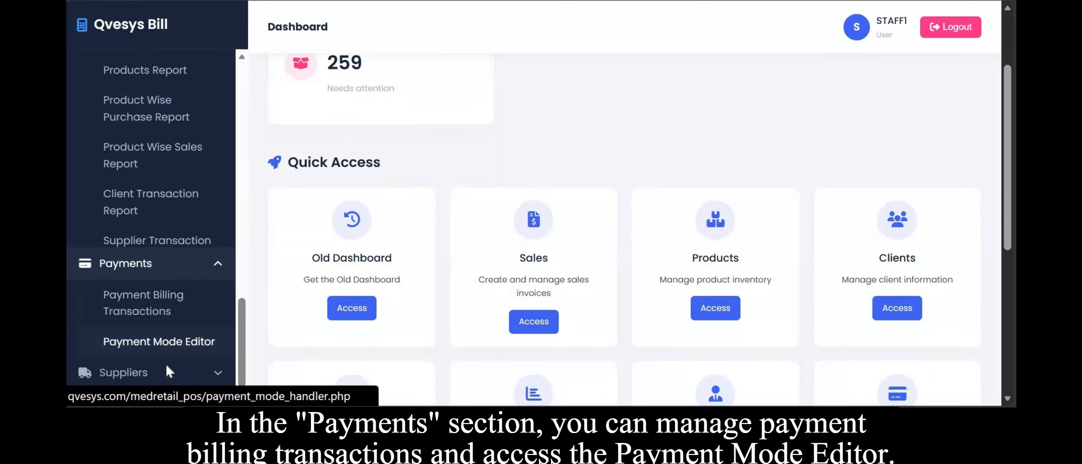
left_click(164, 369)
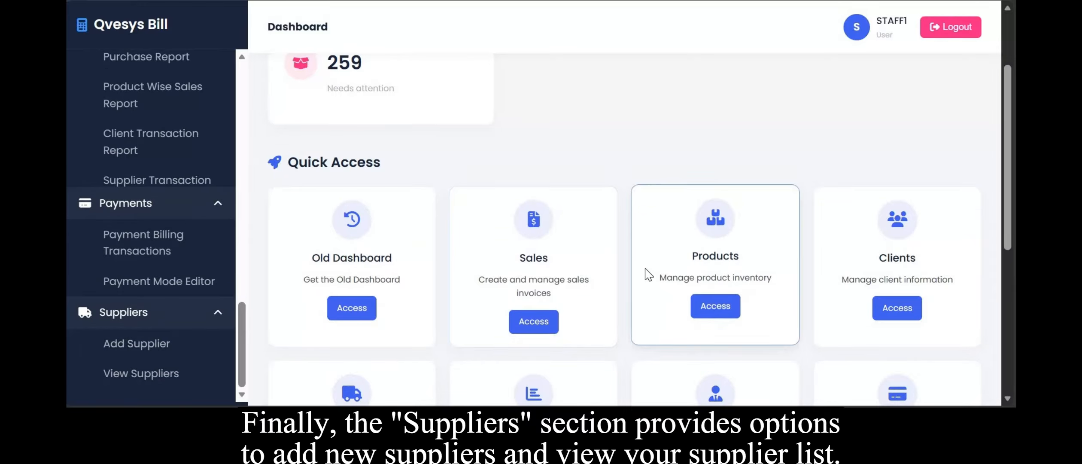
scroll(646, 274, "down", 3)
scroll(648, 273, "down", 3)
scroll(583, 275, "up", 6)
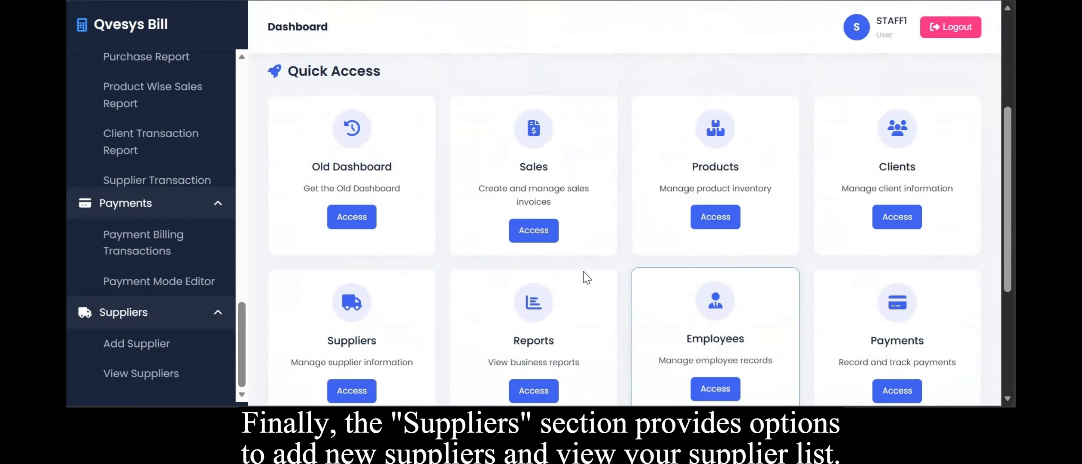
scroll(701, 142, "up", 2)
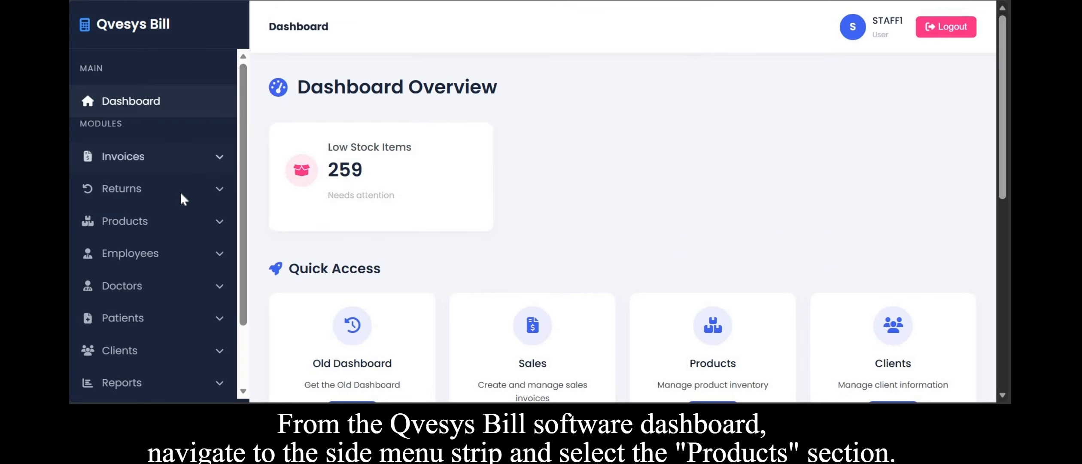
Open the Add New Product form from the Products section of the side menu.
left_click(176, 228)
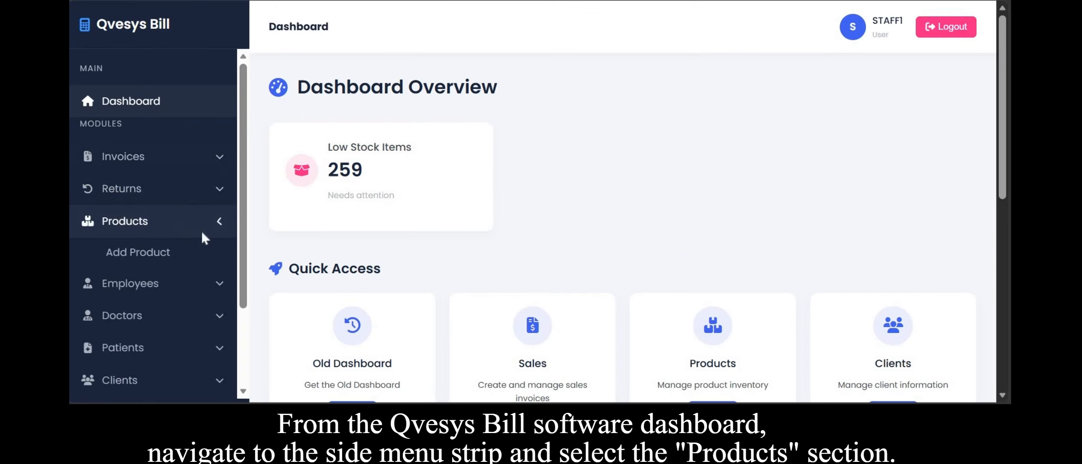
left_click(159, 257)
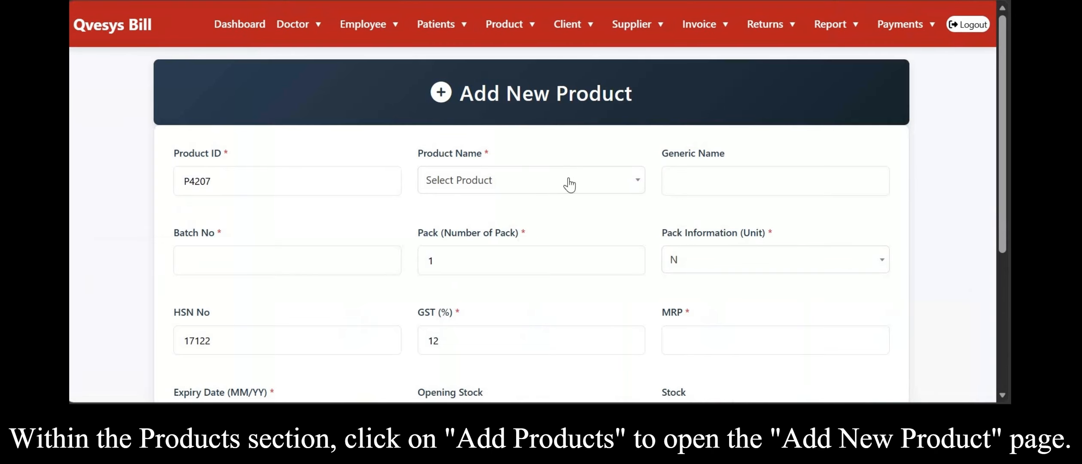
scroll(401, 213, "down", 5)
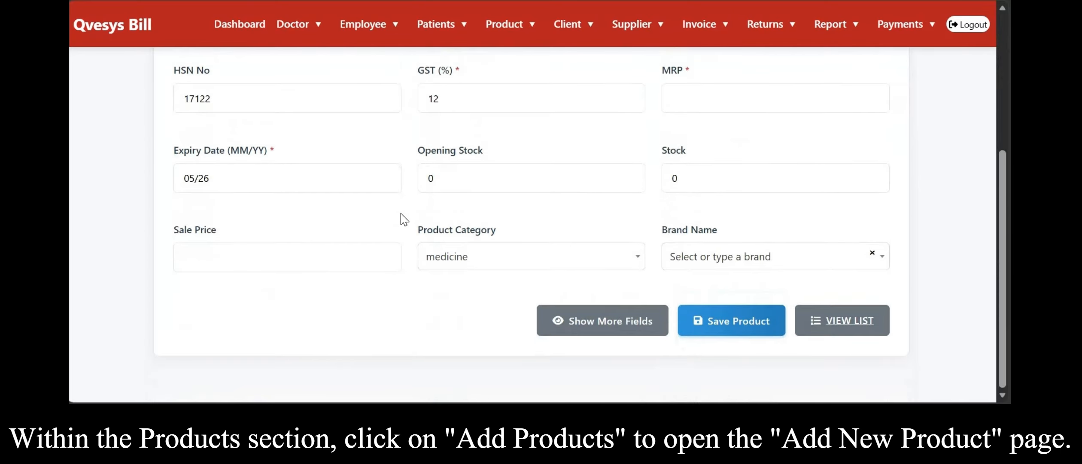
scroll(400, 213, "up", 6)
scroll(400, 213, "down", 1)
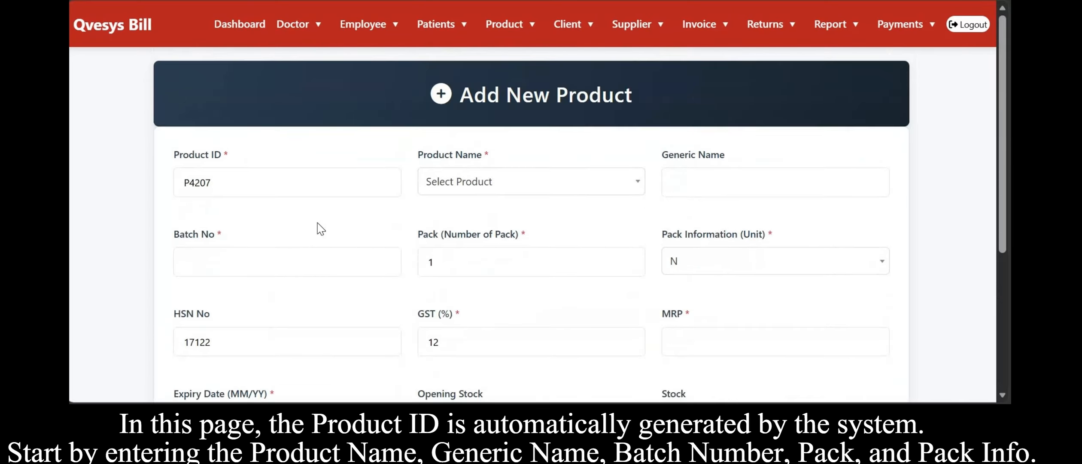
Search for and select PARACETAMOL as the product name.
left_click(533, 184)
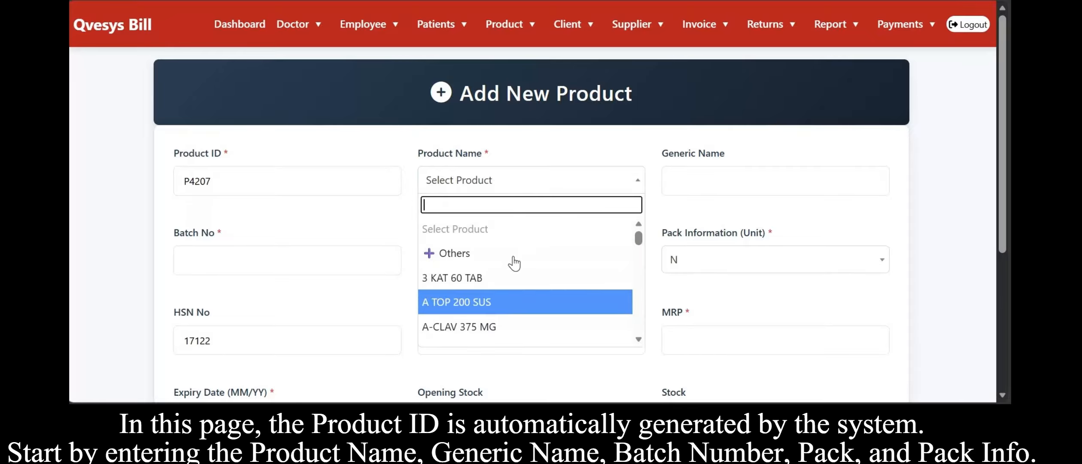
type("Paracetamol")
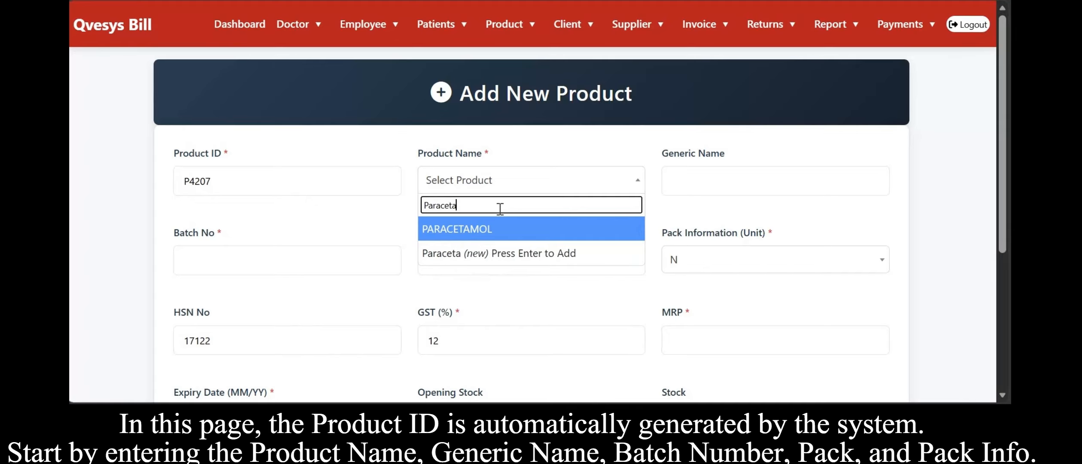
left_click(494, 234)
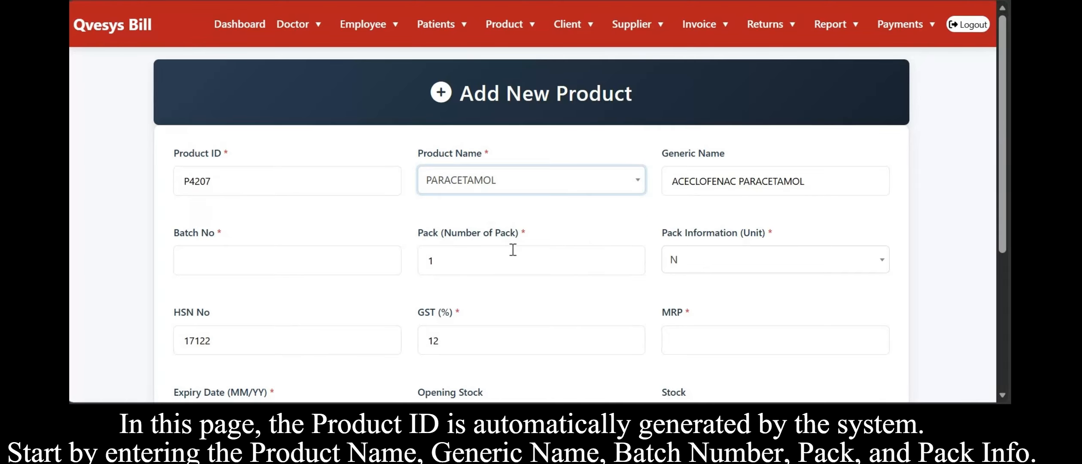
Fill the batch number with PD8627 from the saved entries.
scroll(513, 249, "down", 1)
left_click(329, 225)
left_click(828, 156)
left_click(307, 223)
left_click(320, 195)
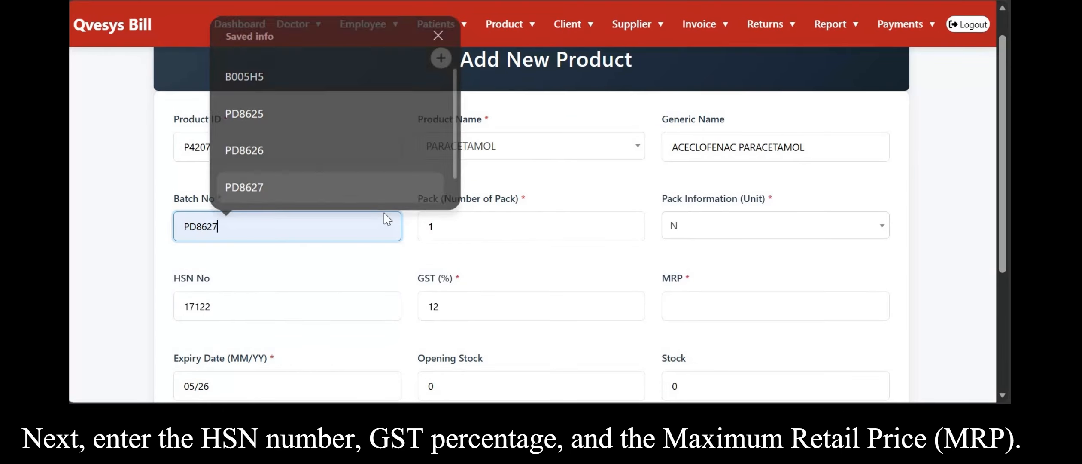
Set the pack (number of pack) to 10.
left_click(524, 236)
left_click(549, 228)
left_click(551, 234)
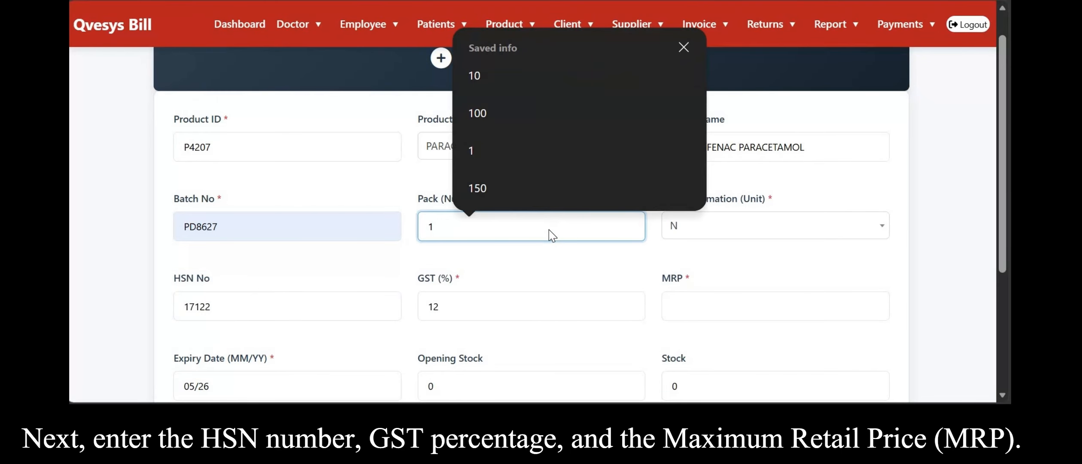
type("0")
Set the pack information unit to S.
left_click(781, 232)
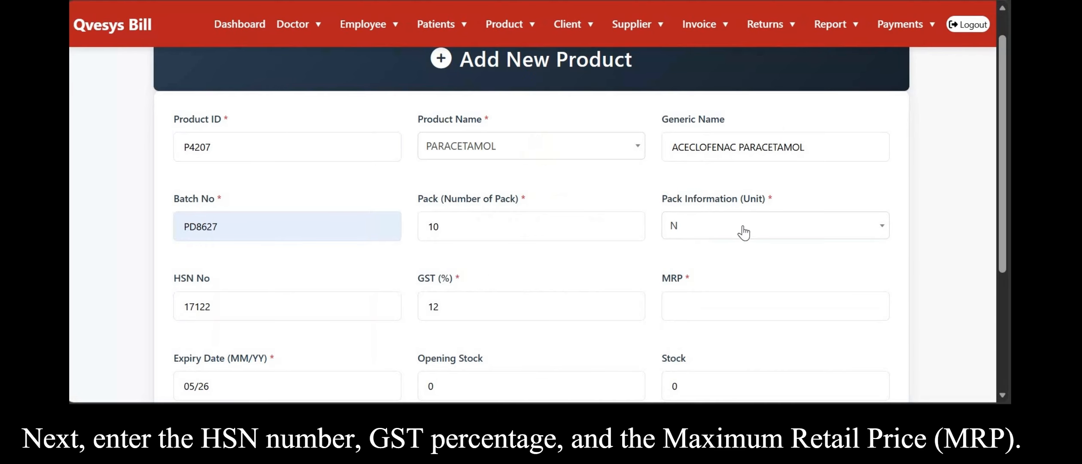
left_click(744, 232)
left_click(768, 297)
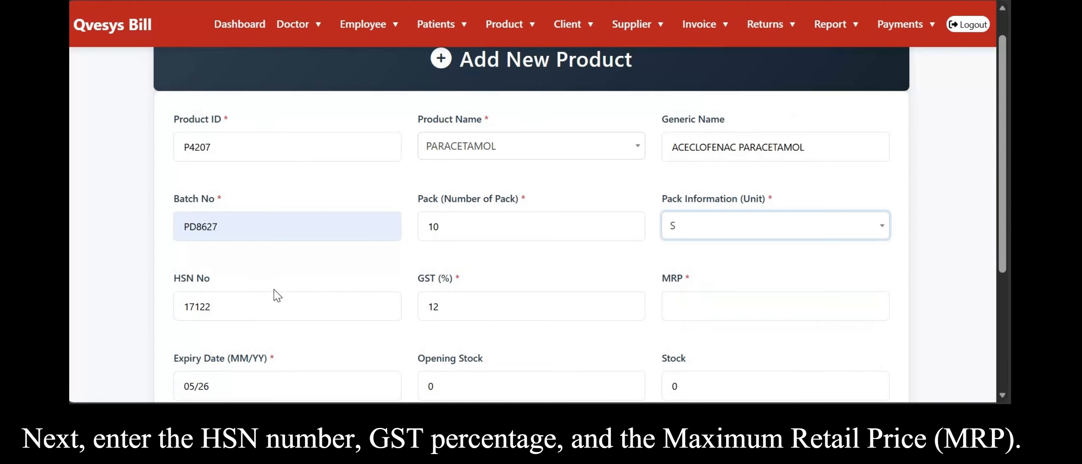
Enter an MRP of 5.8 for the product.
scroll(386, 249, "down", 1)
left_click(741, 245)
type("5.8")
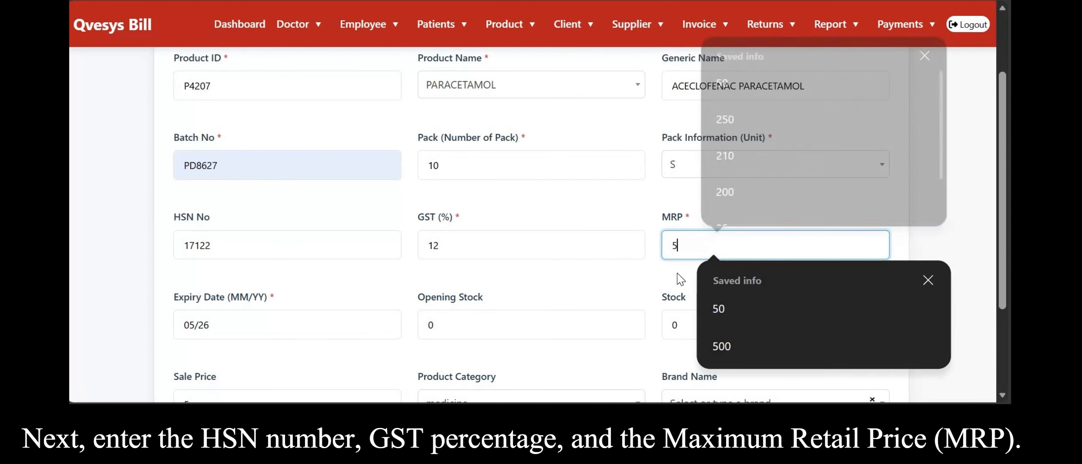
left_click(617, 248)
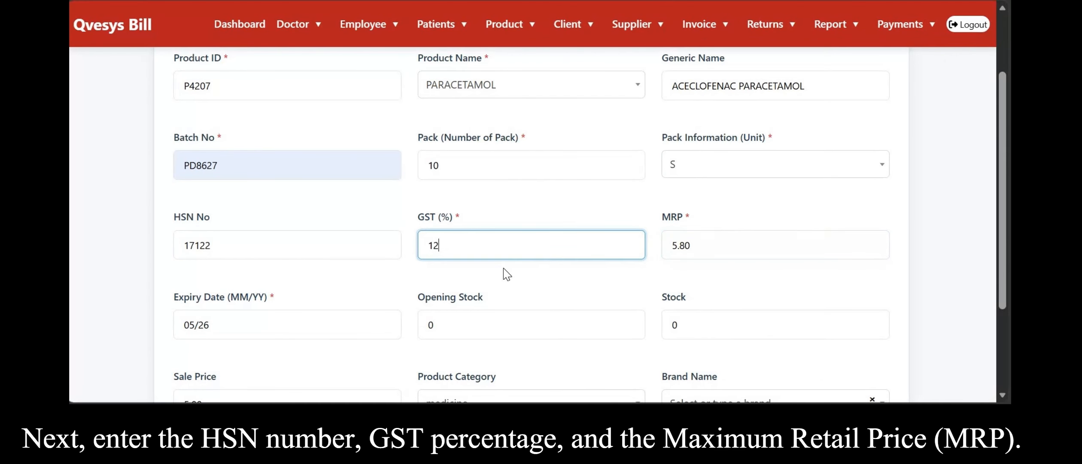
Set the product's expiry date to 05/28.
scroll(503, 268, "down", 2)
left_click(288, 203)
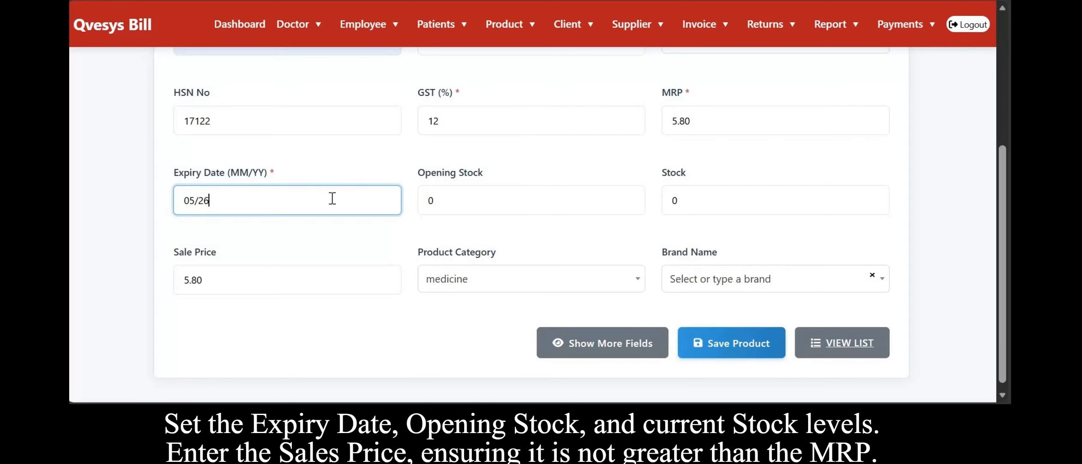
left_click(490, 199)
left_click(766, 198)
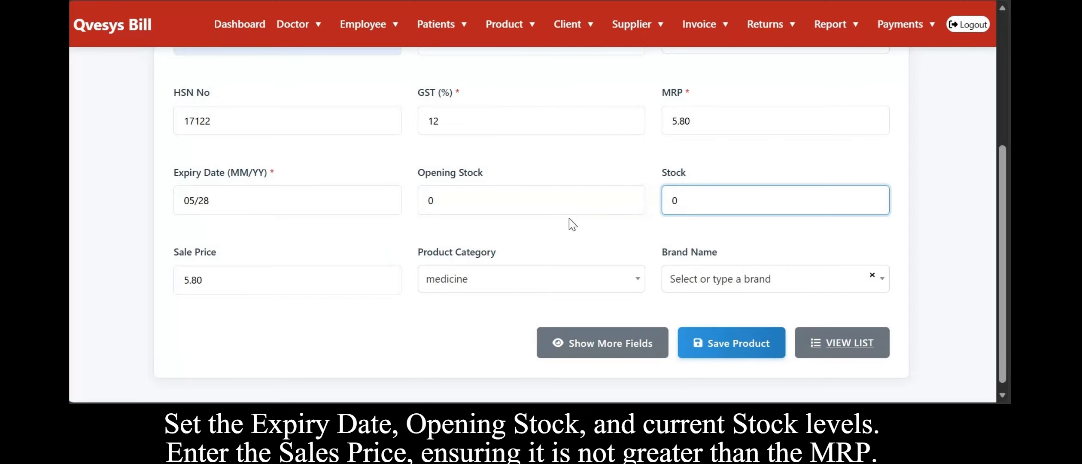
Set the opening stock to 10 and the stock to 50.
left_click(497, 234)
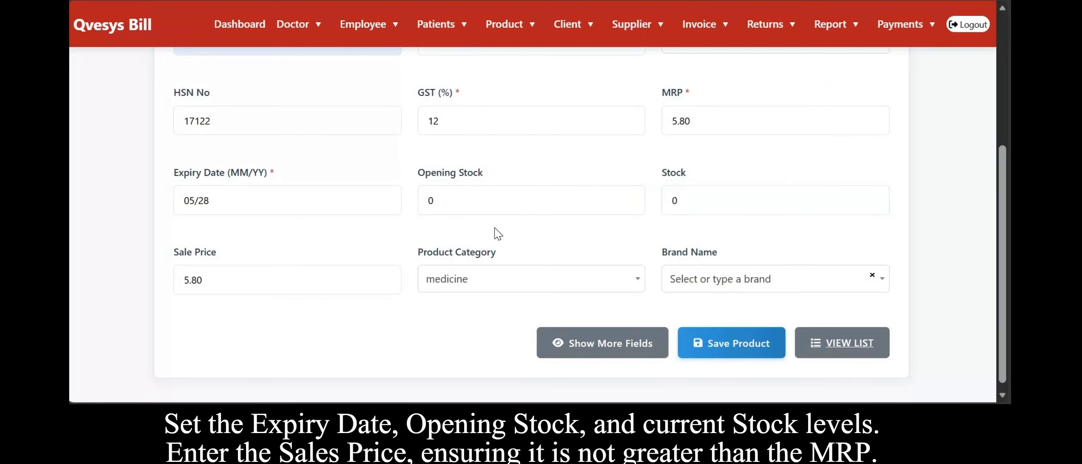
left_click(488, 200)
key("BackSpace")
type("10")
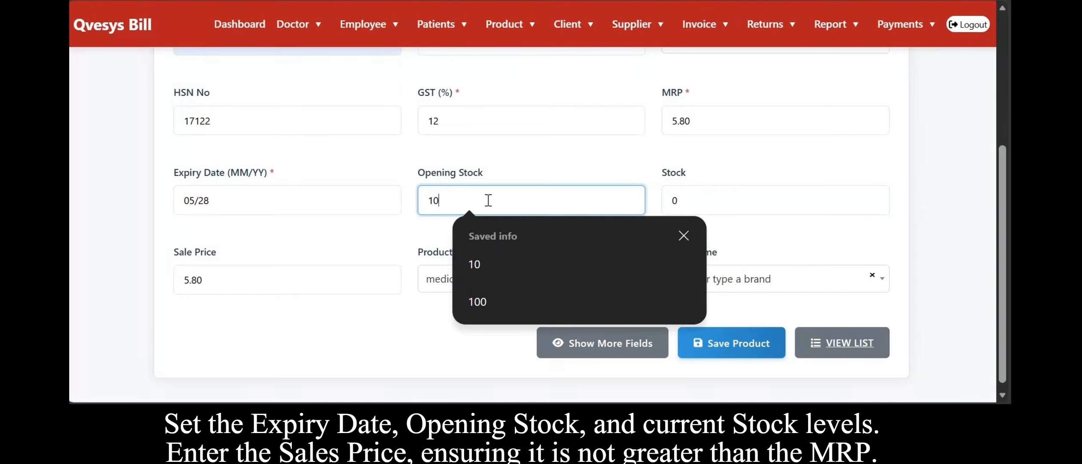
key("Tab")
scroll(283, 263, "down", 1)
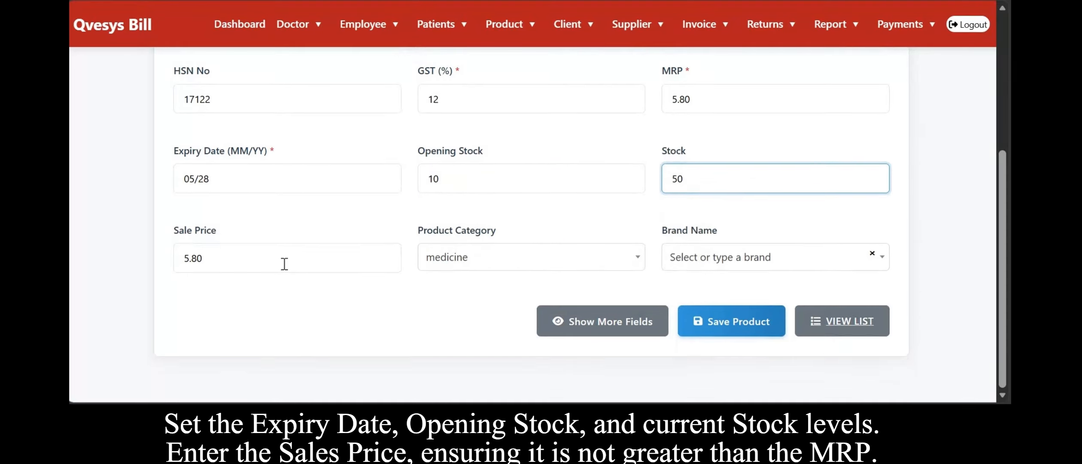
Set the product category to Medicine and add PARACURE as a new brand name.
left_click(507, 278)
left_click(496, 217)
left_click(730, 273)
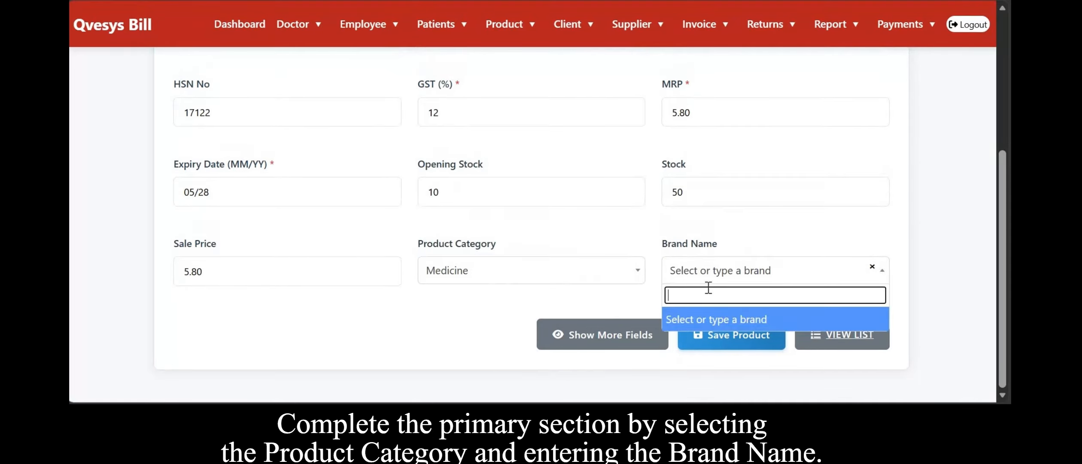
type("PARACURE")
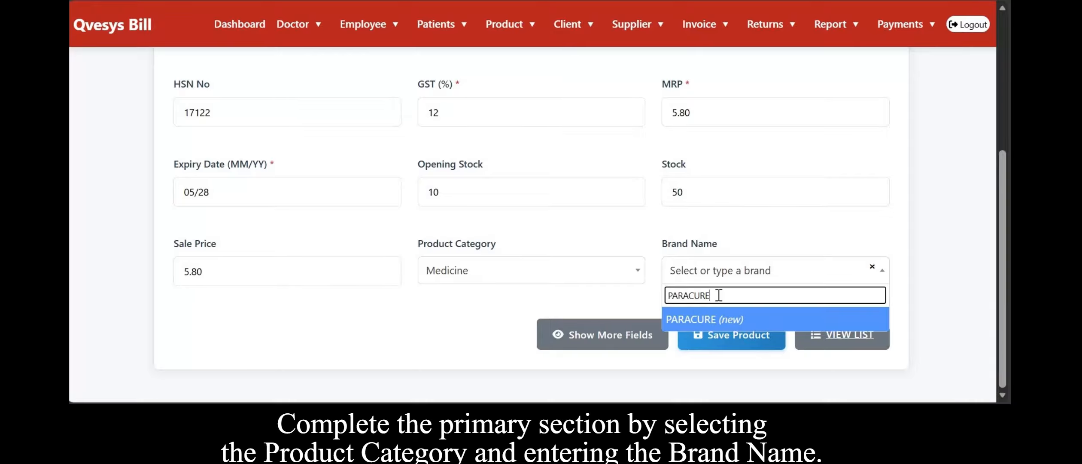
key("Return")
Set the sale price to 5.50 and show the additional product fields.
left_click(315, 275)
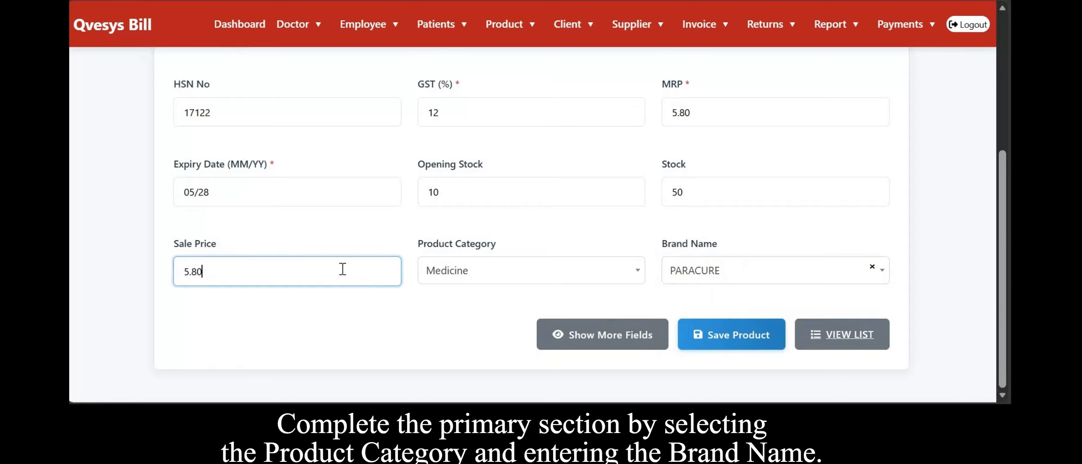
type("5.8")
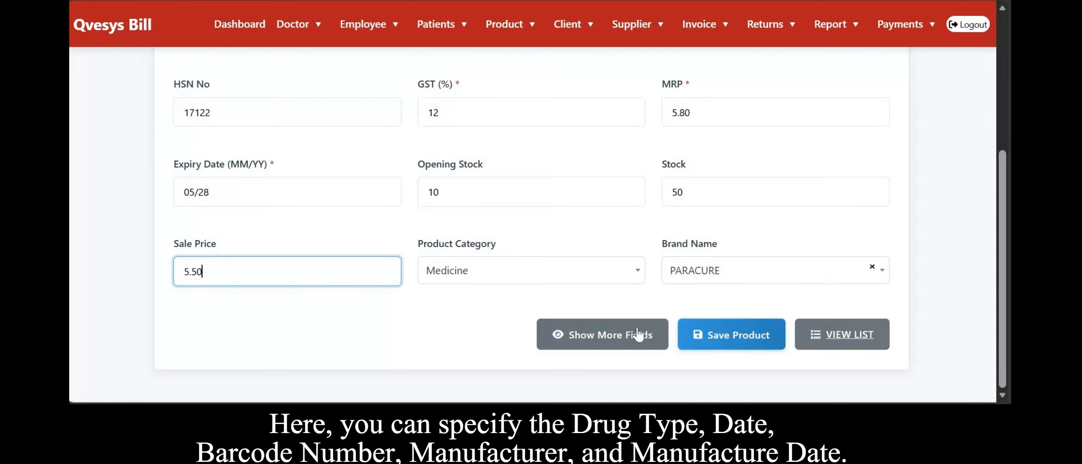
left_click(573, 334)
scroll(339, 223, "down", 4)
left_click(317, 189)
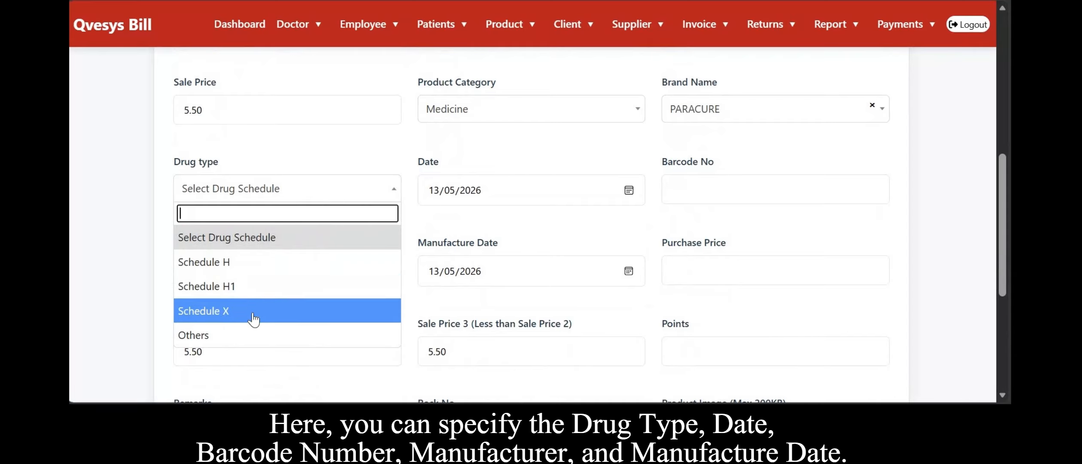
left_click(241, 335)
left_click(376, 179)
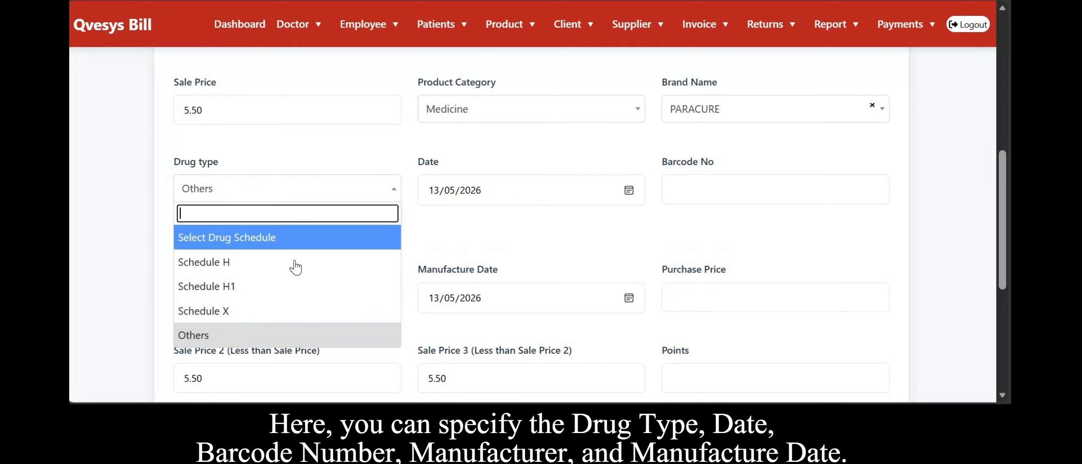
left_click(295, 260)
left_click(396, 187)
left_click(299, 236)
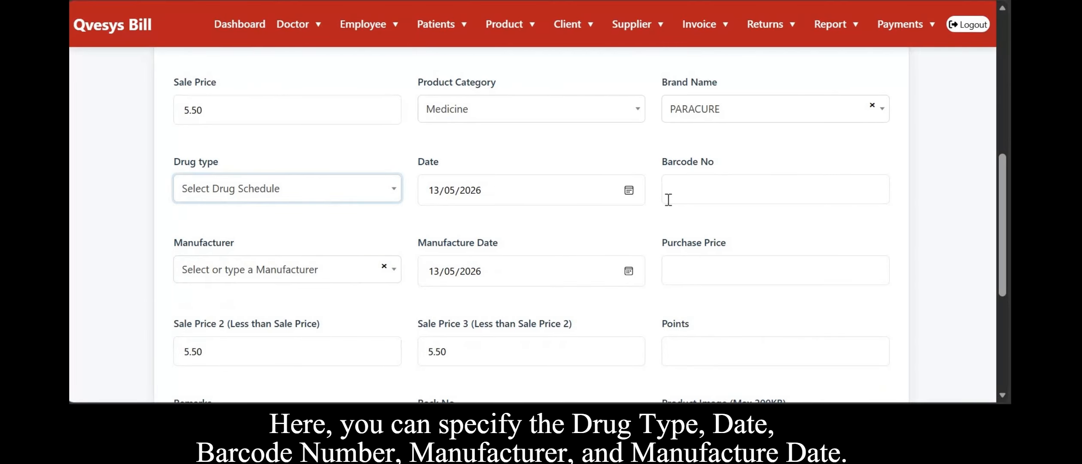
scroll(514, 197, "down", 1)
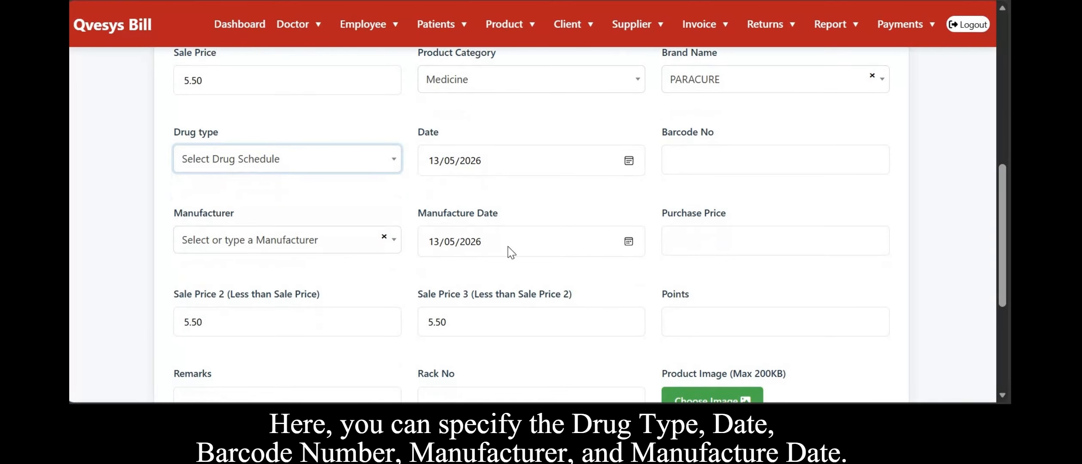
scroll(302, 234, "down", 1)
left_click(353, 232)
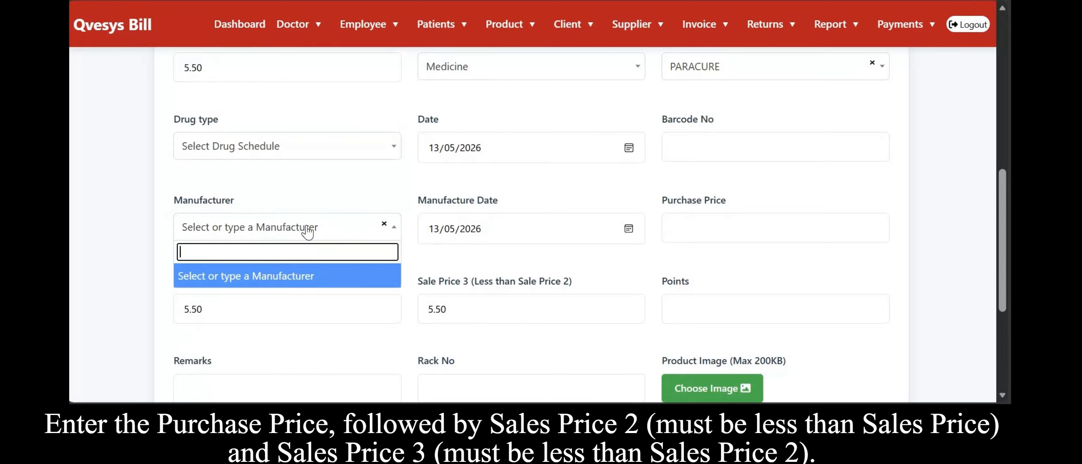
type("MEDICURE")
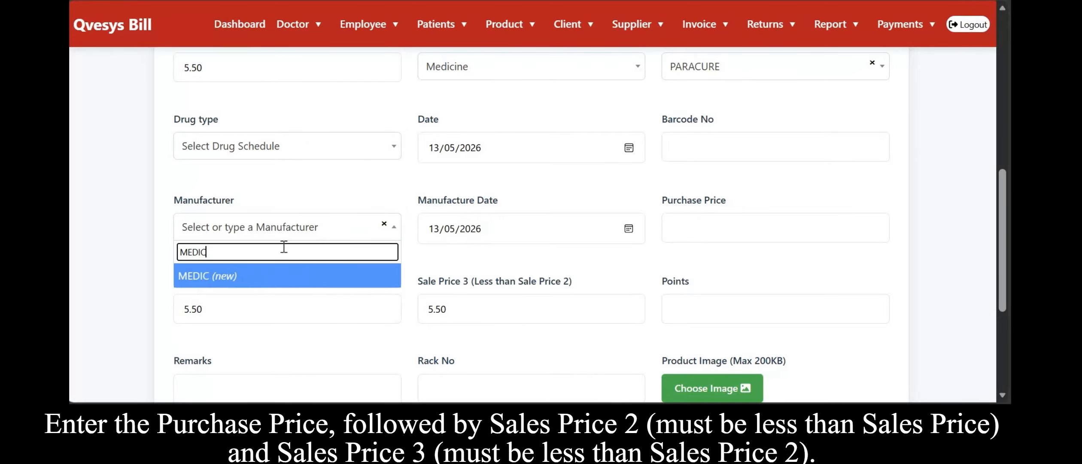
Set the date to 12/05/2026 and the manufacture date to 10/04/2026.
left_click(518, 153)
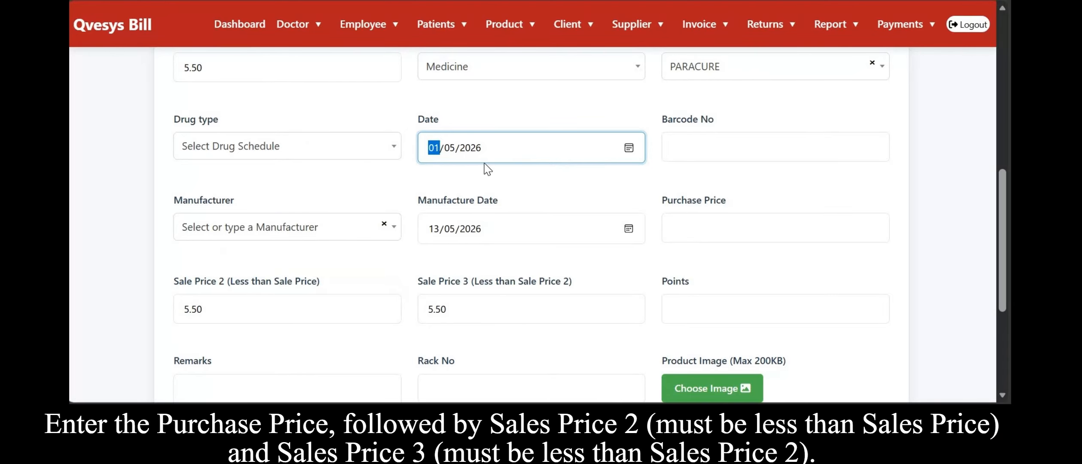
type("12")
left_click(533, 230)
type("10")
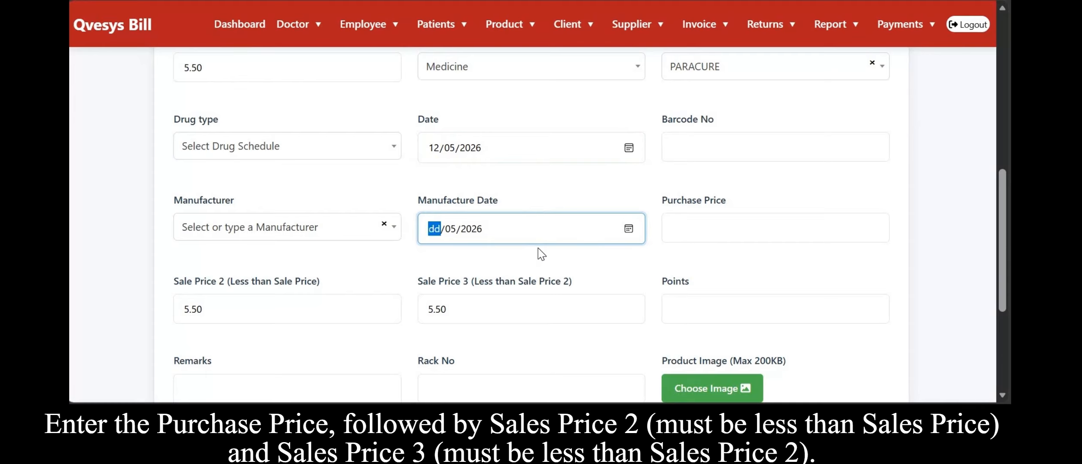
type("05")
Enter a purchase price of 50.
left_click(775, 221)
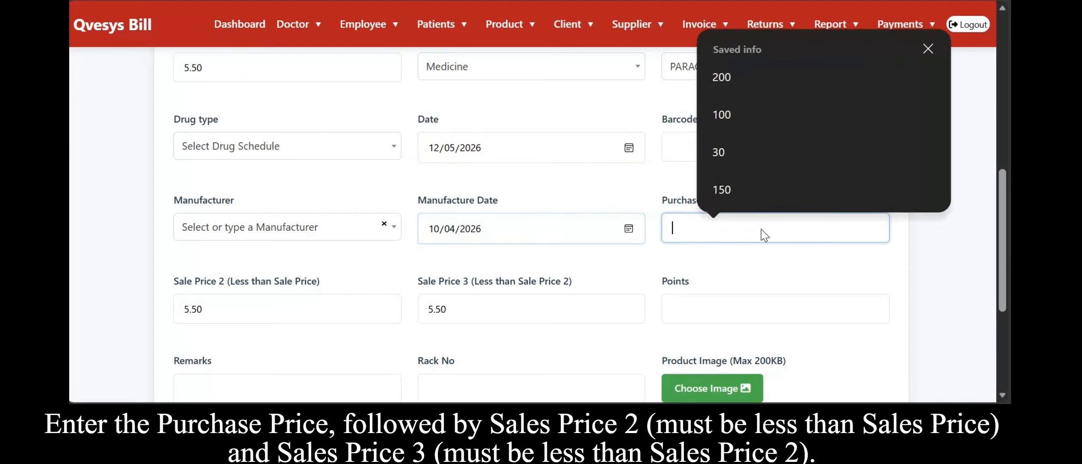
scroll(756, 212, "down", 1)
left_click(805, 154)
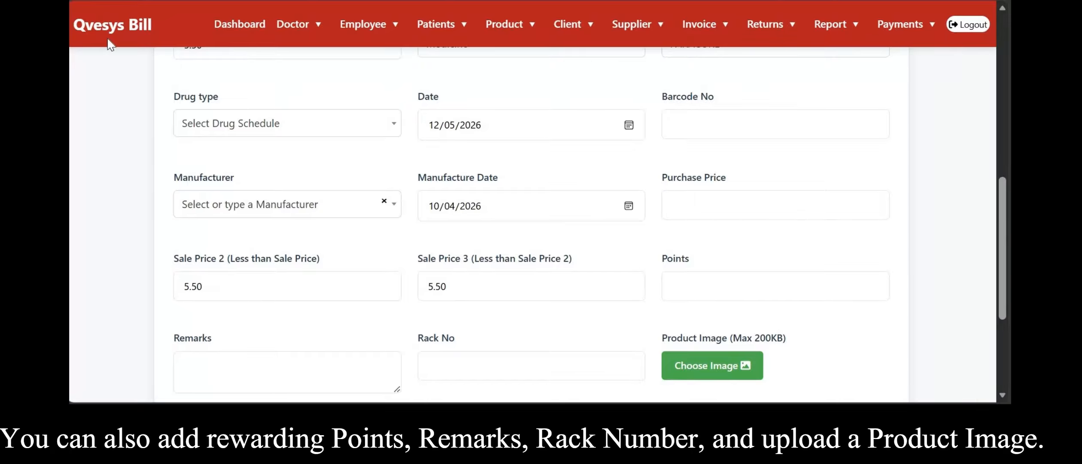
left_click(719, 211)
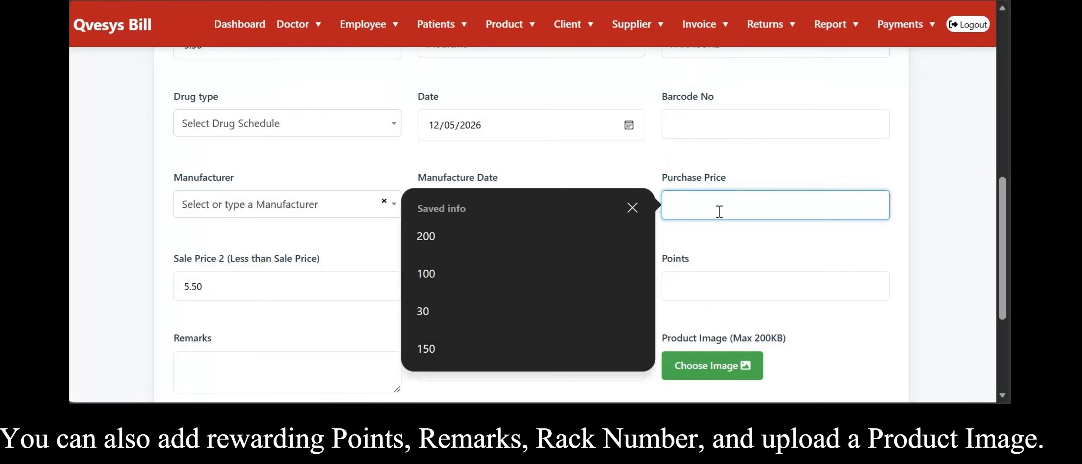
type("50")
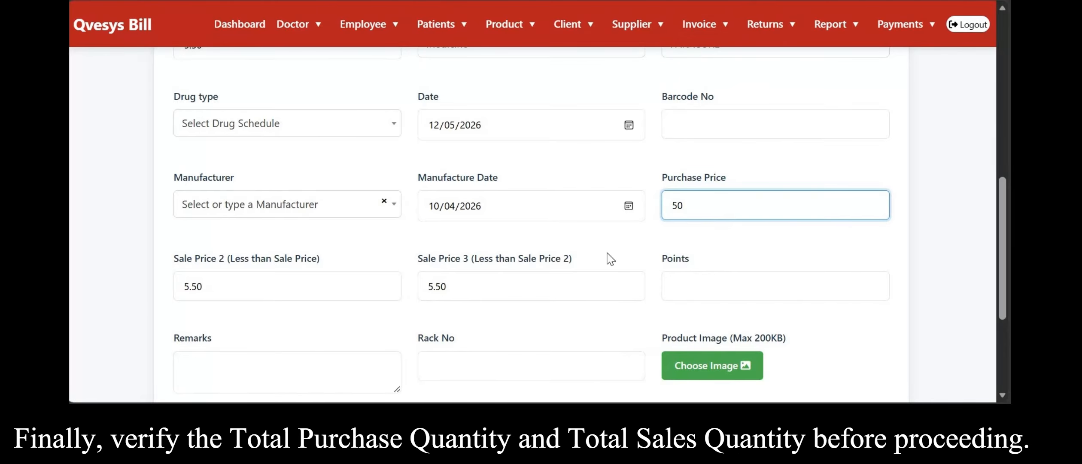
Save the new product.
scroll(397, 293, "down", 3)
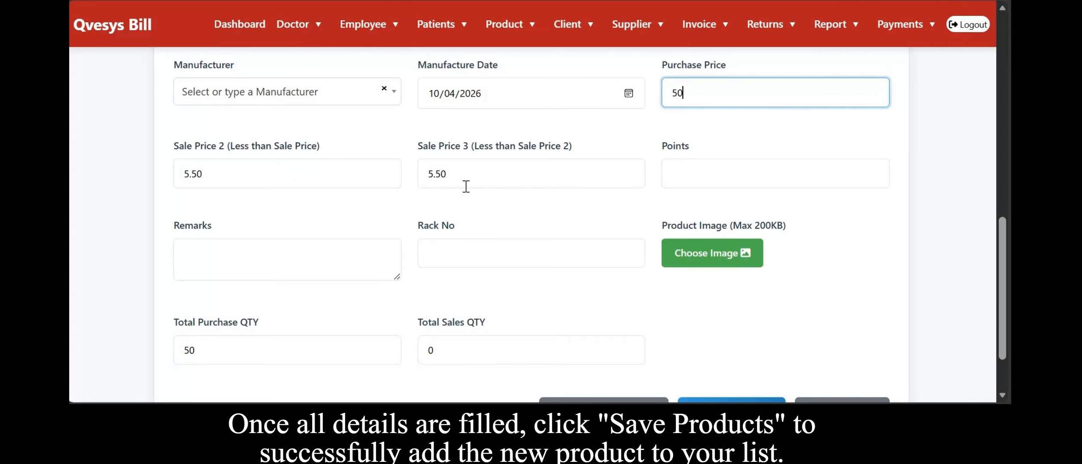
scroll(379, 260, "down", 2)
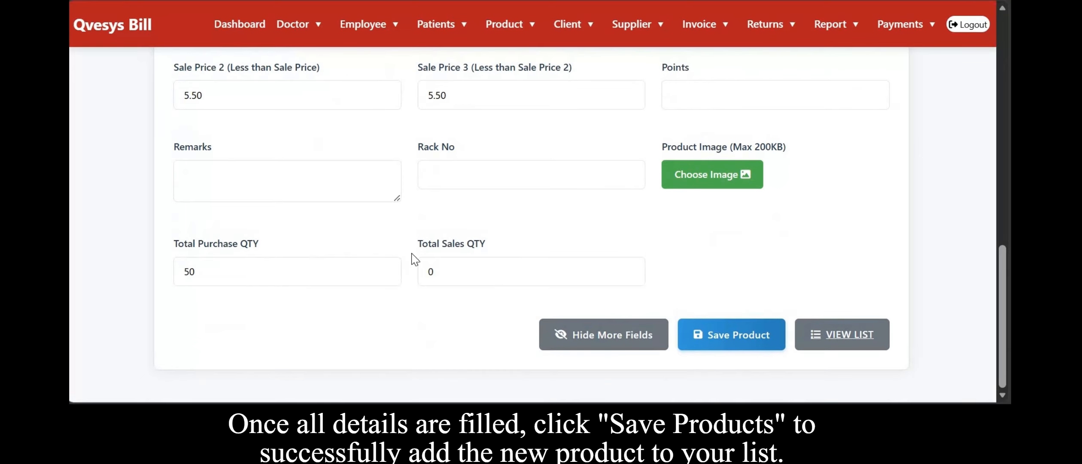
left_click(753, 336)
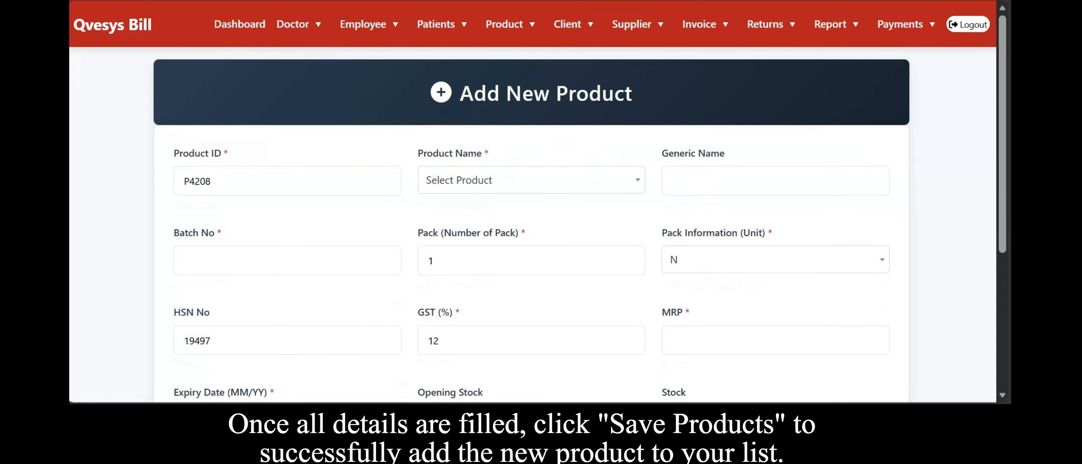
Open the product list and dismiss the Quick Edit tip.
scroll(562, 286, "down", 5)
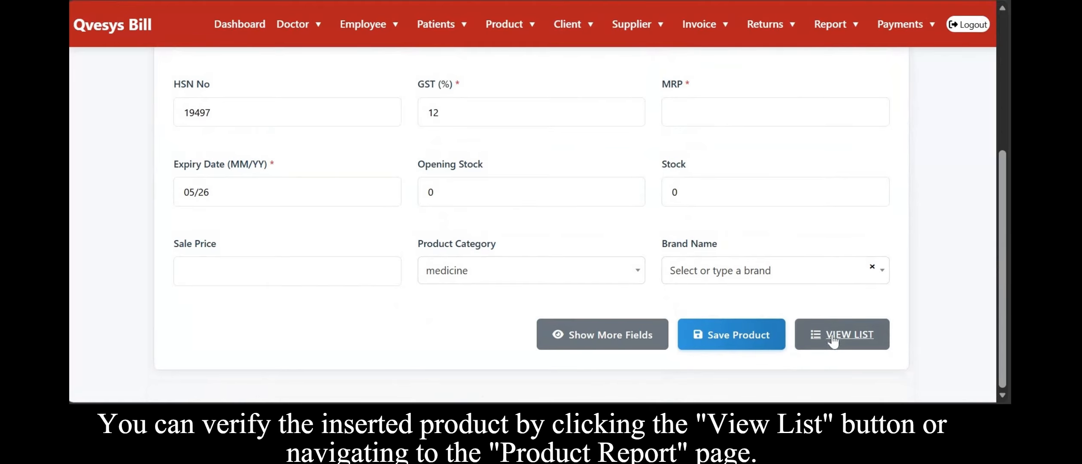
left_click(833, 339)
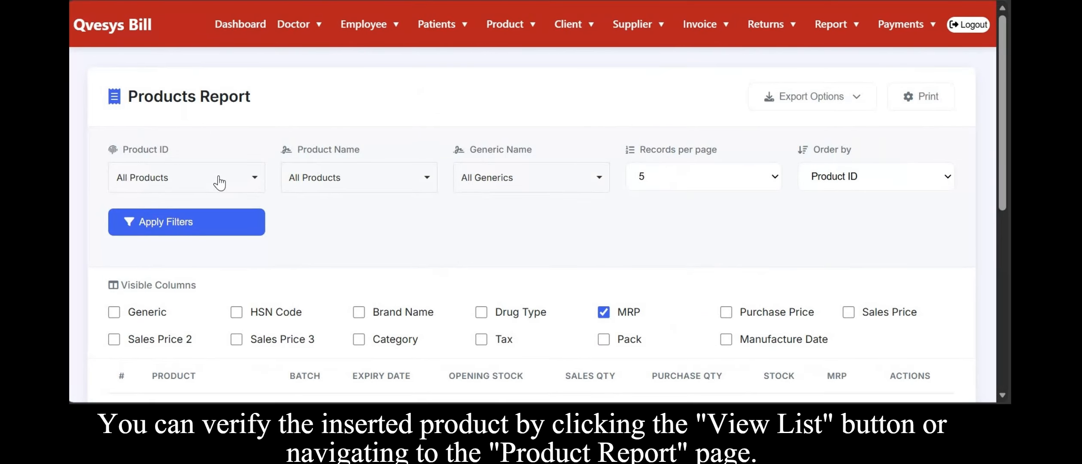
left_click(351, 188)
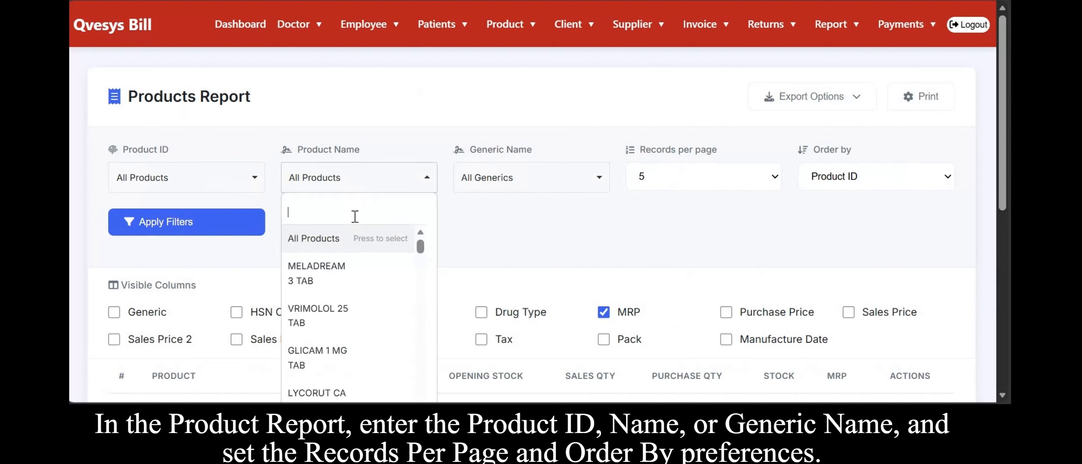
type("P")
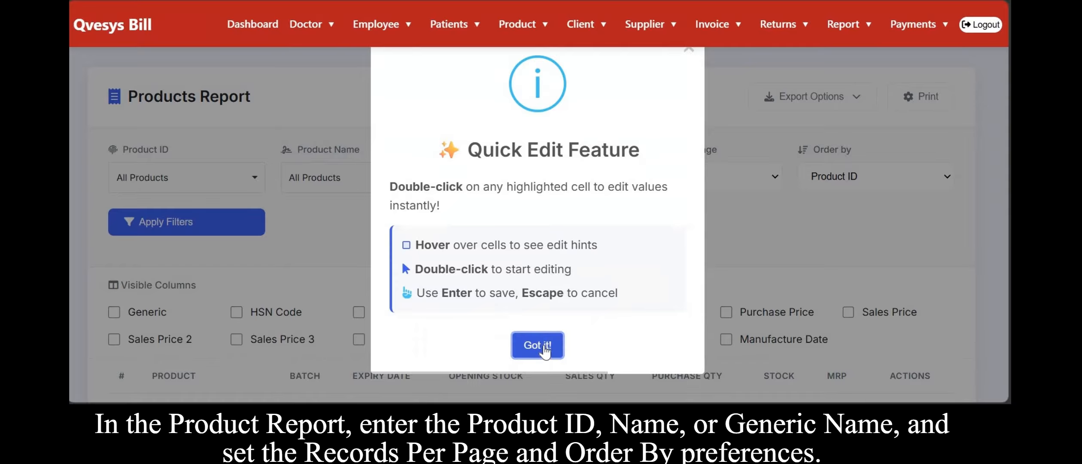
left_click(543, 345)
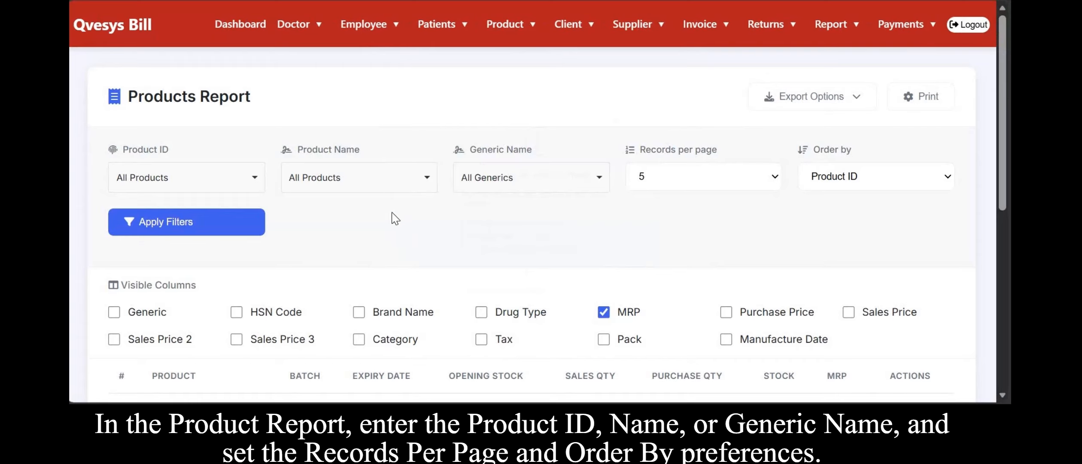
Filter the products report by the product name PARACETAMOL and apply the filter.
left_click(379, 190)
type("Par")
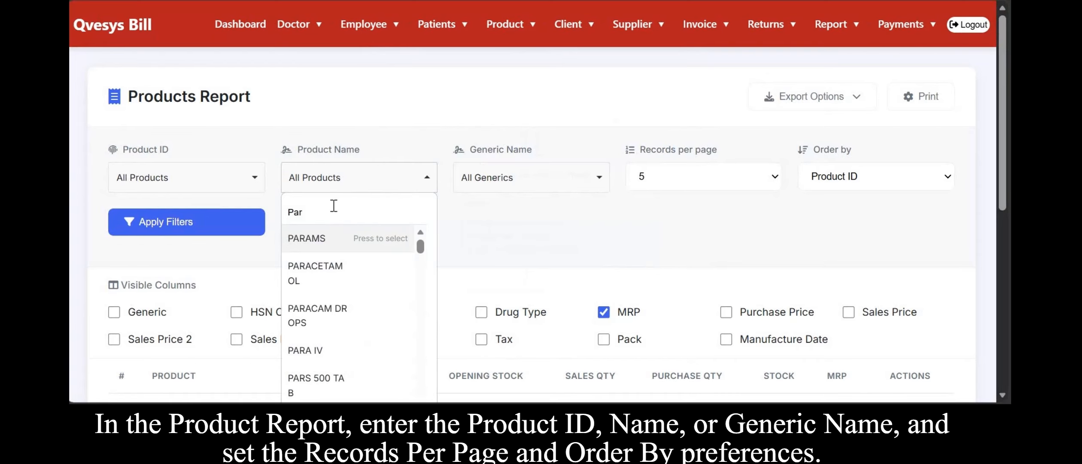
type("ac")
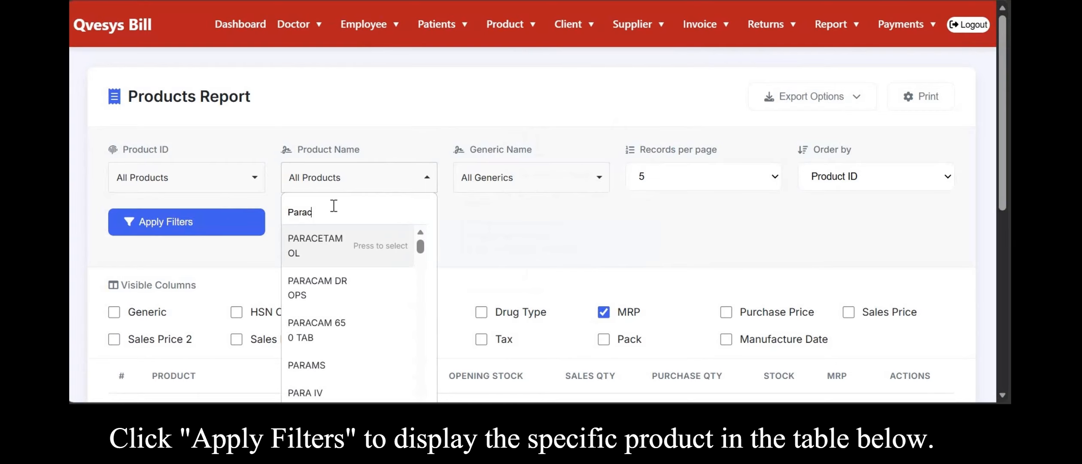
type("eta")
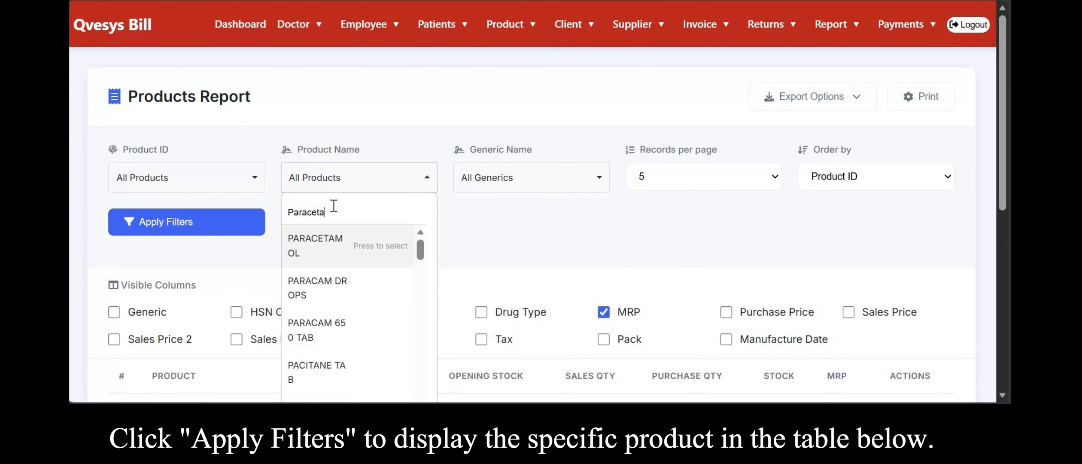
left_click(323, 253)
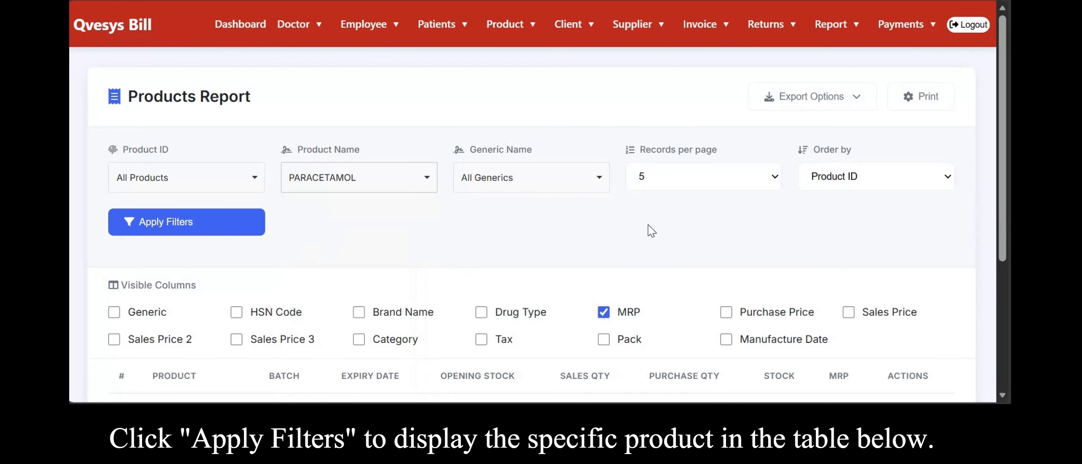
left_click(208, 222)
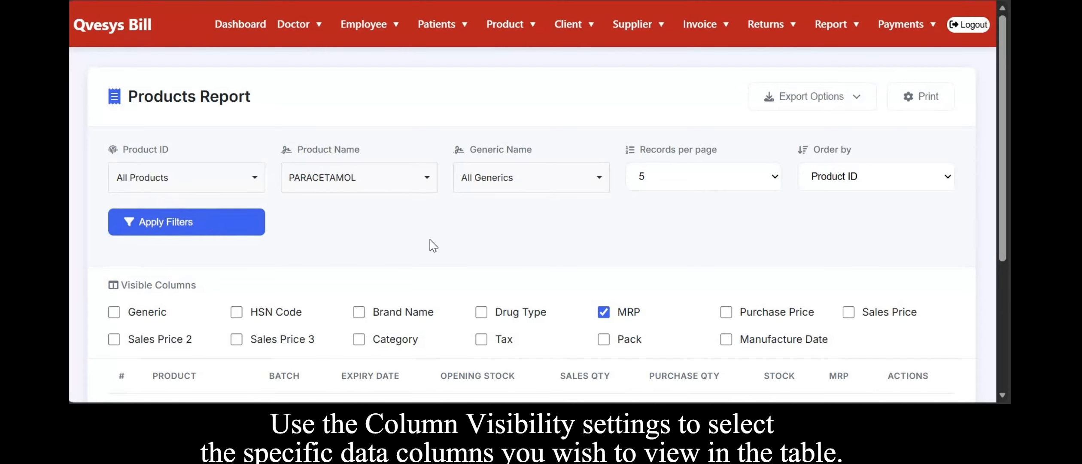
scroll(326, 262, "down", 3)
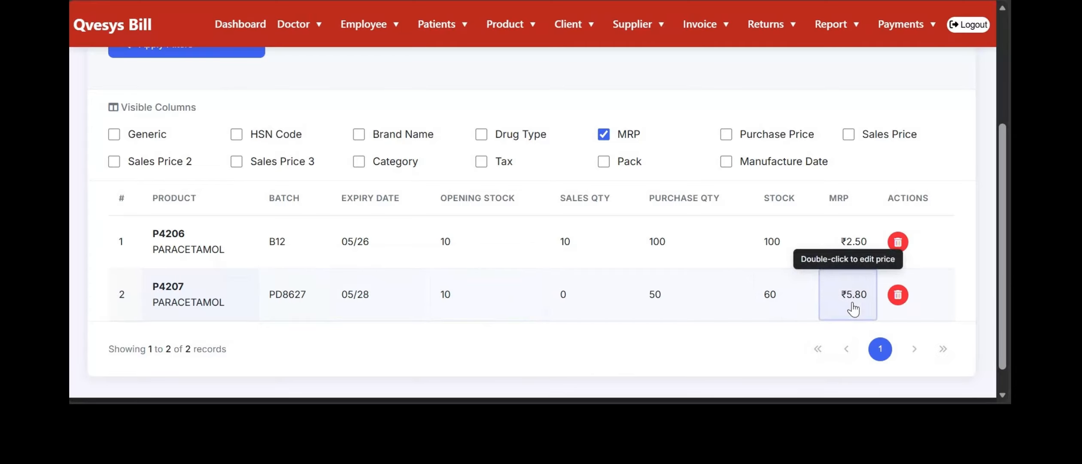
Open the Add Supplier form from the Suppliers section of the dashboard menu.
scroll(695, 296, "up", 1)
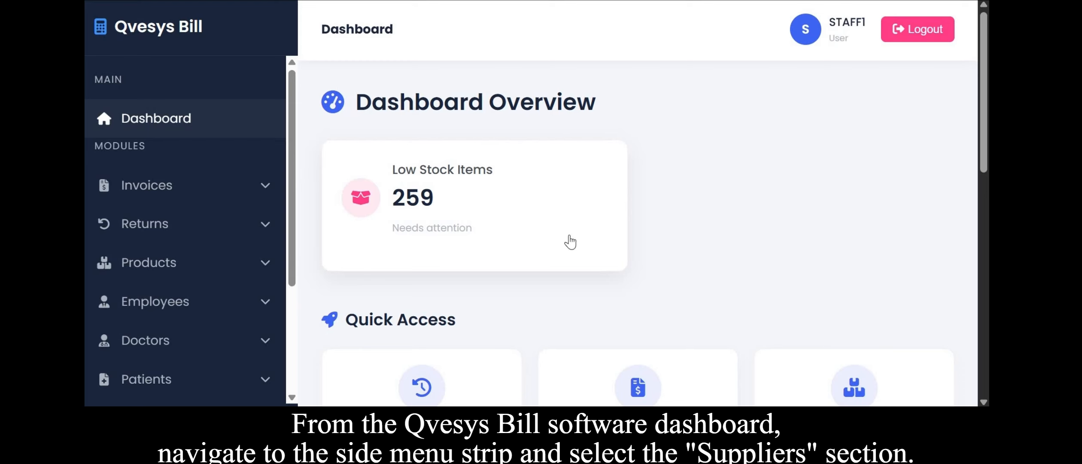
scroll(570, 241, "down", 10)
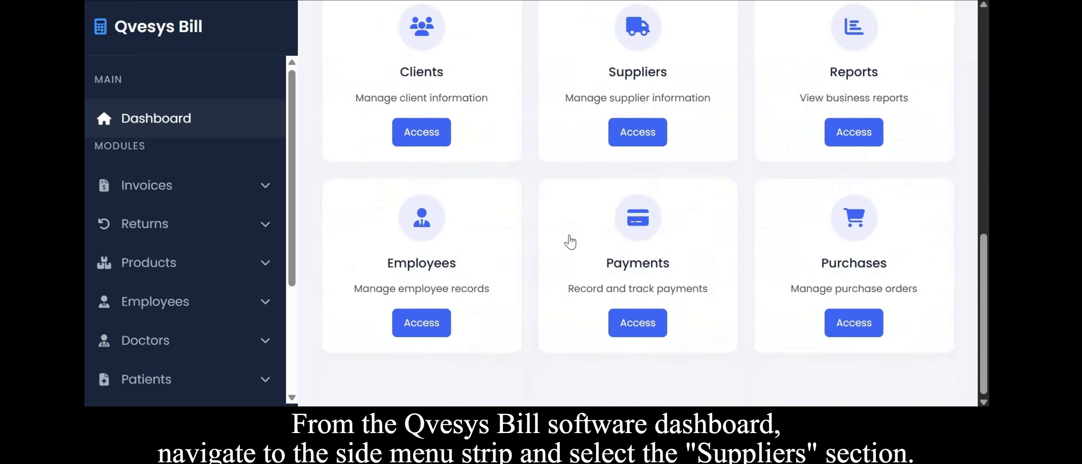
scroll(570, 241, "up", 10)
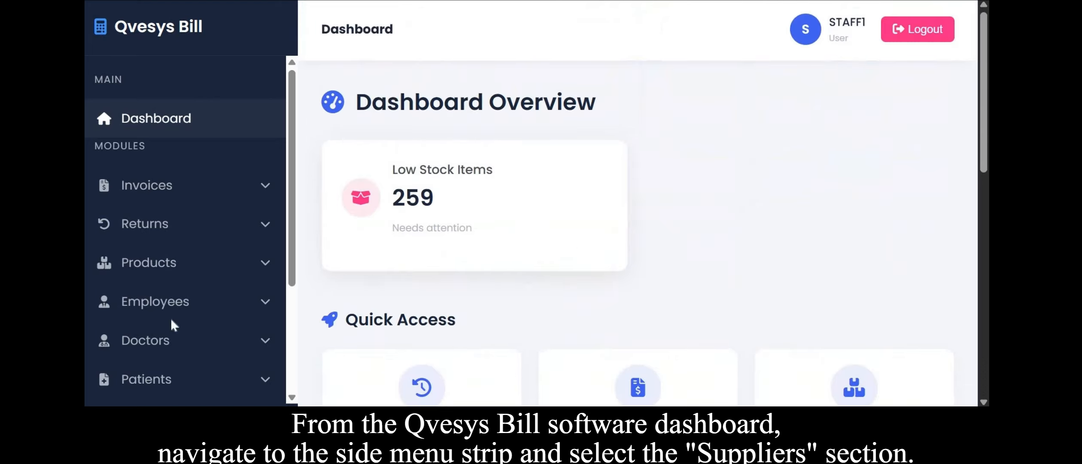
scroll(221, 301, "down", 4)
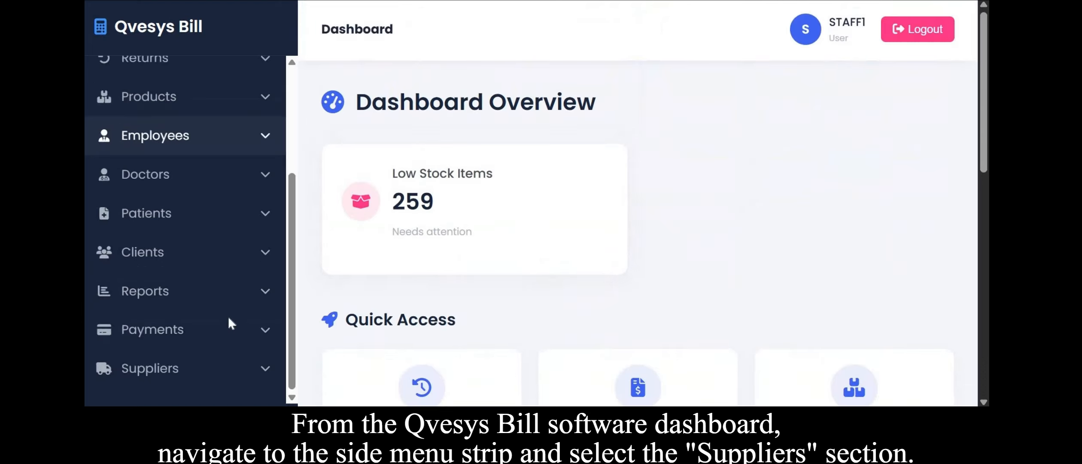
left_click(200, 377)
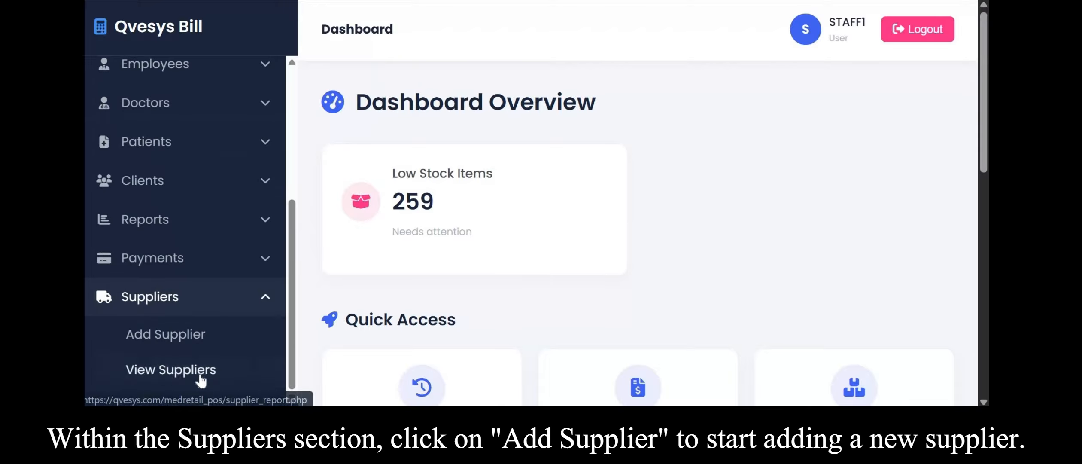
left_click(191, 334)
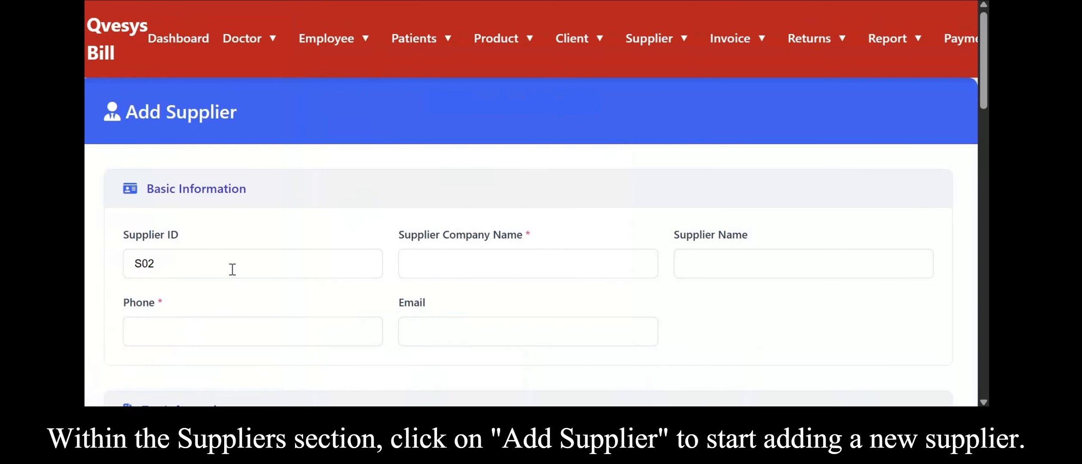
Enter MediCure as the supplier company name, carrying it into the supplier name.
scroll(232, 269, "down", 1)
left_click(510, 218)
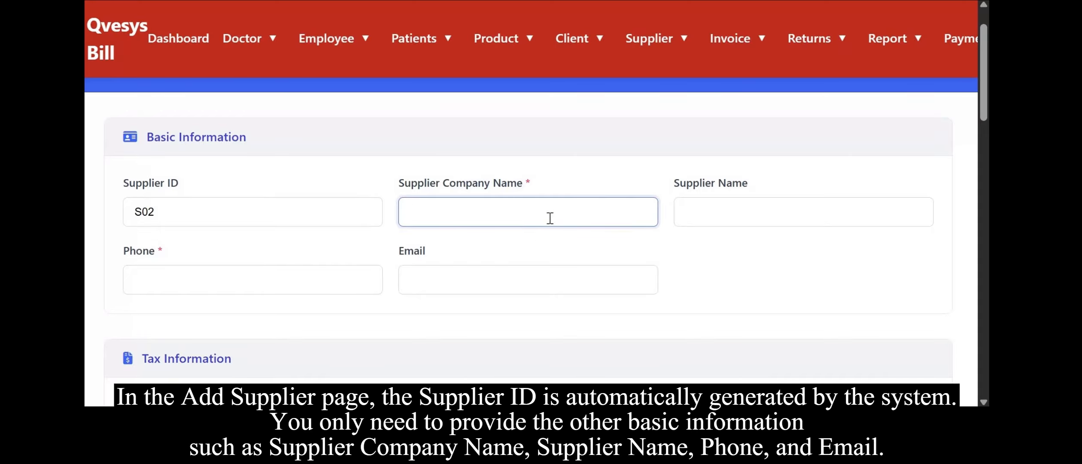
type("MediCure")
key("Tab")
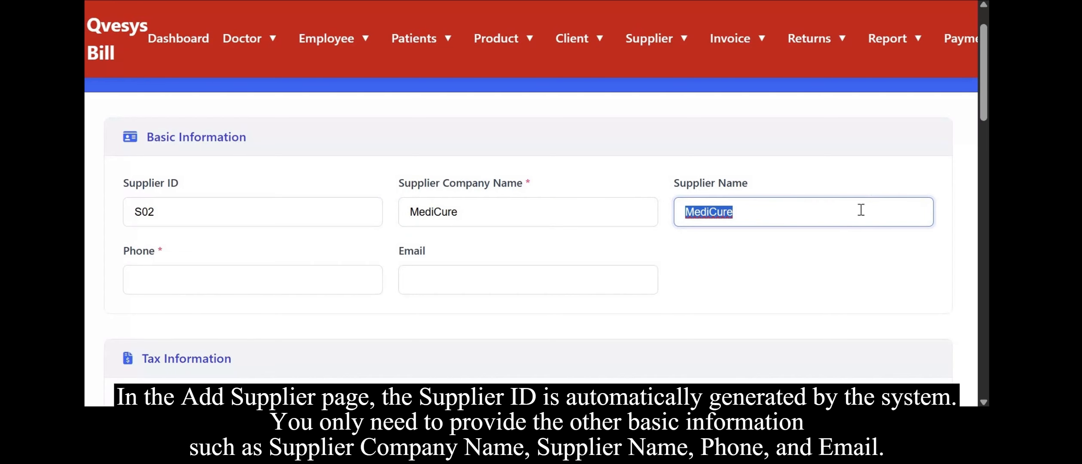
Fill in the supplier's phone number and e-mail address.
left_click(222, 279)
type("9")
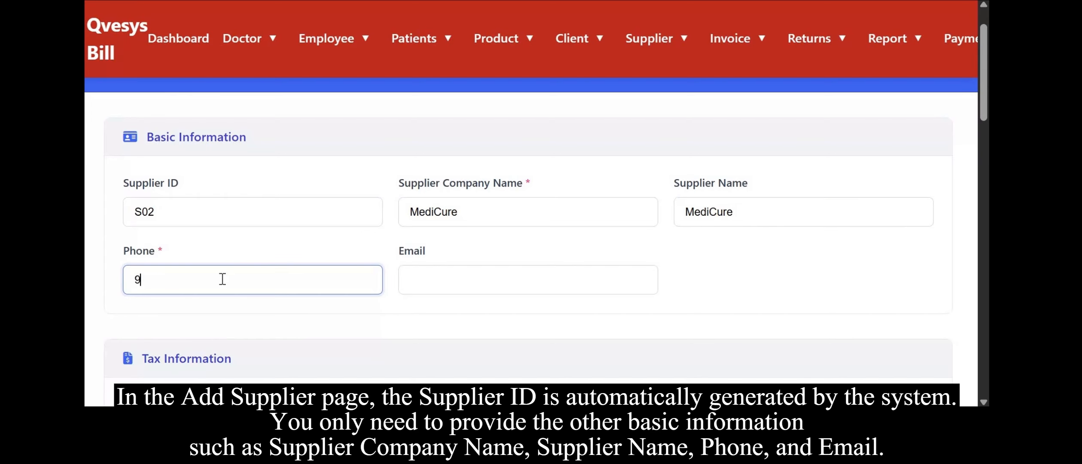
type("876543210")
left_click(473, 270)
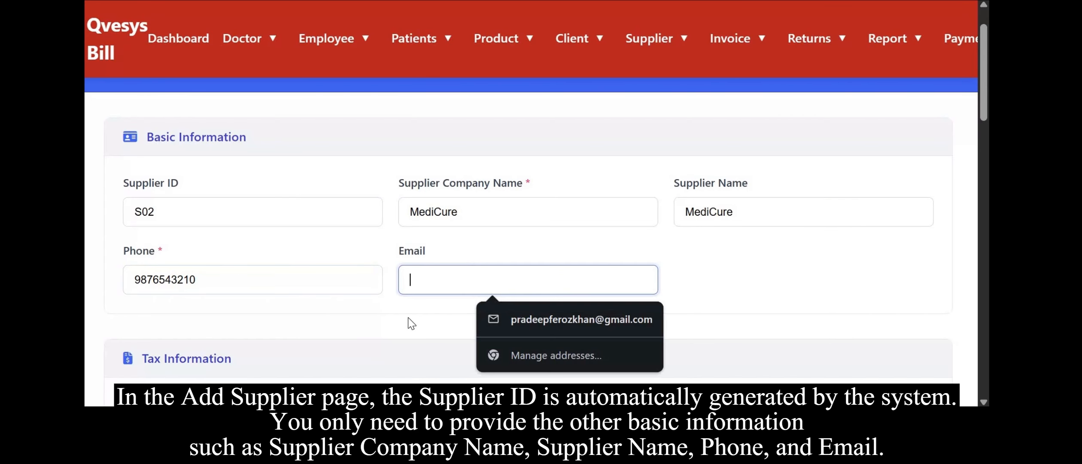
type("sample@gmail.com")
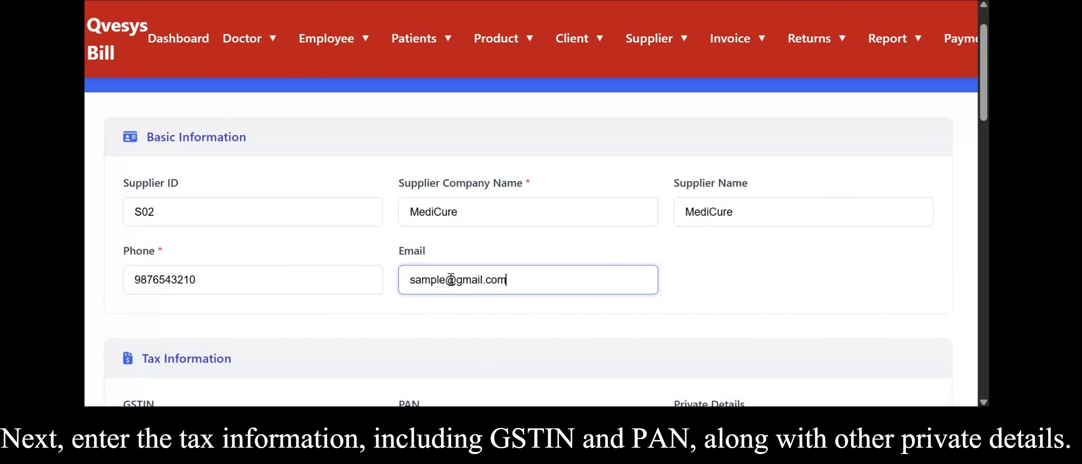
Enter the supplier's GSTIN and PAN numbers and NA as the private details.
scroll(592, 223, "down", 2)
scroll(595, 228, "down", 2)
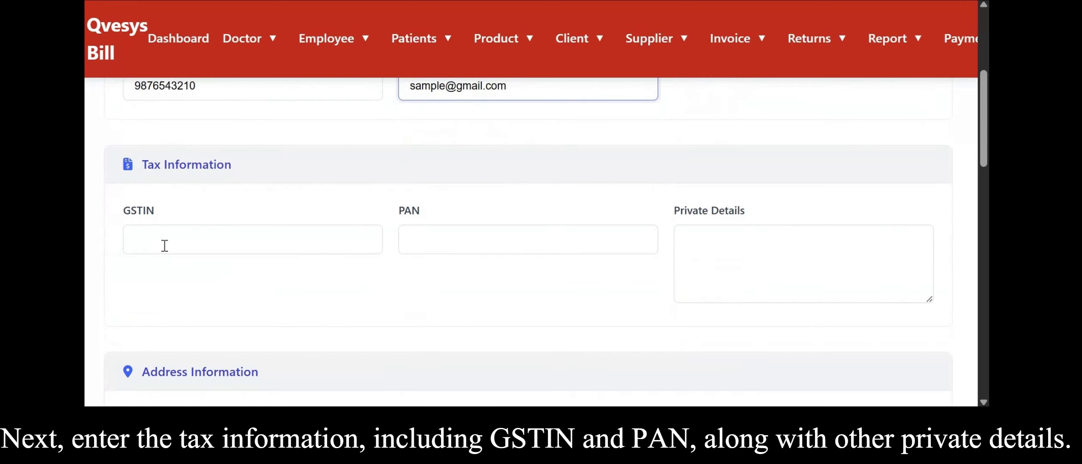
left_click(163, 243)
type("GST55689B")
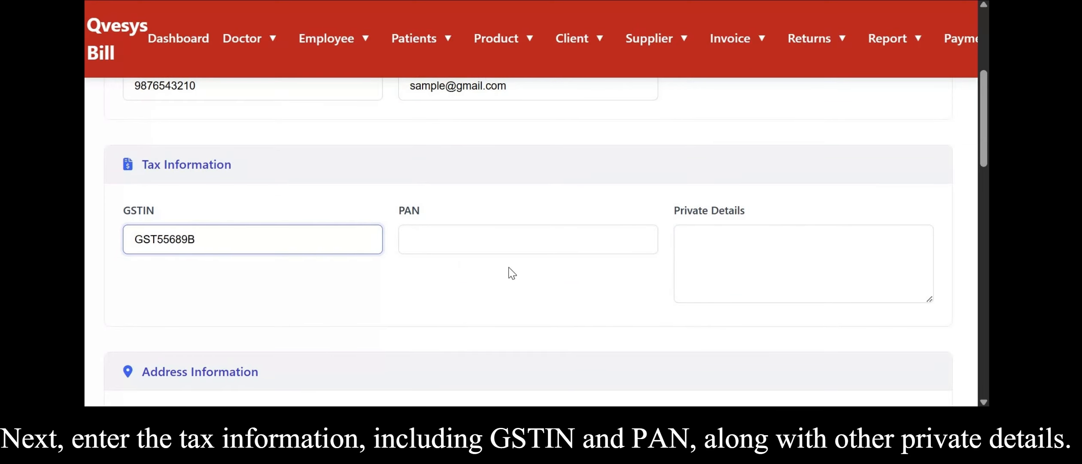
left_click(509, 242)
type("5468545481365")
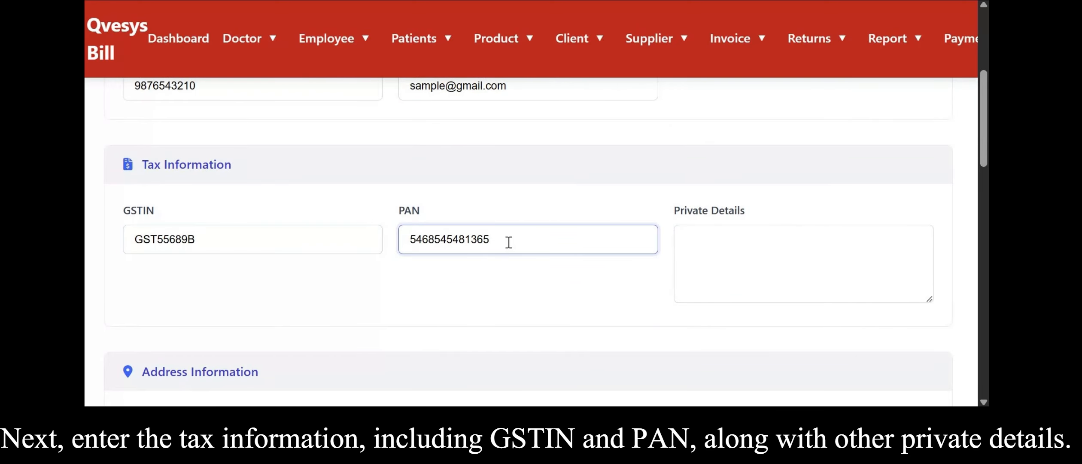
left_click(768, 239)
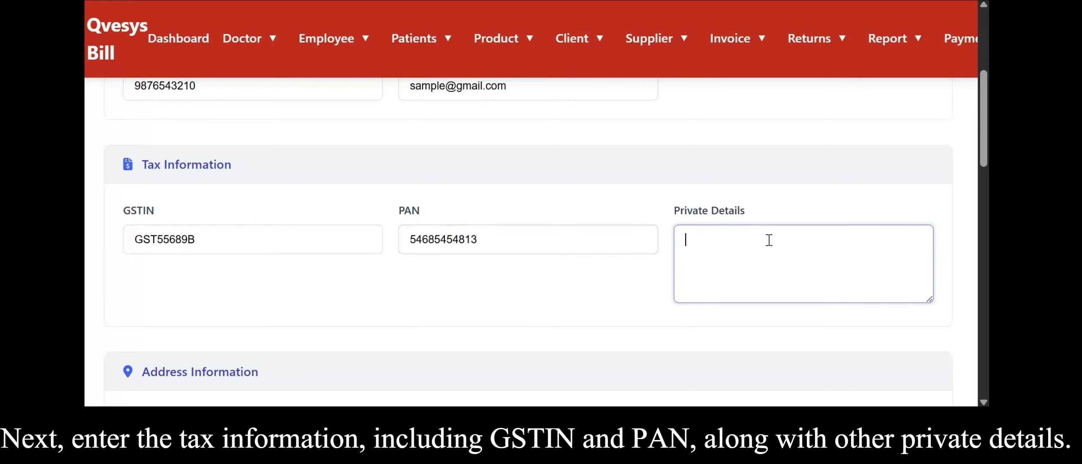
left_click(594, 249)
Enter Chennai as the supplier's address.
scroll(341, 289, "down", 2)
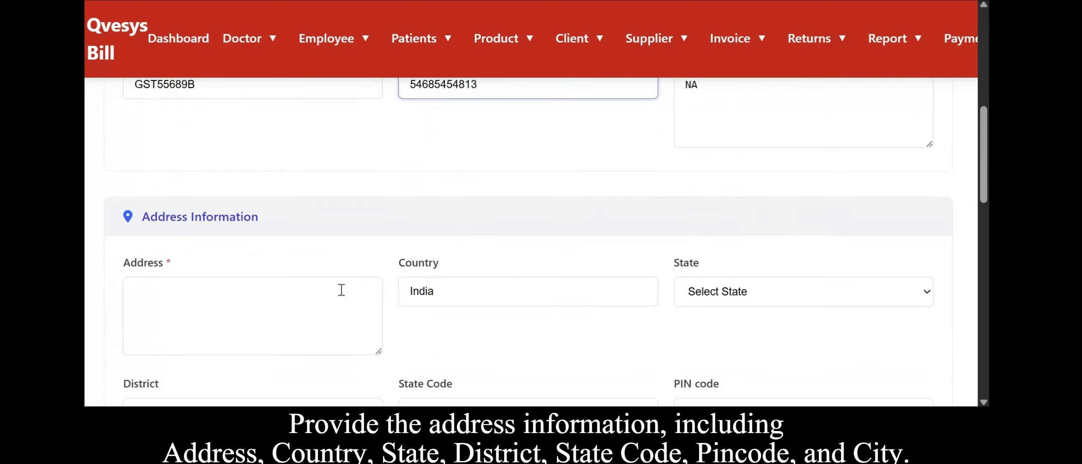
scroll(340, 290, "up", 3)
scroll(292, 223, "down", 5)
scroll(291, 223, "up", 1)
left_click(238, 191)
type("Ch")
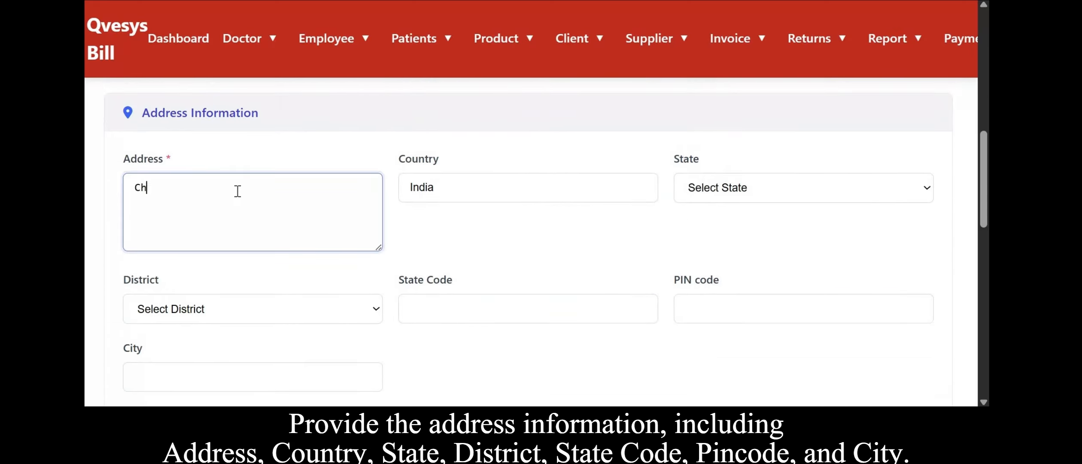
type("ennai")
key("Tab")
Set the state to Tamil Nadu and the district to Chennai.
left_click(807, 188)
scroll(756, 86, "up", 3)
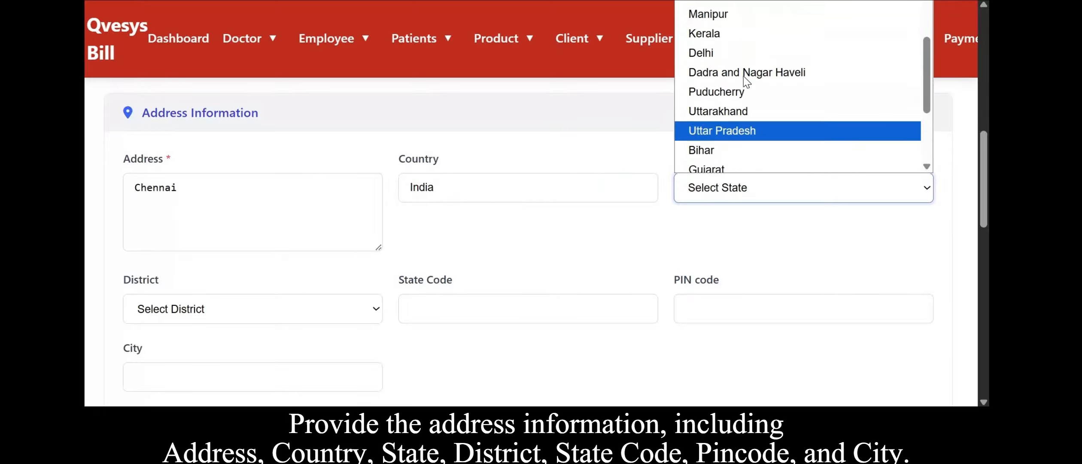
scroll(747, 80, "up", 4)
scroll(773, 84, "down", 7)
scroll(760, 86, "up", 7)
left_click(790, 3)
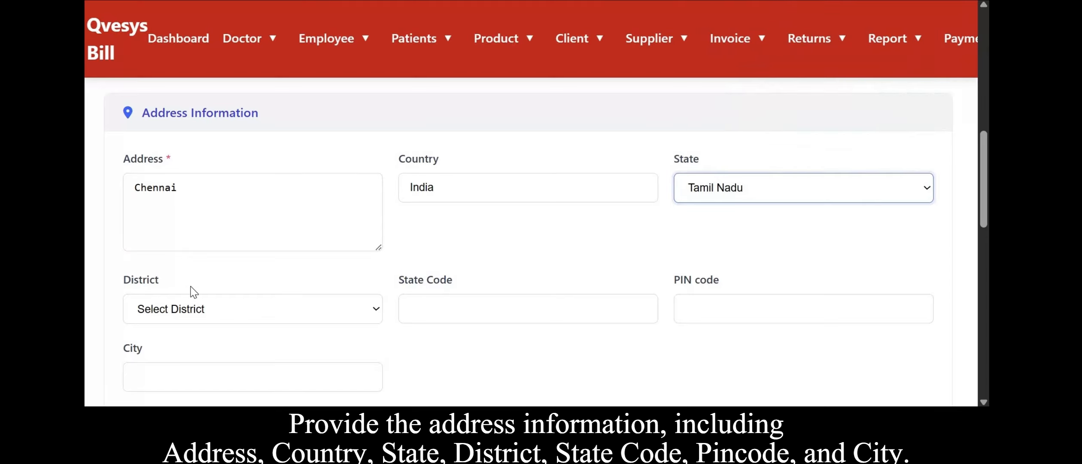
scroll(192, 287, "down", 1)
left_click(193, 286)
left_click(258, 1)
Enter state code 12 and PIN code 60206.
left_click(506, 289)
type("61200")
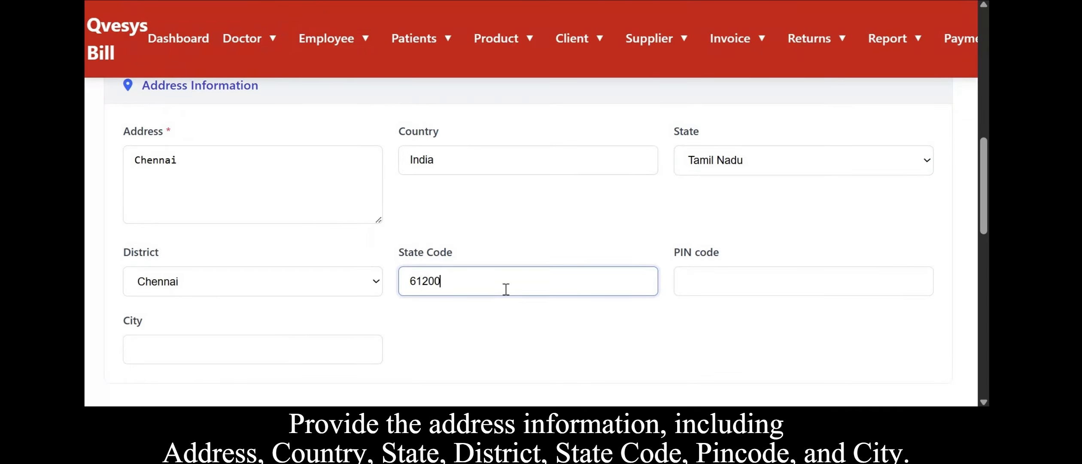
key("BackSpace")
key("BackSpace")
key("BackSpace")
key("BackSpace")
key("BackSpace")
type("610054")
key("BackSpace")
key("BackSpace")
key("BackSpace")
key("BackSpace")
type("0054")
key("BackSpace")
key("BackSpace")
key("BackSpace")
key("BackSpace")
key("BackSpace")
key("BackSpace")
type("60206")
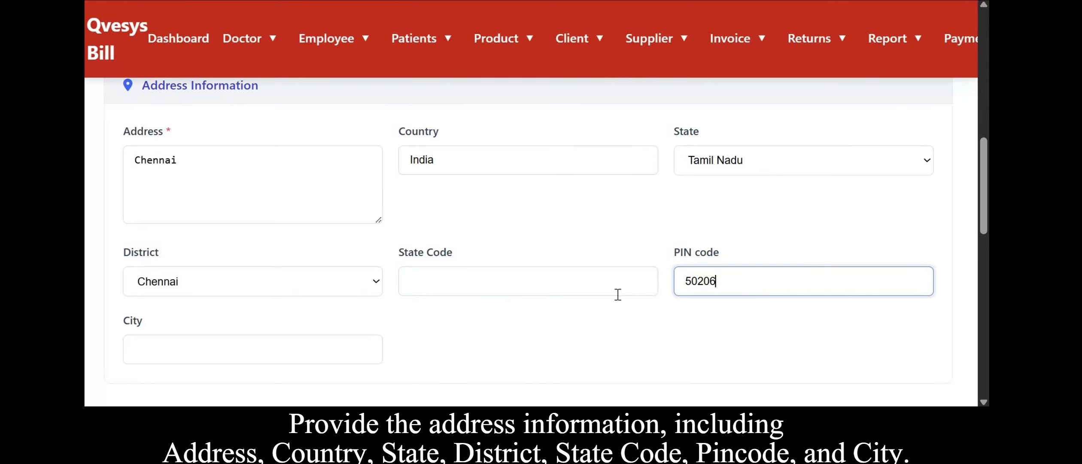
left_click(491, 288)
Enter Medavakkam as the city.
scroll(268, 154, "down", 5)
left_click(268, 154)
type("Medavakkam")
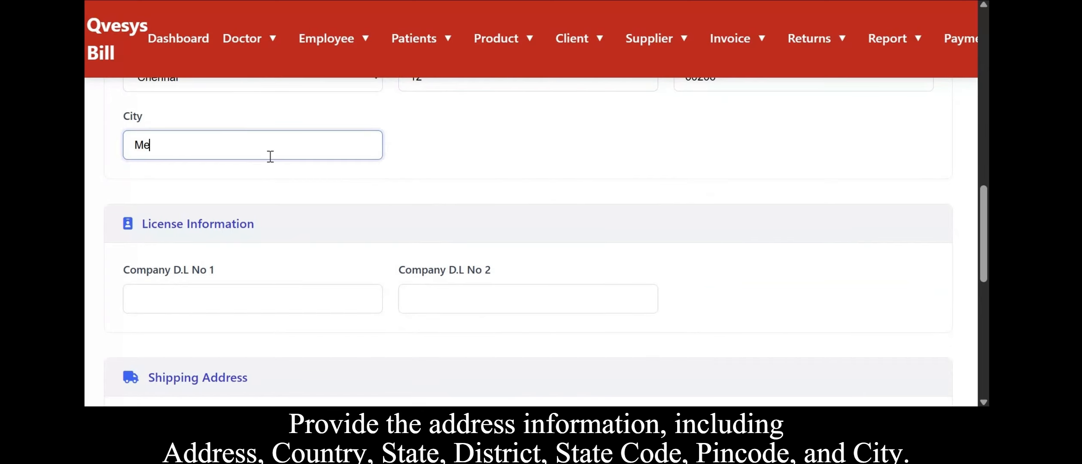
Fill in both company drug licence numbers in the license information.
scroll(275, 249, "down", 1)
left_click(302, 263)
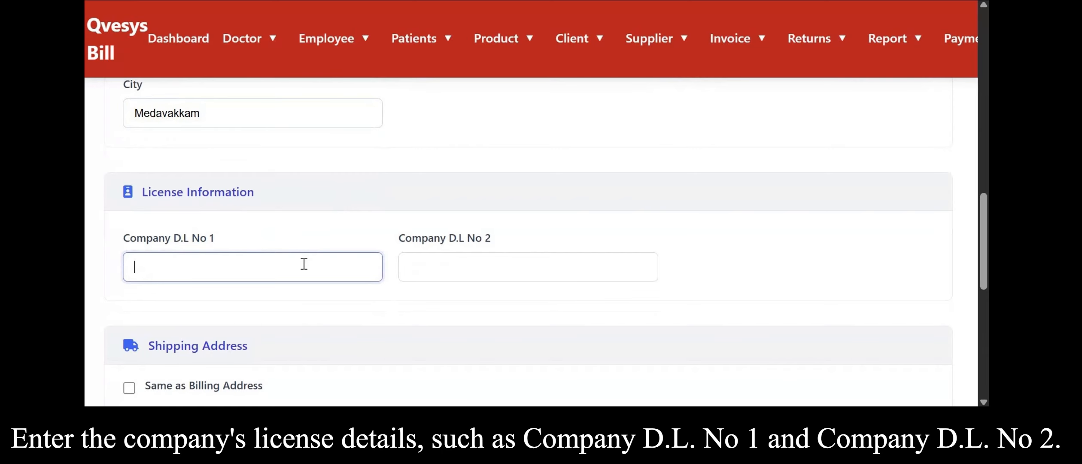
scroll(438, 276, "down", 1)
type("LN8745")
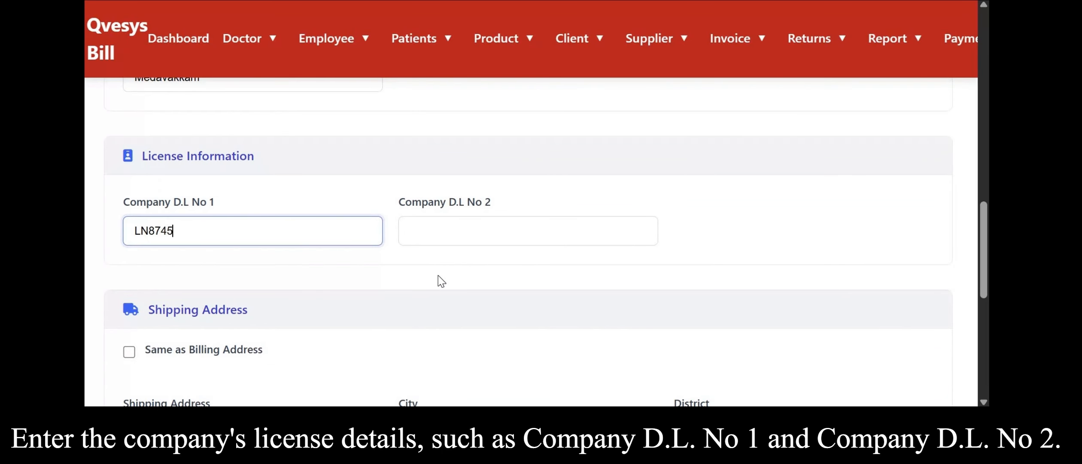
key("Tab")
type("LN239654")
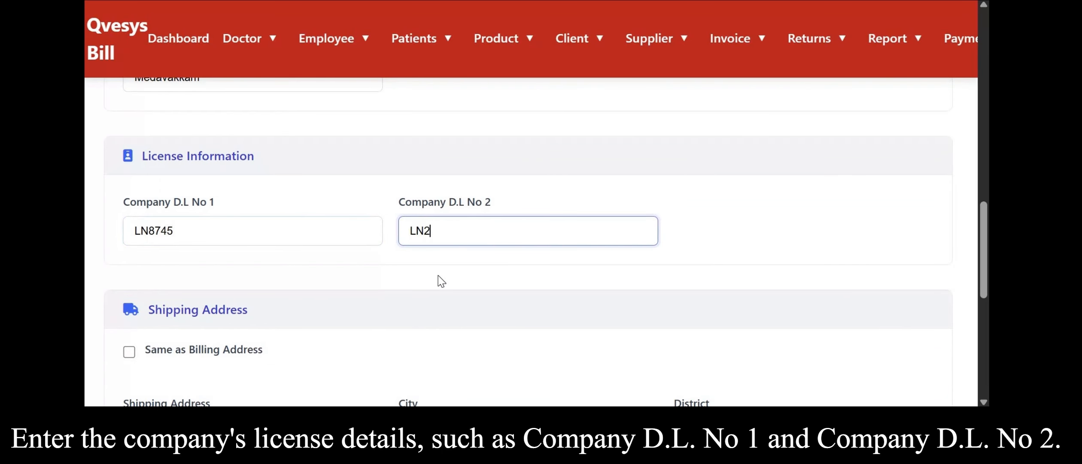
key("BackSpace")
key("BackSpace")
key("BackSpace")
type("3")
Mark the shipping address as same as billing address and save the new supplier.
scroll(264, 322, "down", 2)
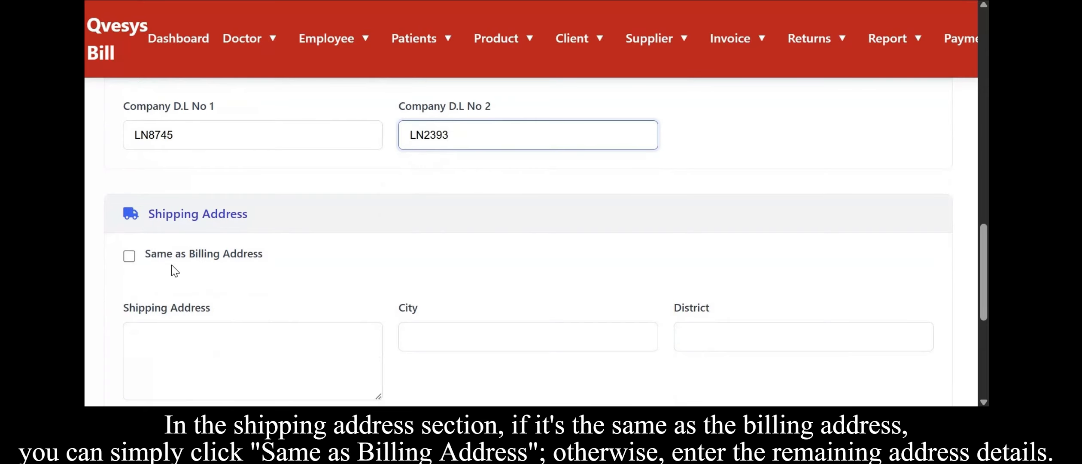
left_click(129, 257)
scroll(344, 340, "down", 5)
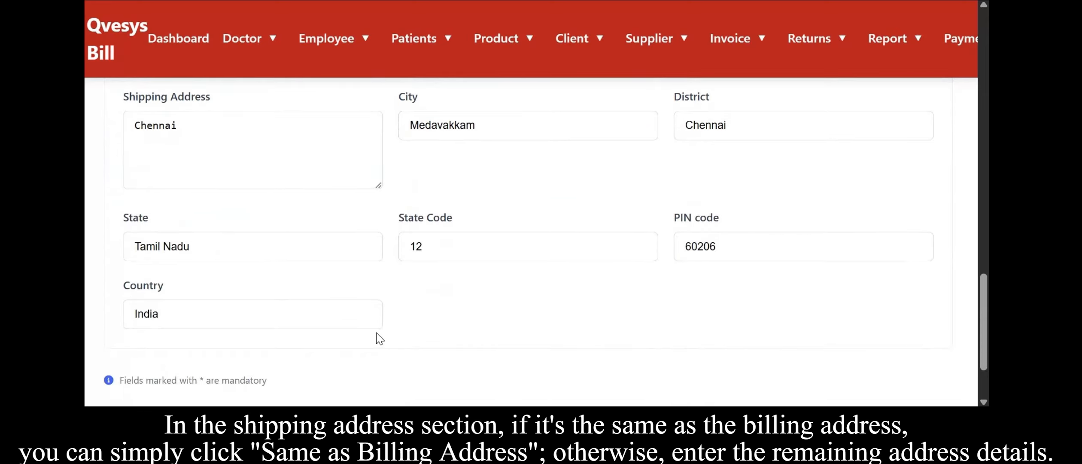
scroll(412, 243, "down", 2)
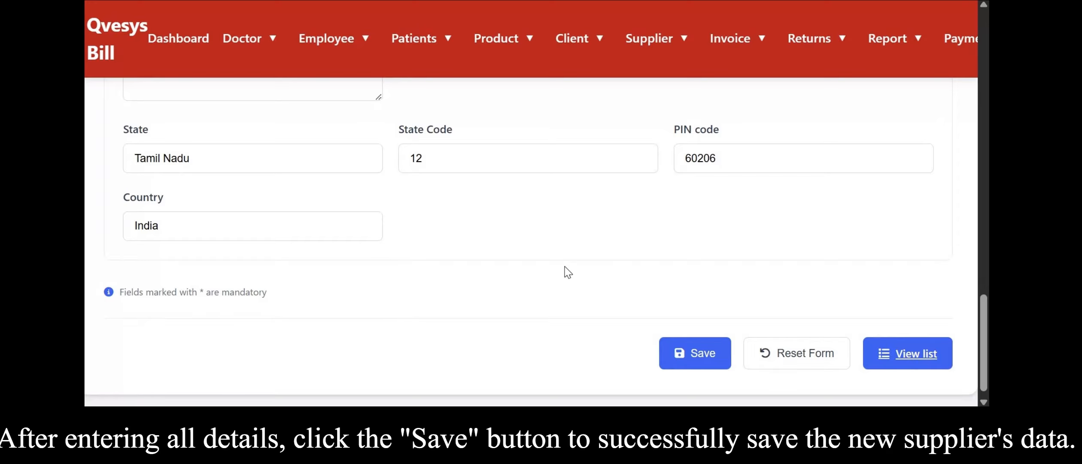
left_click(700, 355)
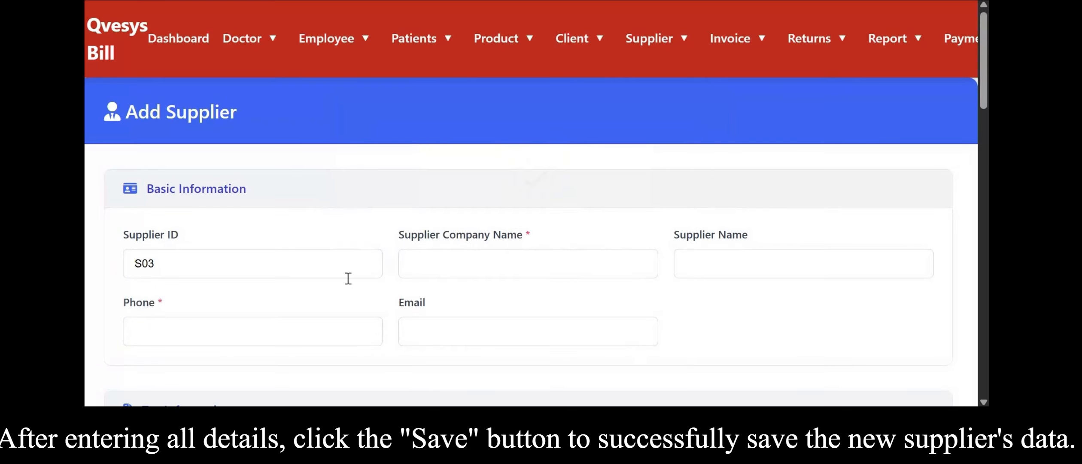
Open the supplier list.
scroll(348, 278, "down", 15)
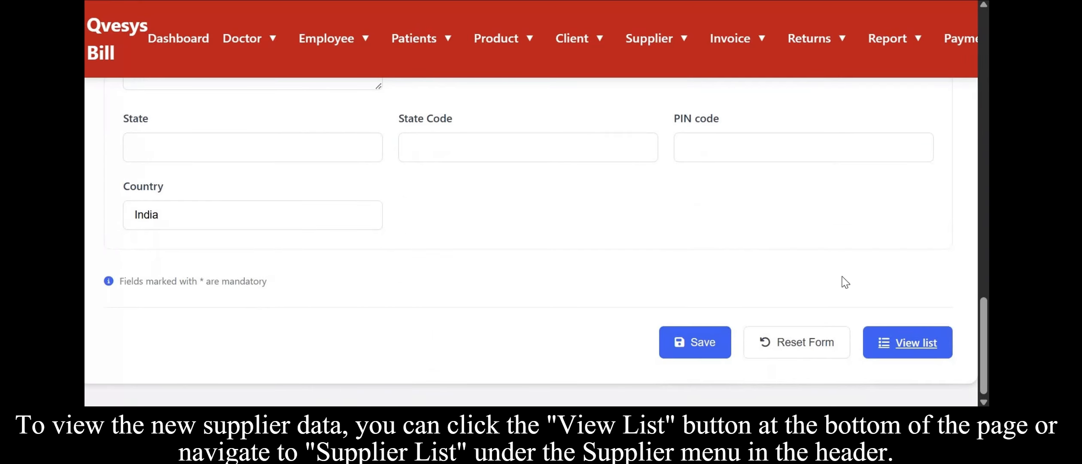
scroll(834, 254, "up", 8)
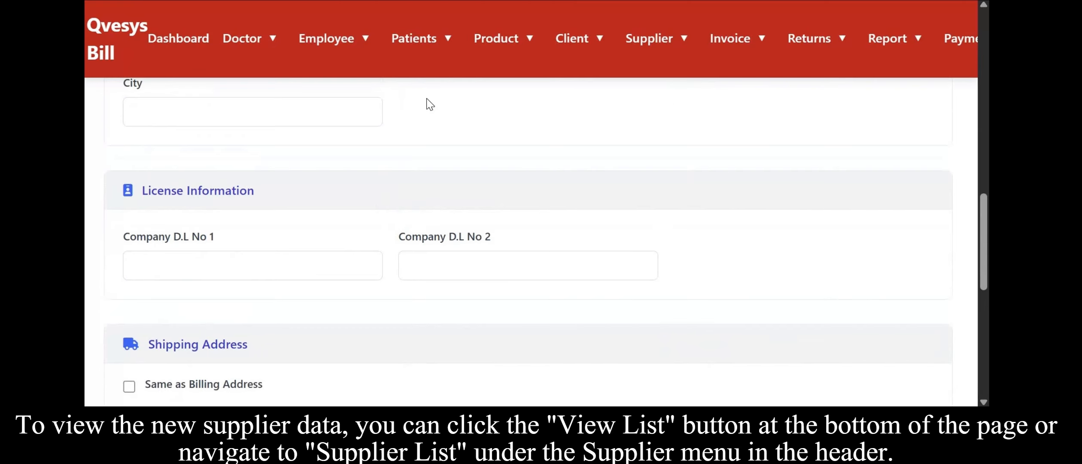
scroll(304, 113, "up", 5)
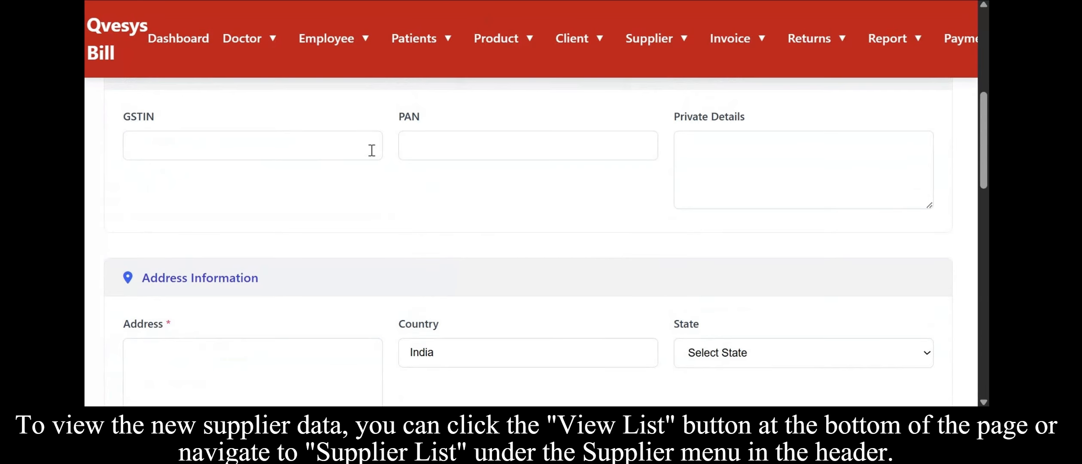
scroll(372, 150, "up", 5)
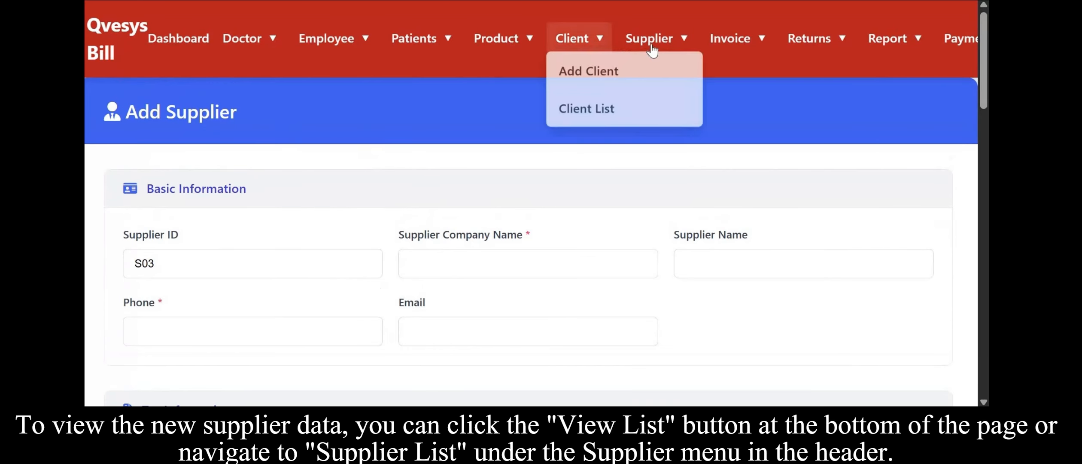
mouse_move(655, 51)
left_click(664, 112)
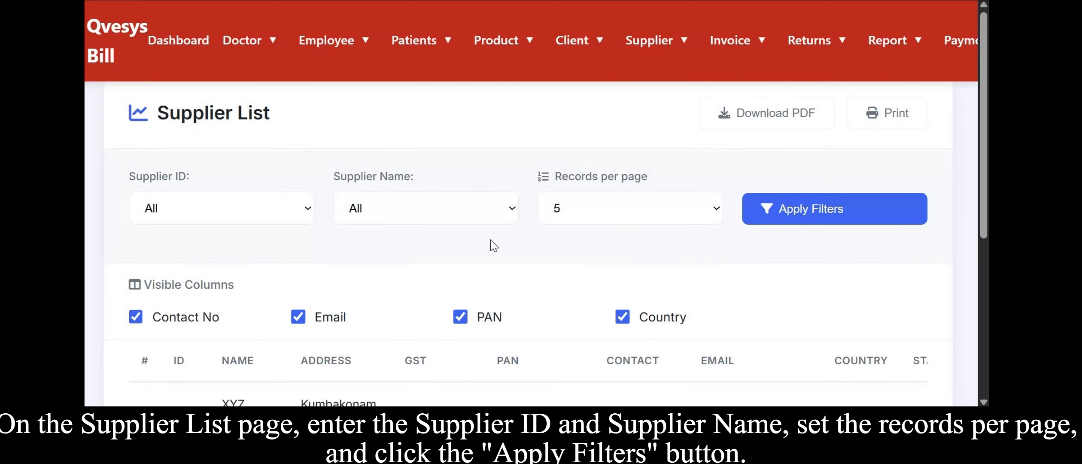
Filter the supplier list by supplier ID S02 and supplier name MediCure.
scroll(718, 110, "down", 3)
scroll(661, 132, "up", 3)
left_click(380, 210)
left_click(431, 247)
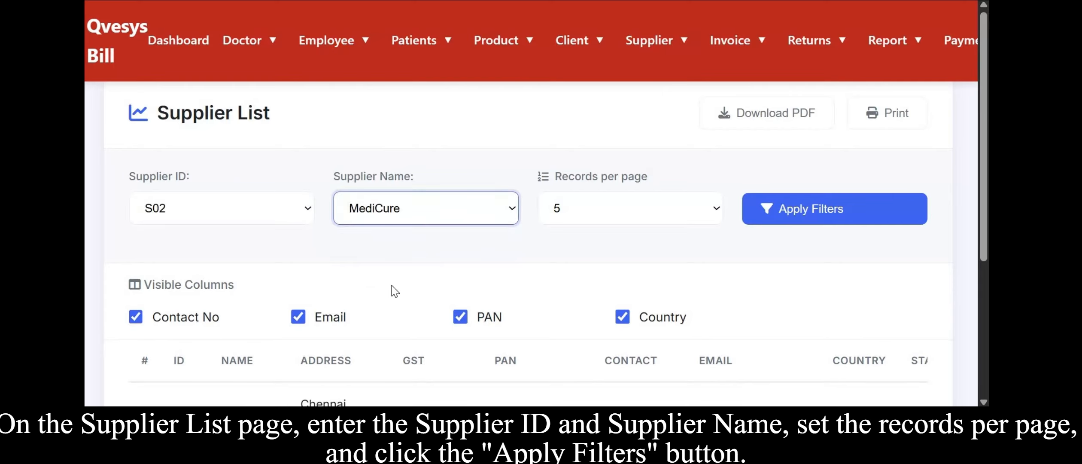
scroll(442, 322, "down", 2)
left_click(819, 165)
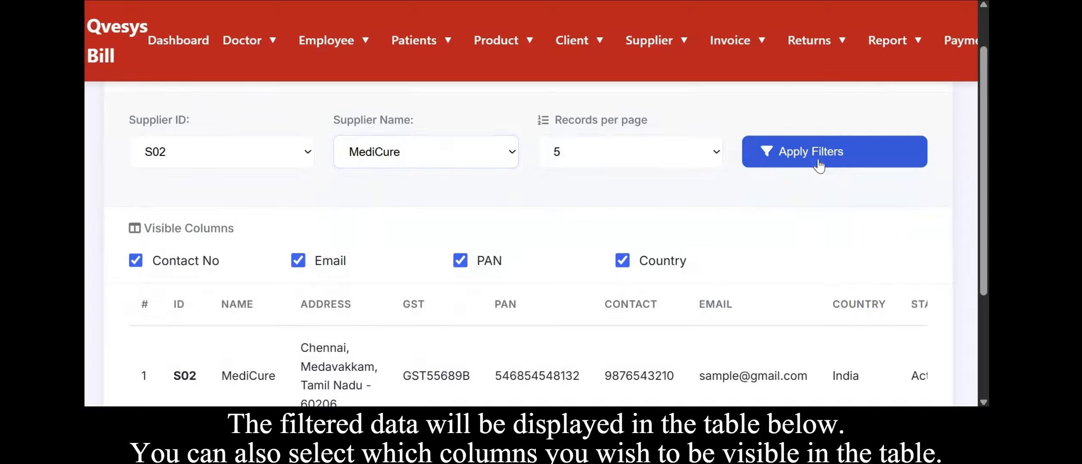
Examine every column of the filtered MediCure supplier record in the table.
scroll(552, 267, "down", 2)
scroll(529, 300, "right", 1)
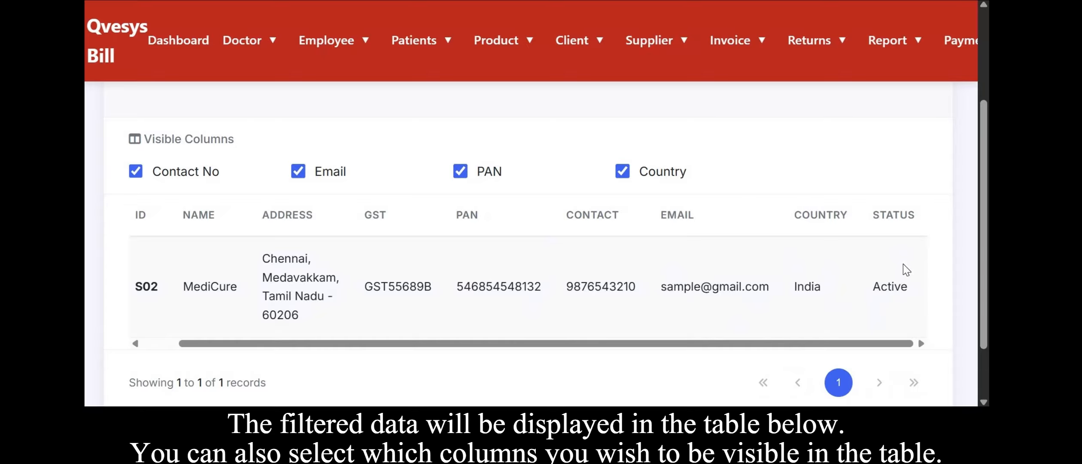
scroll(516, 305, "left", 1)
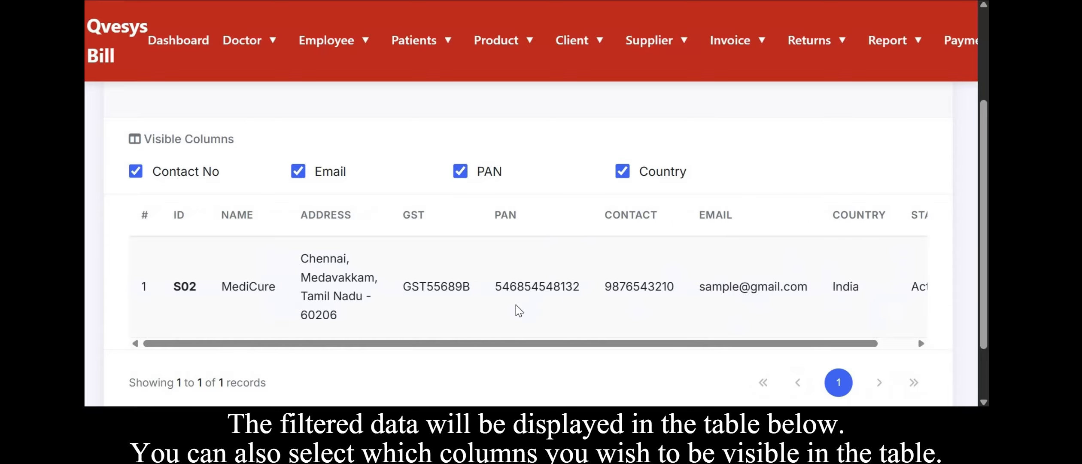
double_click(563, 284)
left_click(603, 305)
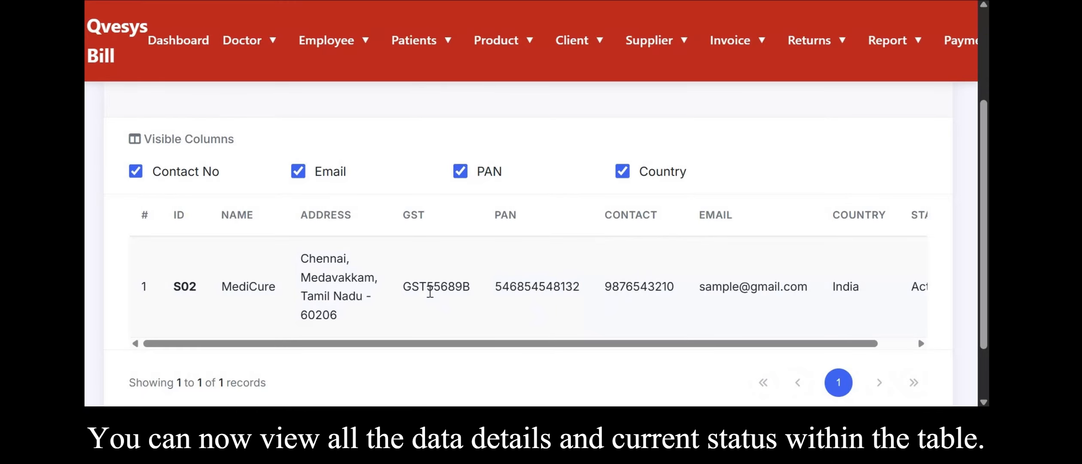
scroll(430, 292, "up", 2)
scroll(429, 291, "down", 3)
scroll(415, 234, "right", 1)
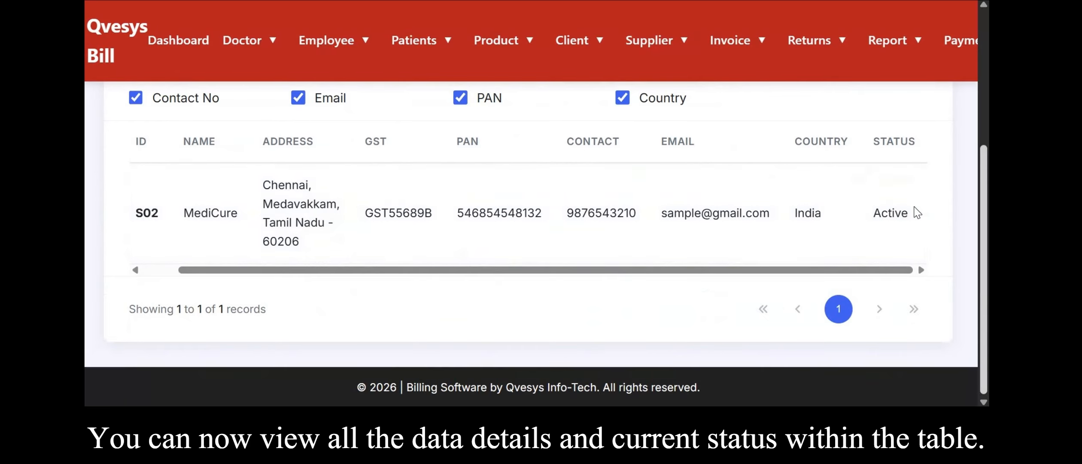
scroll(487, 208, "left", 1)
scroll(486, 210, "up", 3)
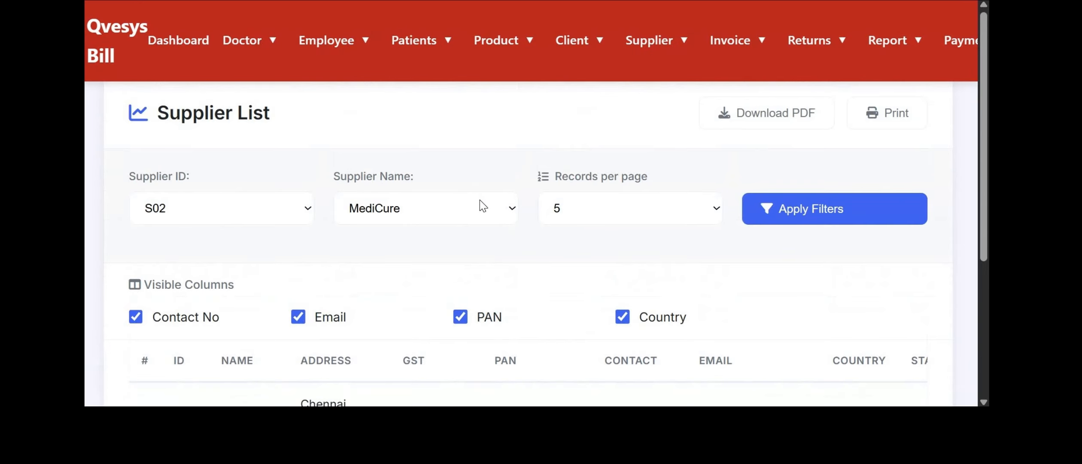
scroll(479, 199, "down", 3)
scroll(479, 200, "up", 3)
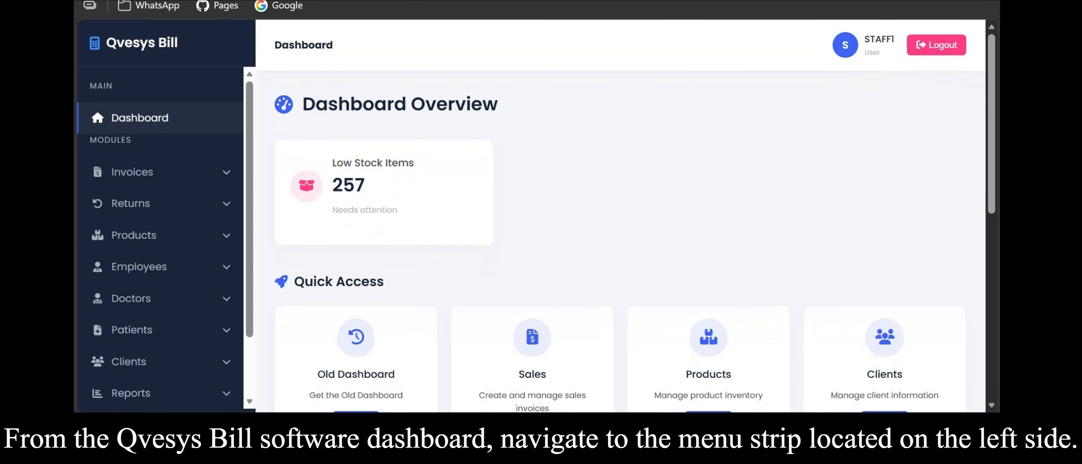
scroll(558, 149, "down", 5)
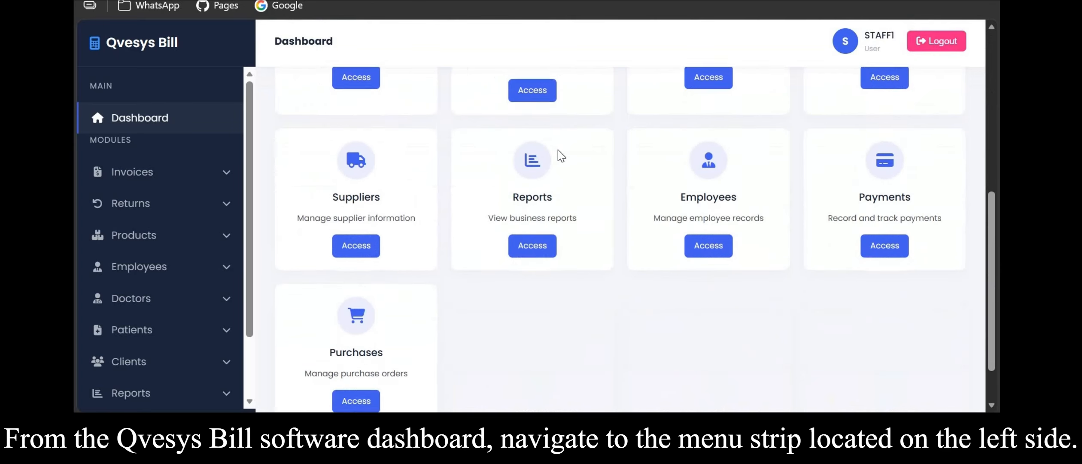
Open the Purchase Invoice page from the Invoices module on the dashboard.
scroll(558, 151, "up", 9)
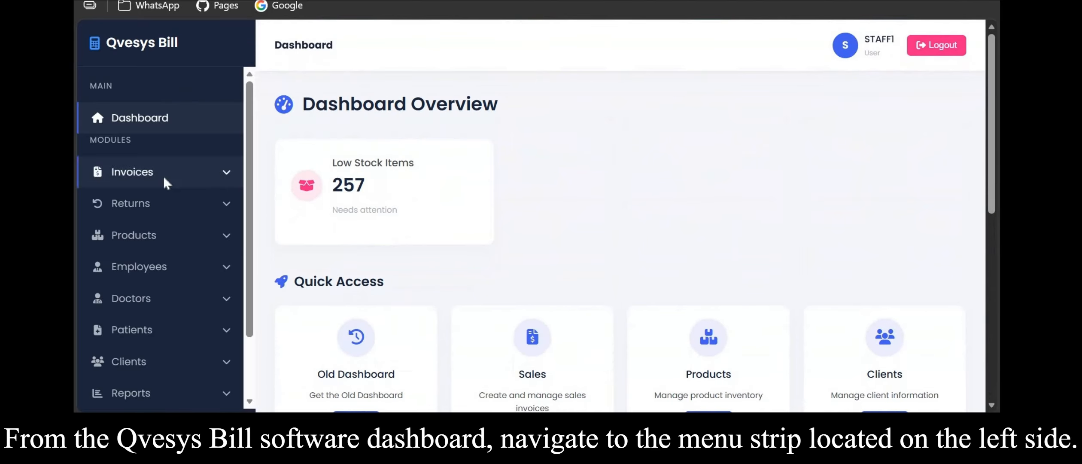
left_click(163, 176)
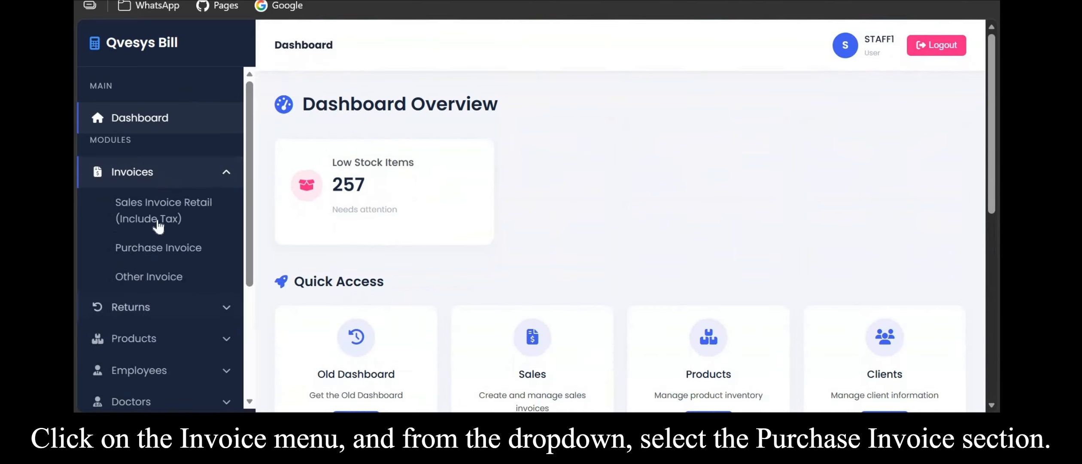
left_click(162, 254)
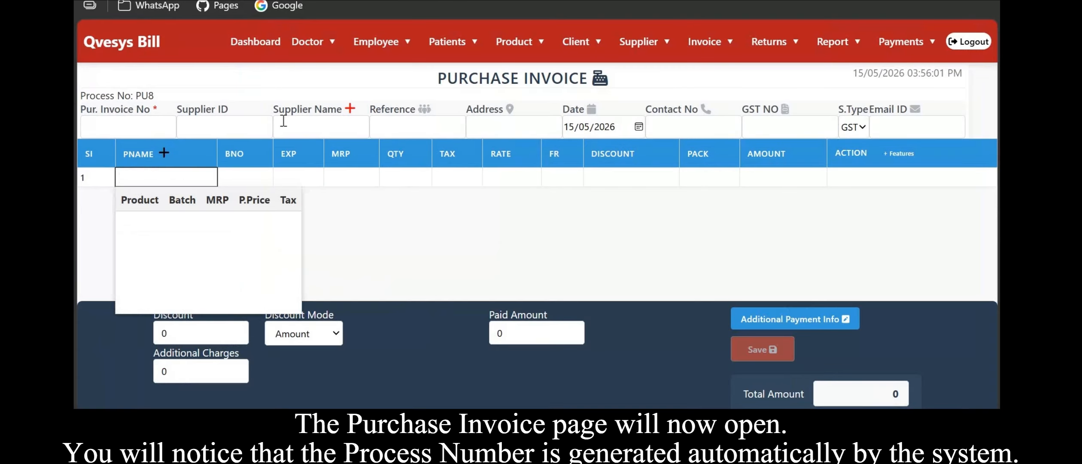
Choose supplier S02 – MediCure and enter PINV0089 as the purchase invoice number.
left_click(317, 129)
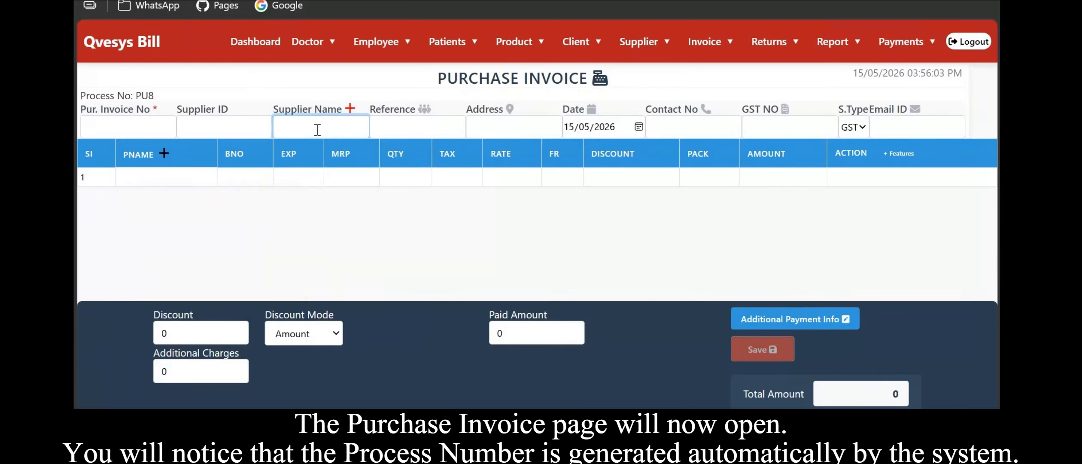
type("s")
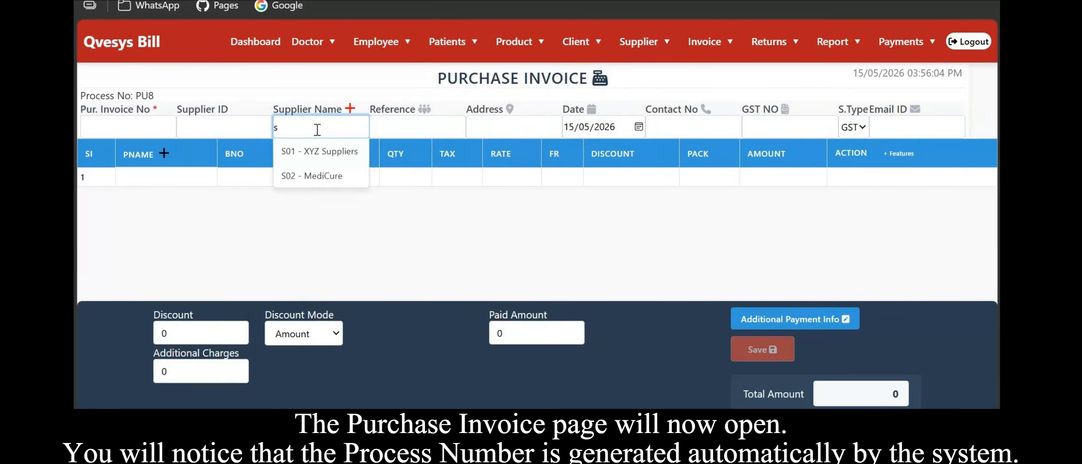
left_click(327, 176)
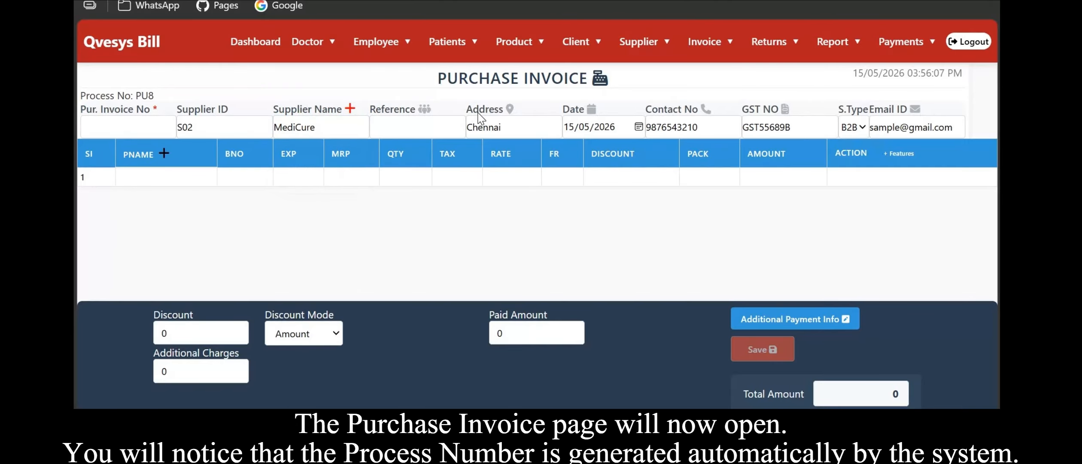
left_click(129, 118)
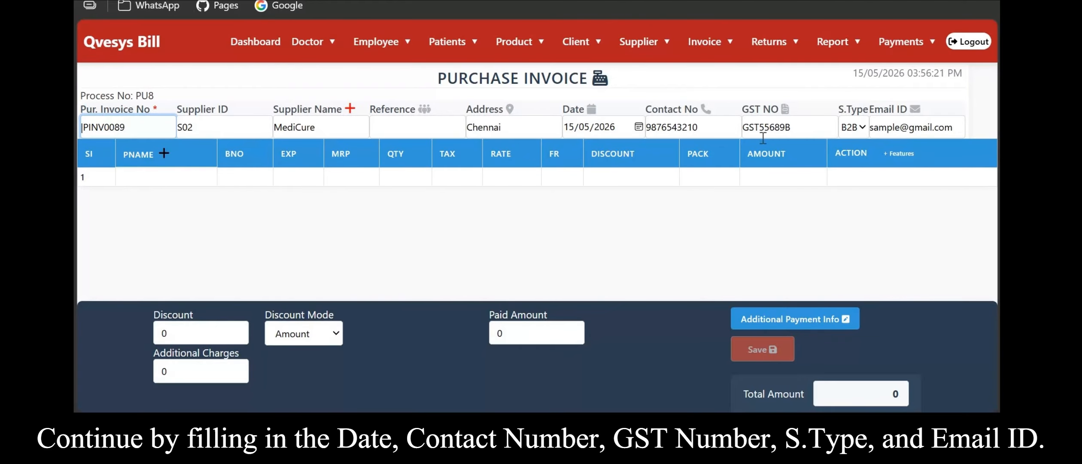
Add AMINOCAP batch 01 as the first invoice item with a quantity of 10.
left_click(155, 175)
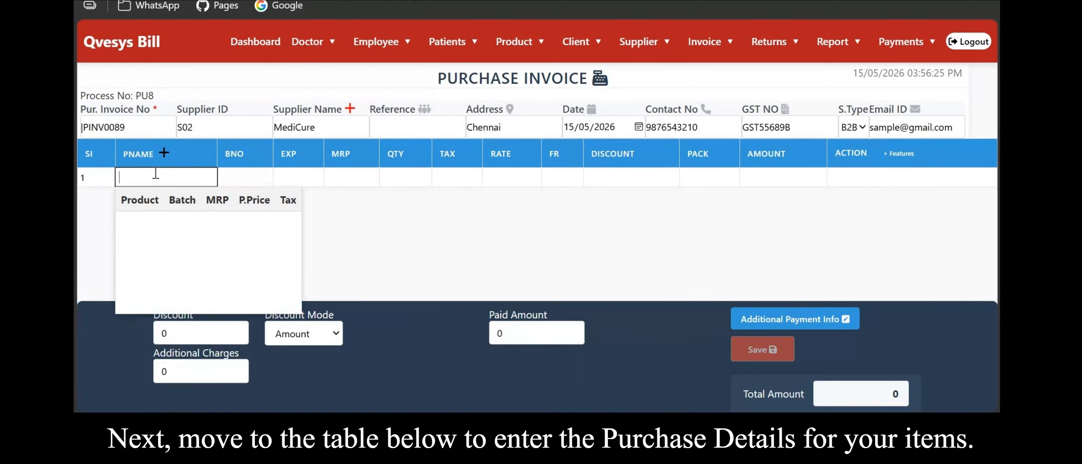
type("ca")
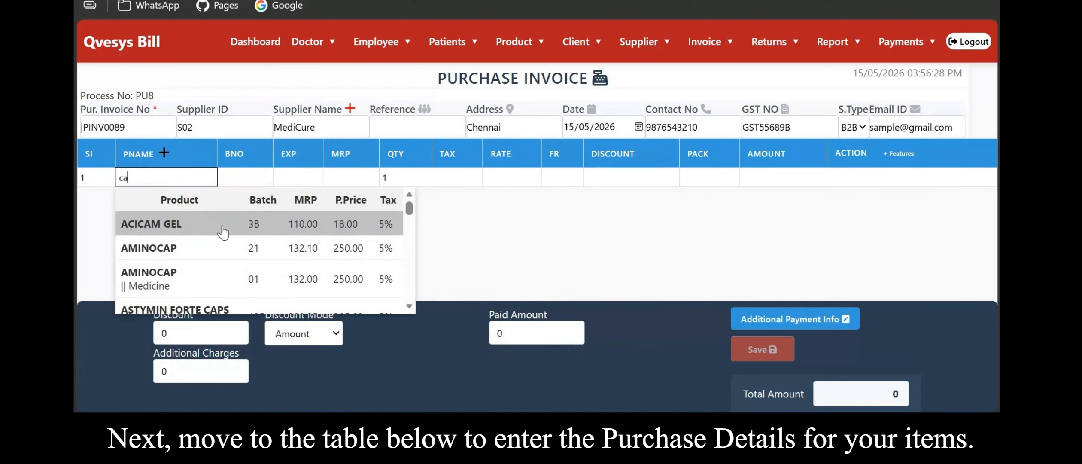
left_click(234, 280)
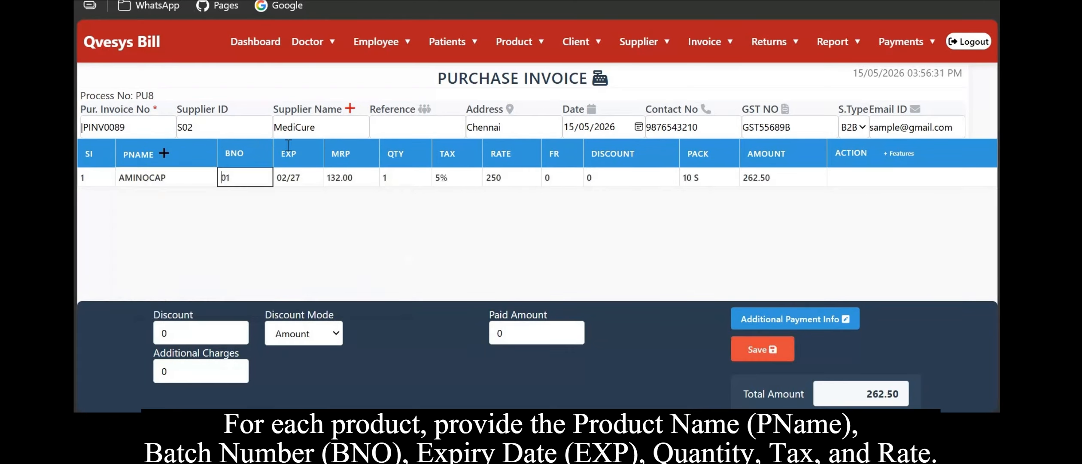
left_click(415, 178)
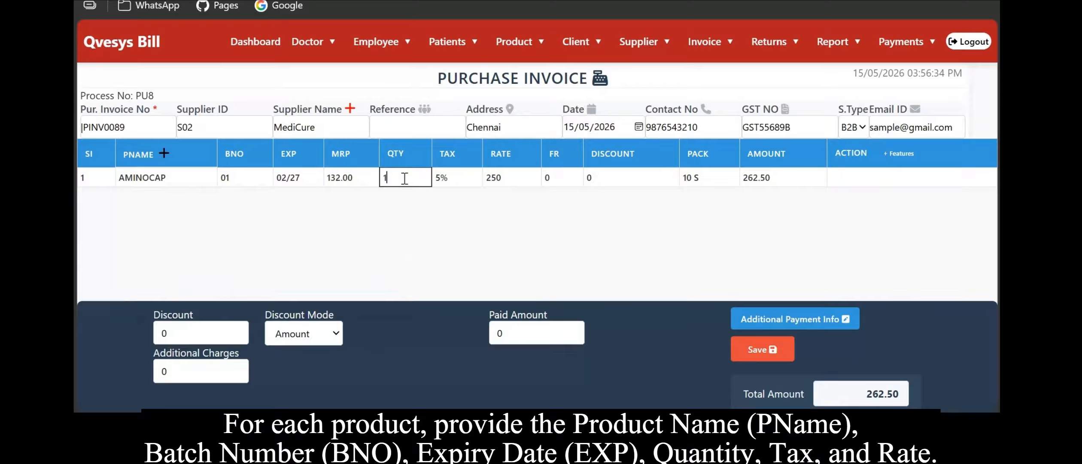
type("0")
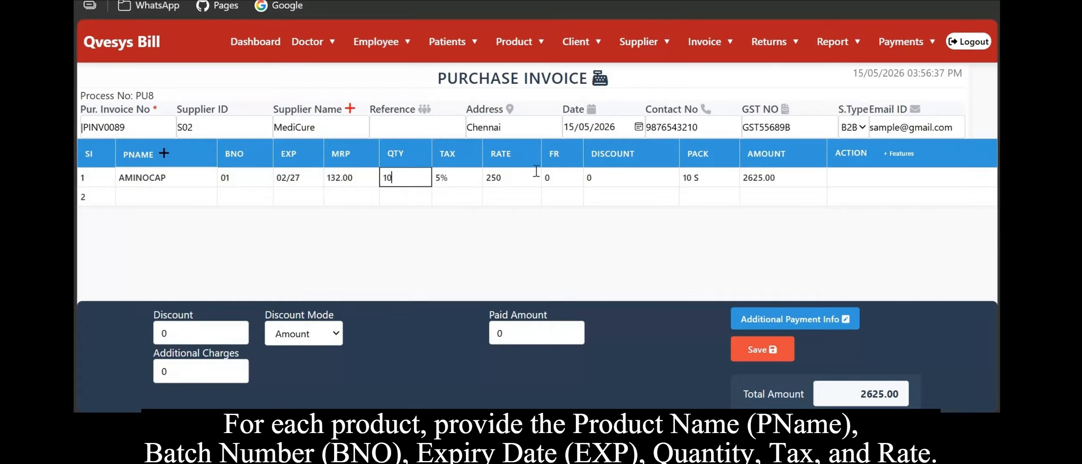
Add AMOXYDYS 500 batch 009 as the second invoice item with a quantity of 25.
left_click(162, 193)
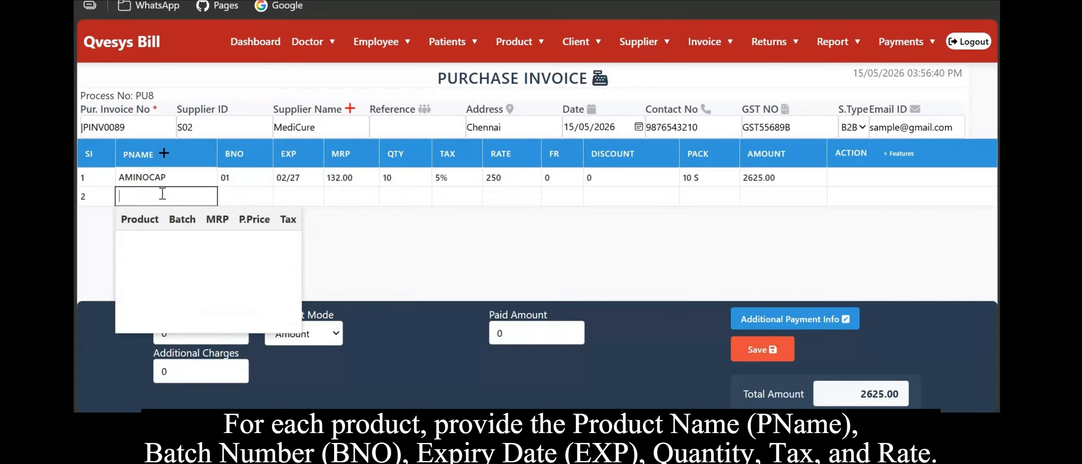
type("e")
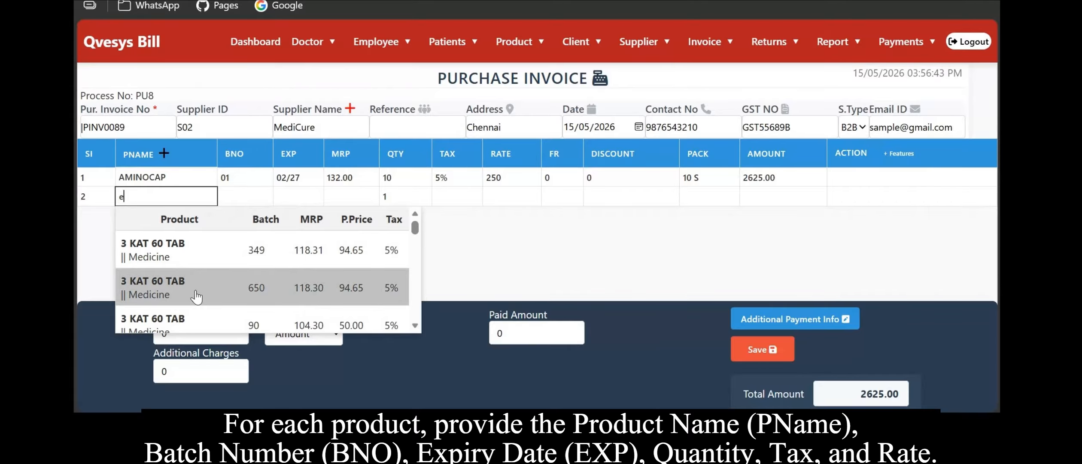
scroll(189, 290, "down", 2)
scroll(190, 290, "down", 5)
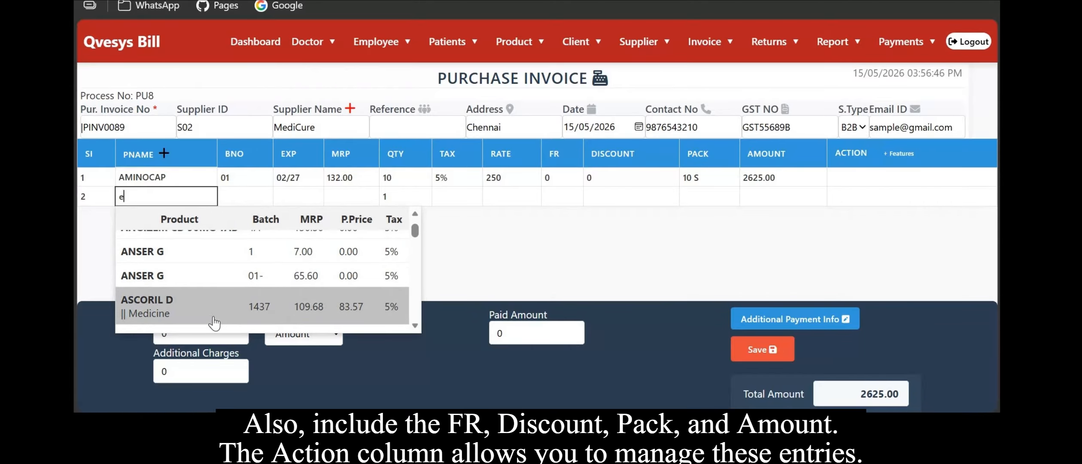
scroll(213, 322, "up", 1)
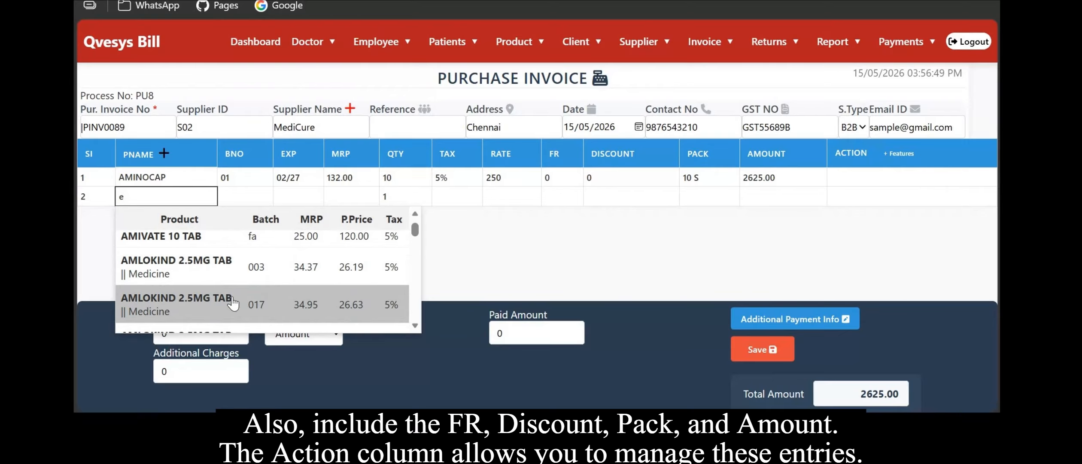
scroll(218, 279, "down", 1)
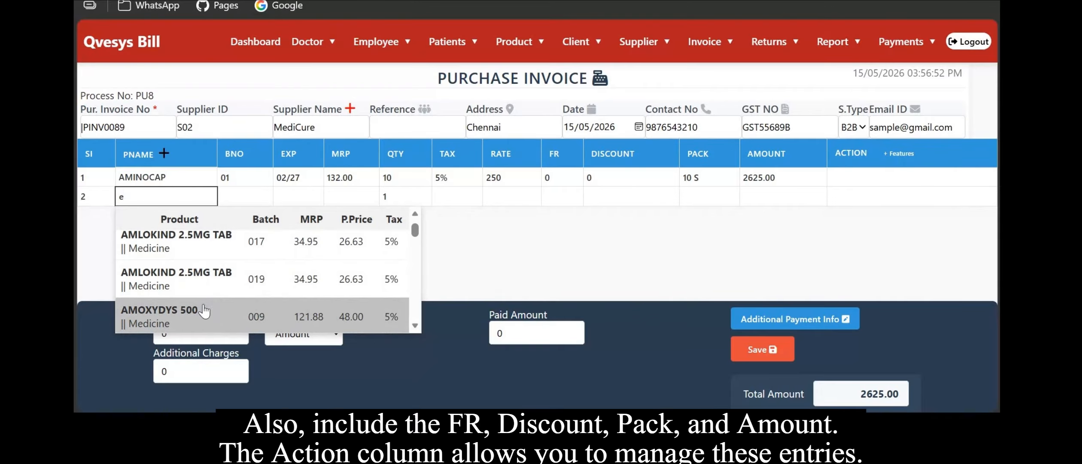
left_click(202, 320)
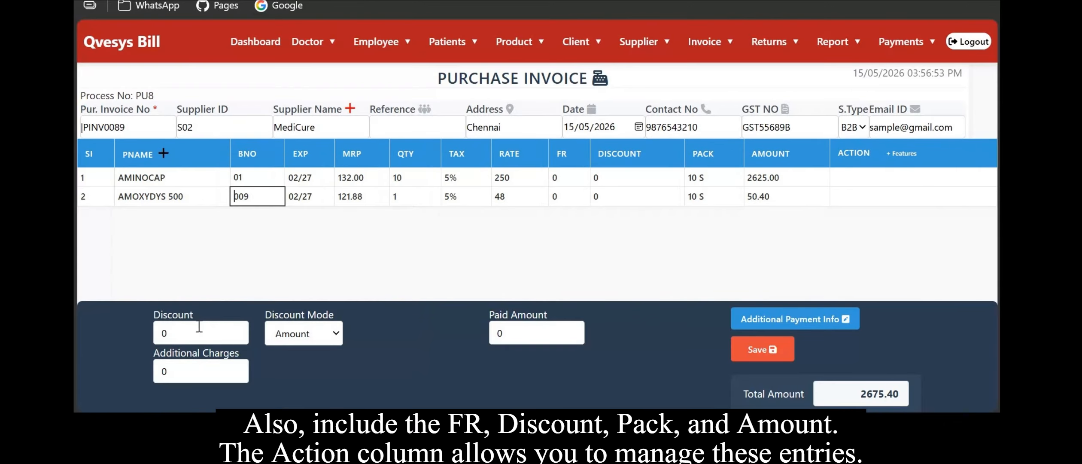
left_click(410, 198)
key("BackSpace")
type("25")
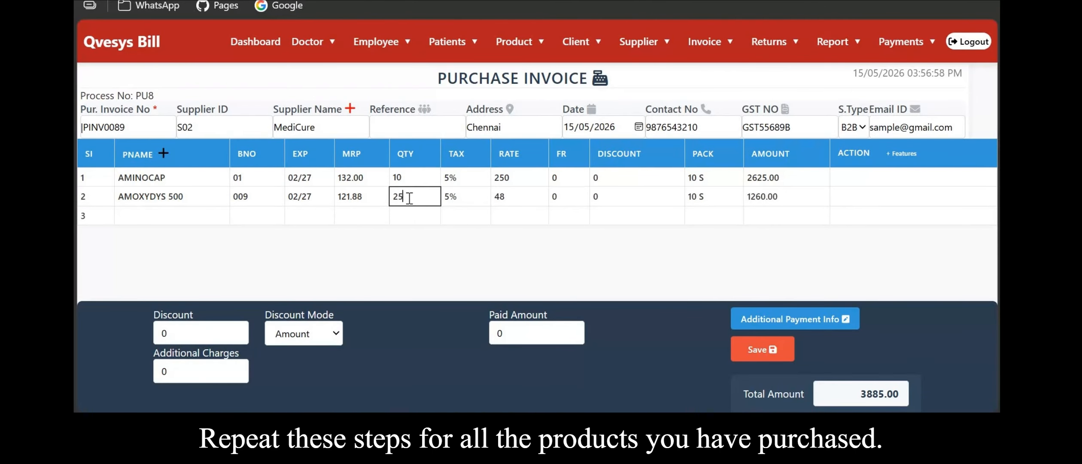
Apply a 20% discount with the discount mode set to Percentage.
left_click(590, 237)
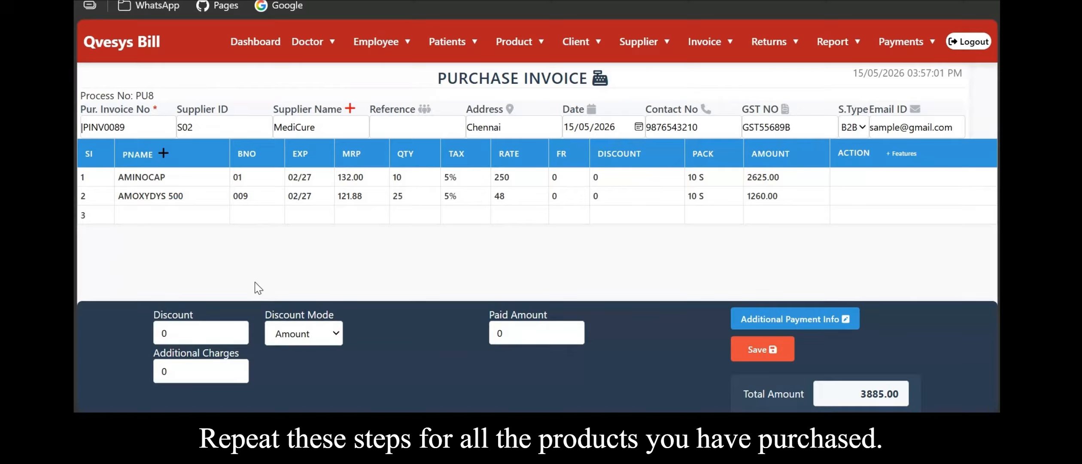
left_click(207, 333)
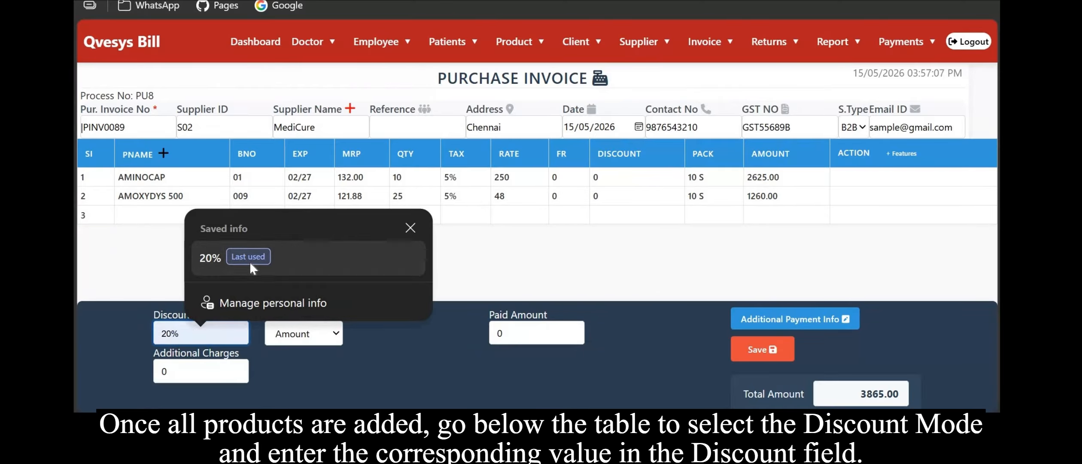
left_click(281, 264)
left_click(305, 335)
left_click(318, 379)
left_click(195, 339)
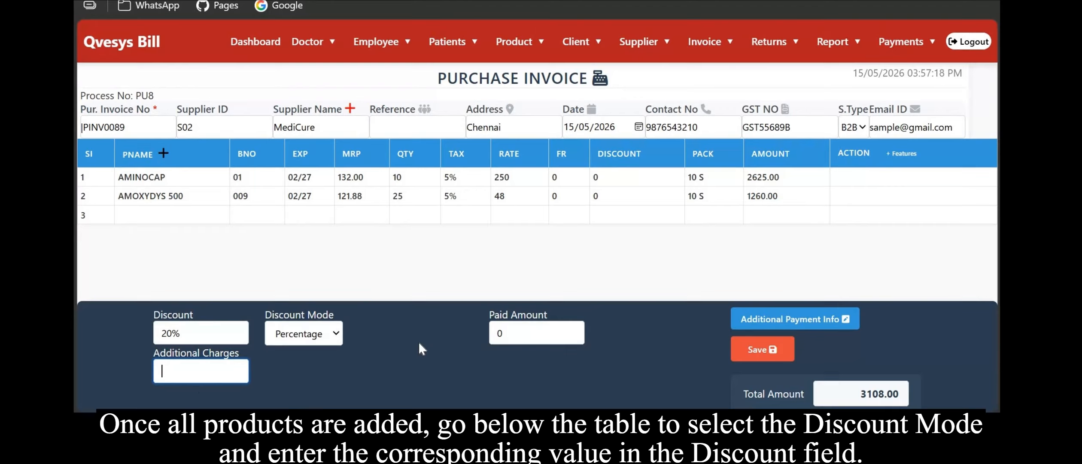
Enter 50 as the additional charges.
type("112")
key("BackSpace")
key("BackSpace")
type("2")
key("BackSpace")
key("BackSpace")
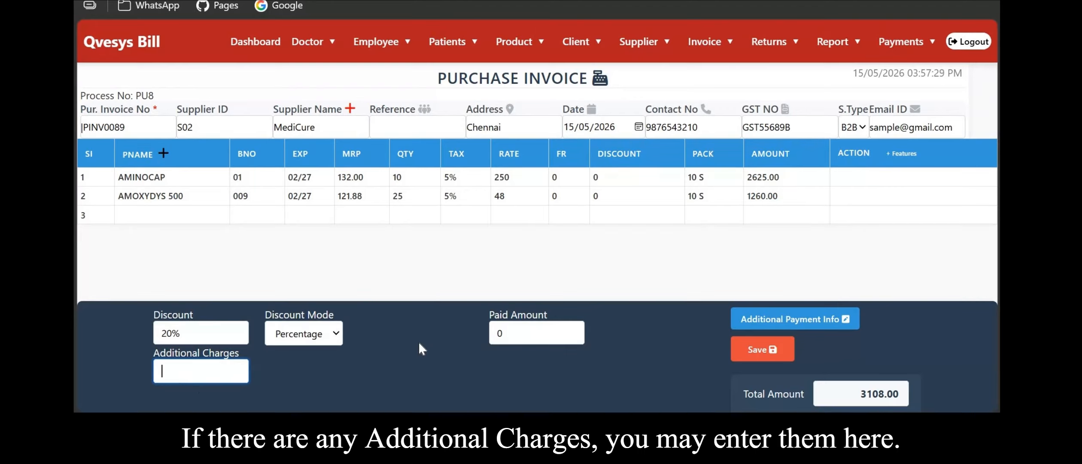
type("92")
key("BackSpace")
key("BackSpace")
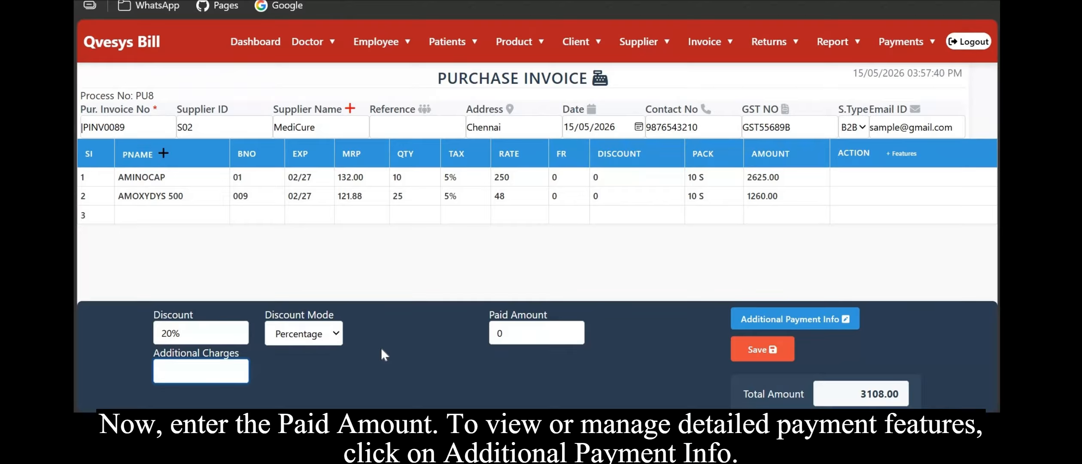
type("50")
key("BackSpace")
type("0")
Open the additional payment details and enter a tender amount of 3200.
left_click(557, 334)
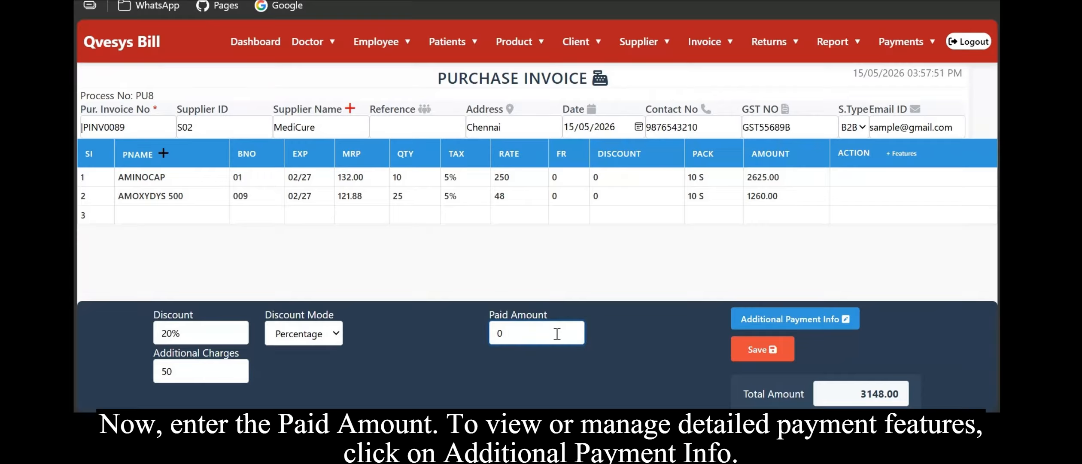
type("3200")
left_click(776, 323)
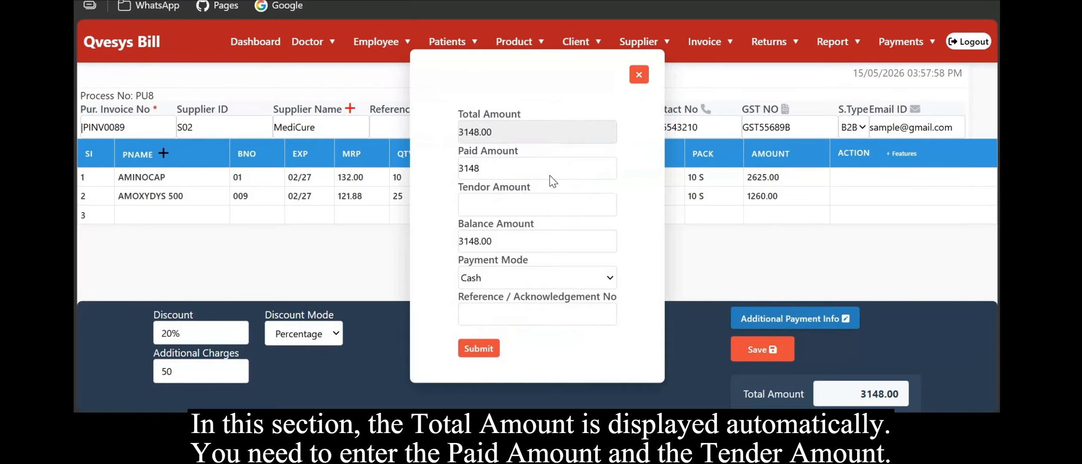
left_click(525, 205)
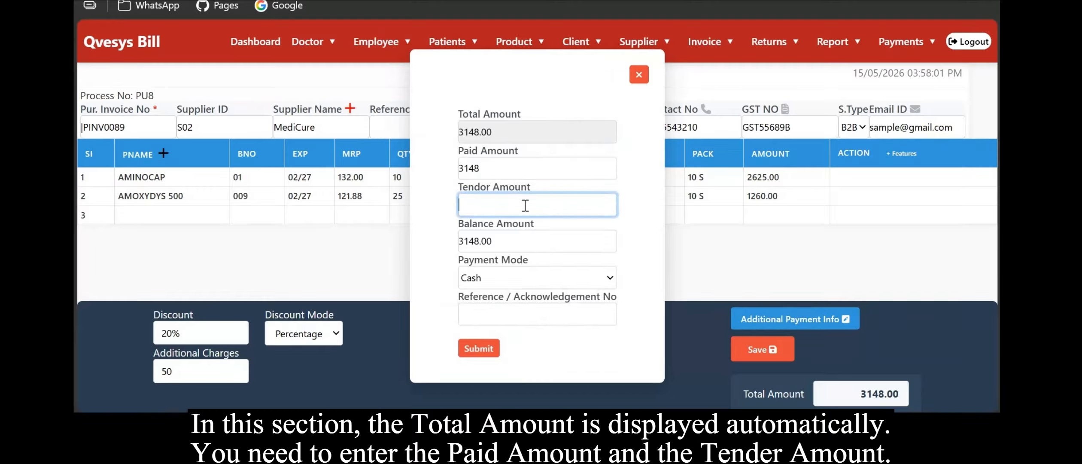
type("3200")
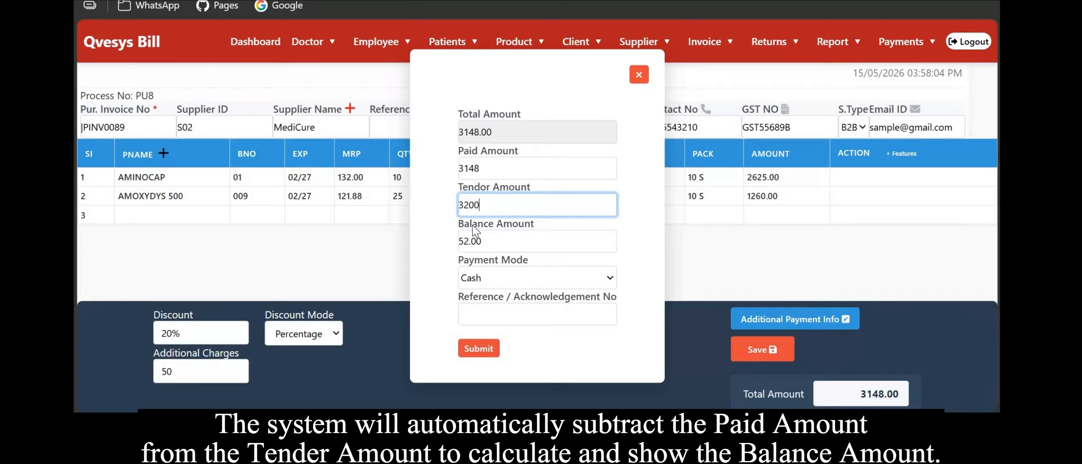
left_click(519, 277)
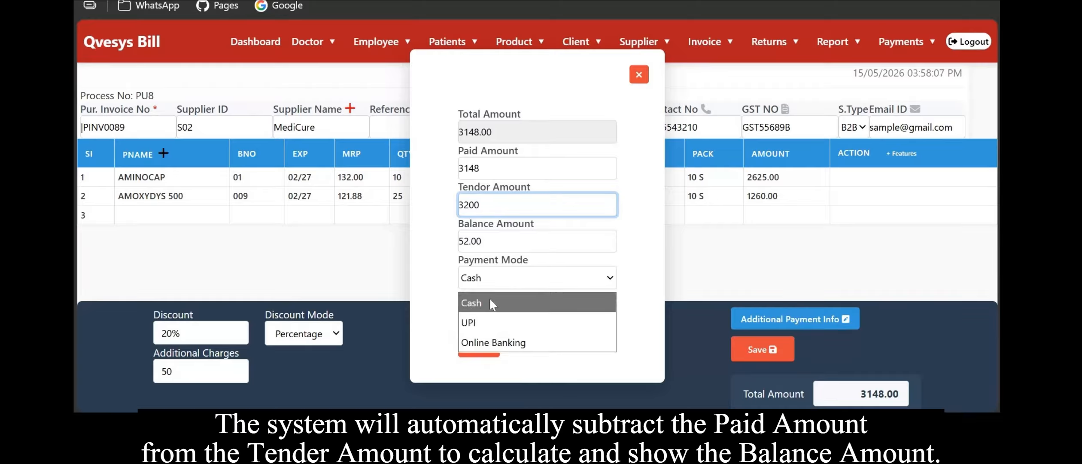
left_click(477, 323)
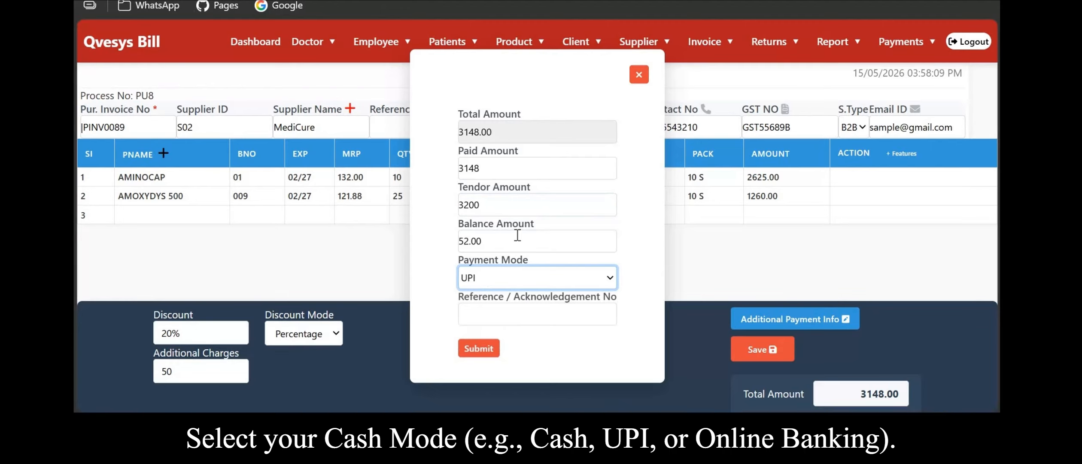
left_click(497, 278)
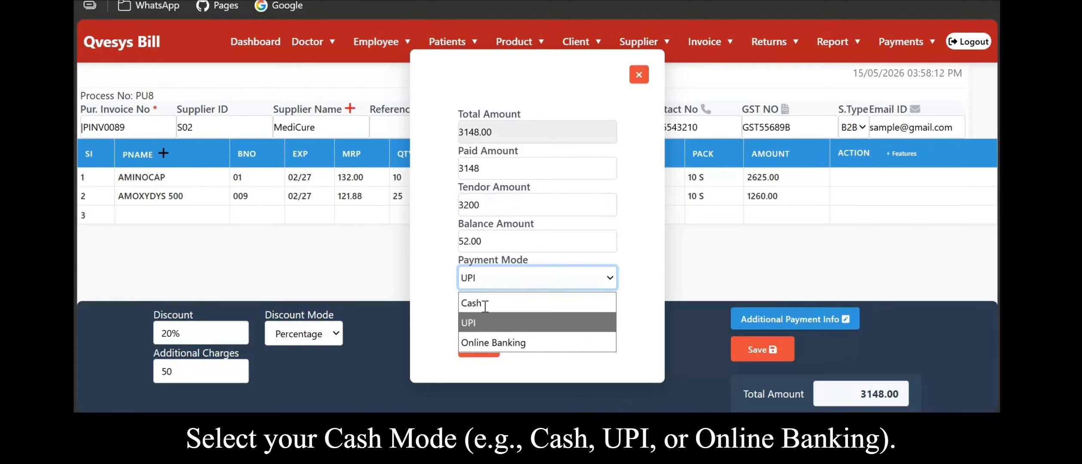
left_click(485, 304)
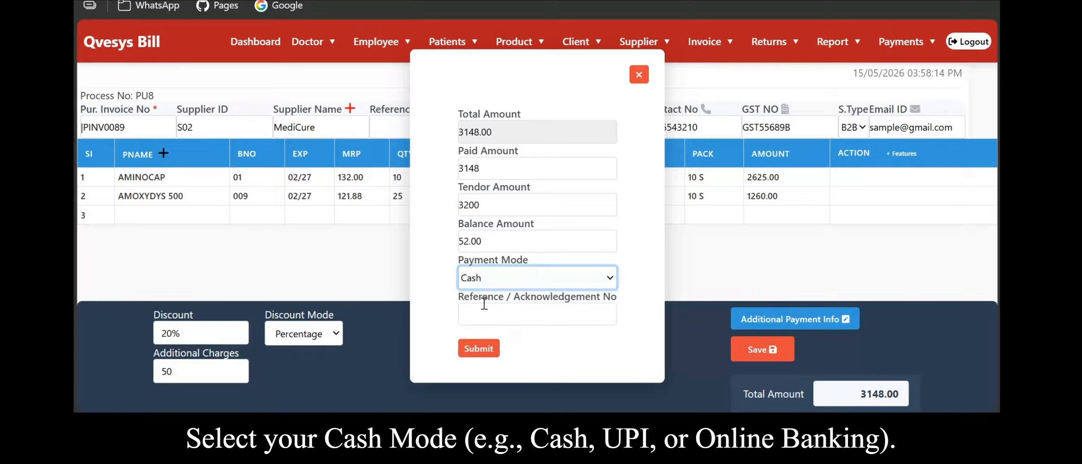
Submit the payment details with Cash as the payment mode and save the purchase invoice.
left_click(479, 348)
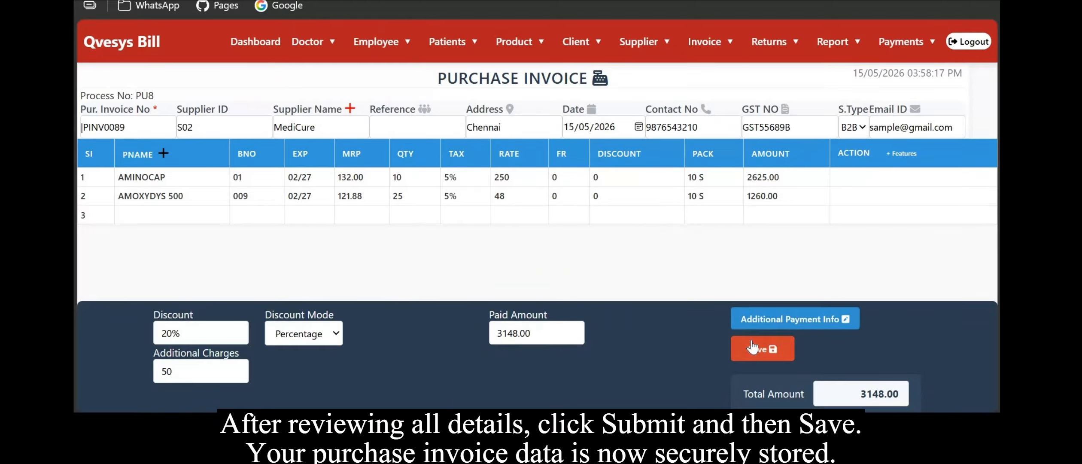
left_click(768, 351)
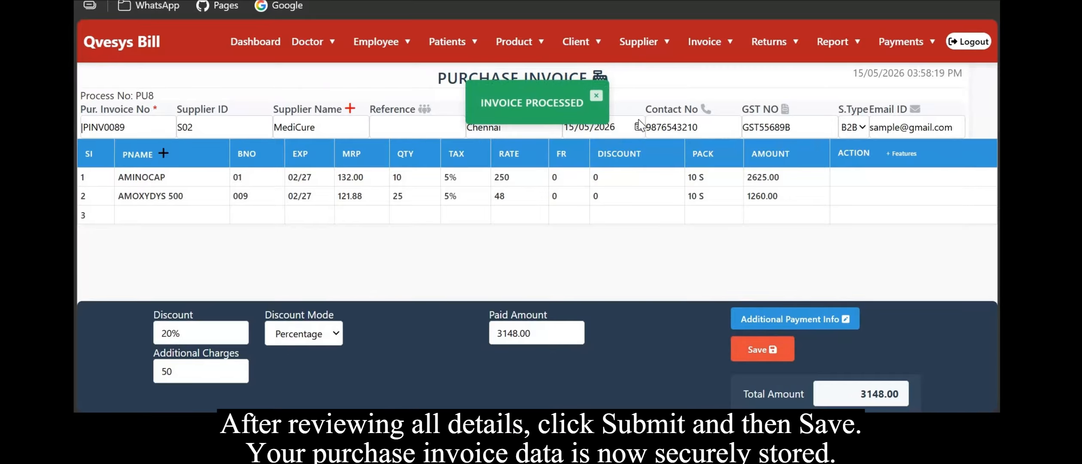
Open the Purchase Invoice Report and look over its filters and records.
left_click(835, 42)
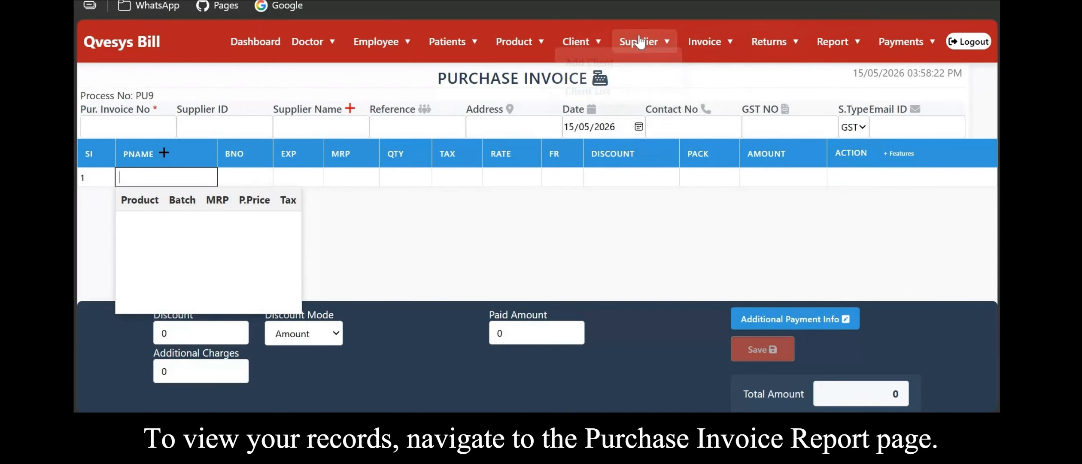
mouse_move(817, 52)
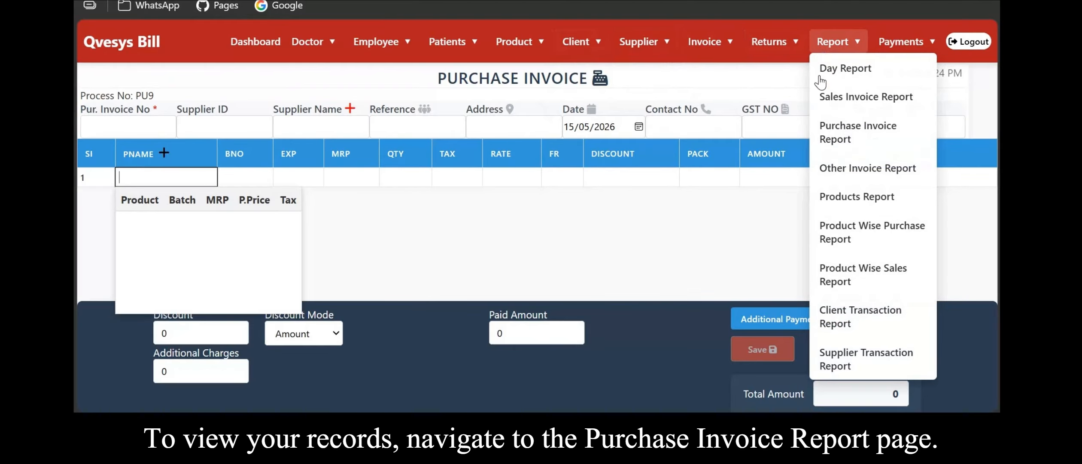
left_click(835, 139)
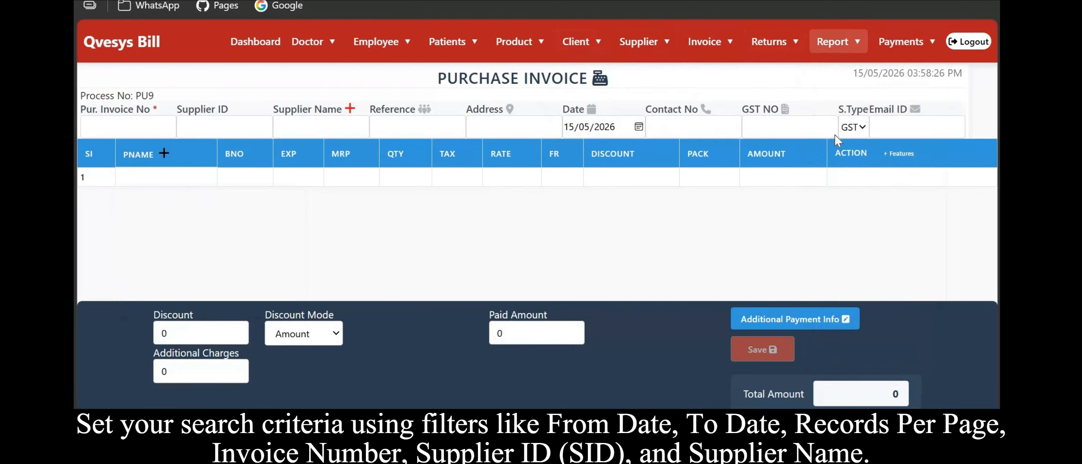
scroll(532, 191, "down", 5)
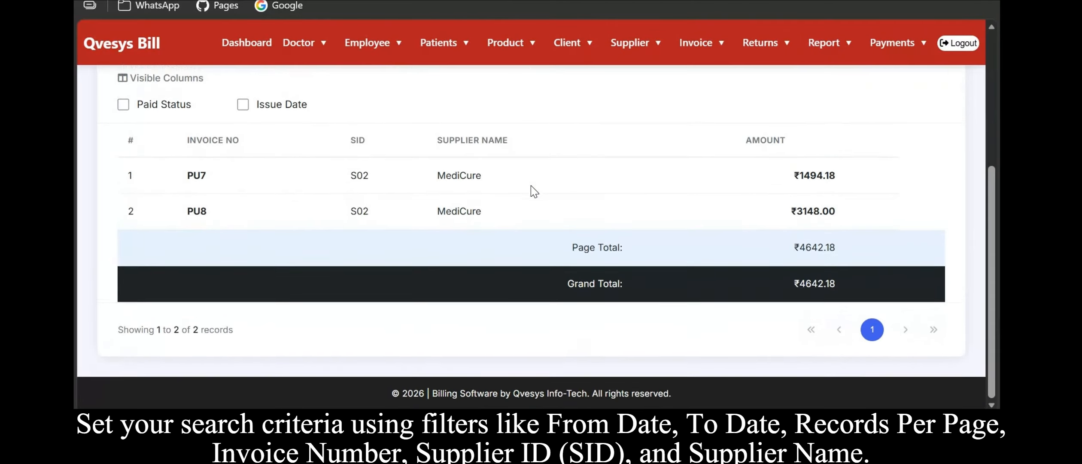
scroll(532, 190, "up", 5)
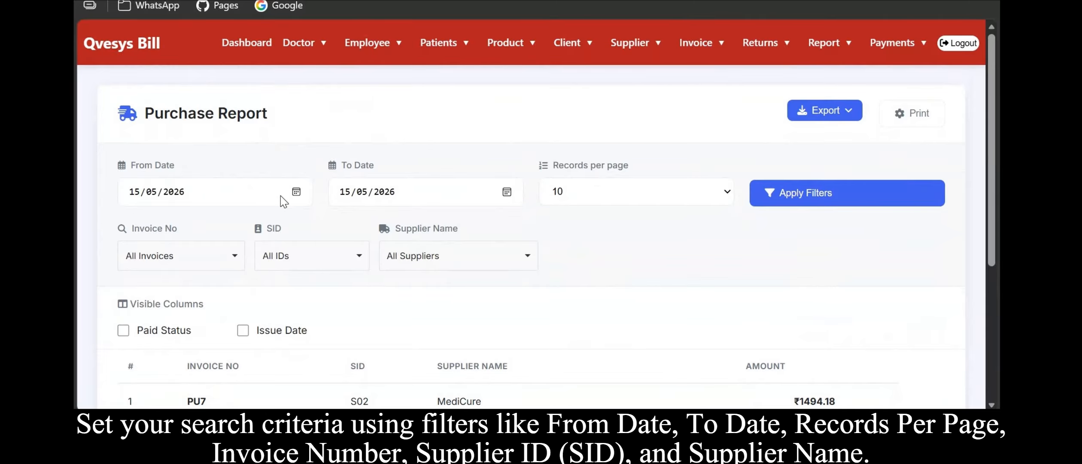
Set the report's To Date to 16/05/2026 and apply the filters.
left_click(301, 196)
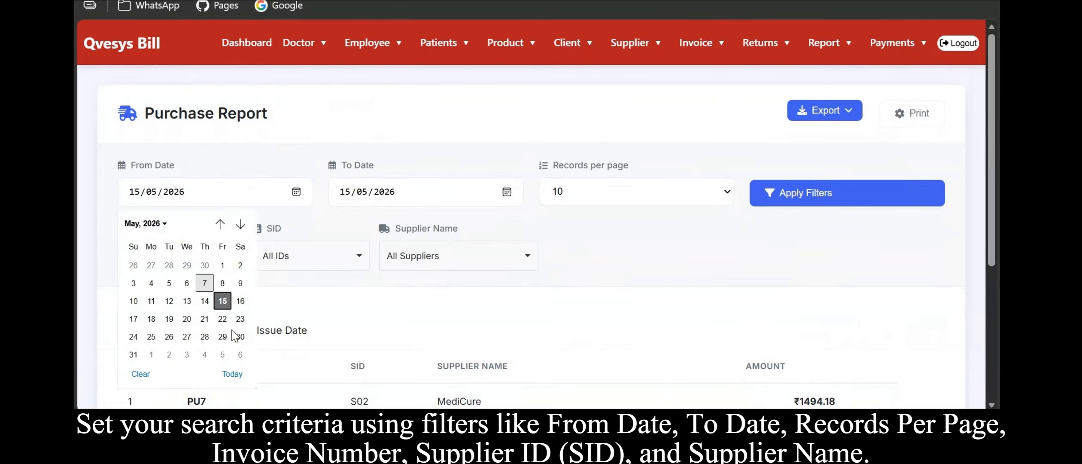
left_click(259, 283)
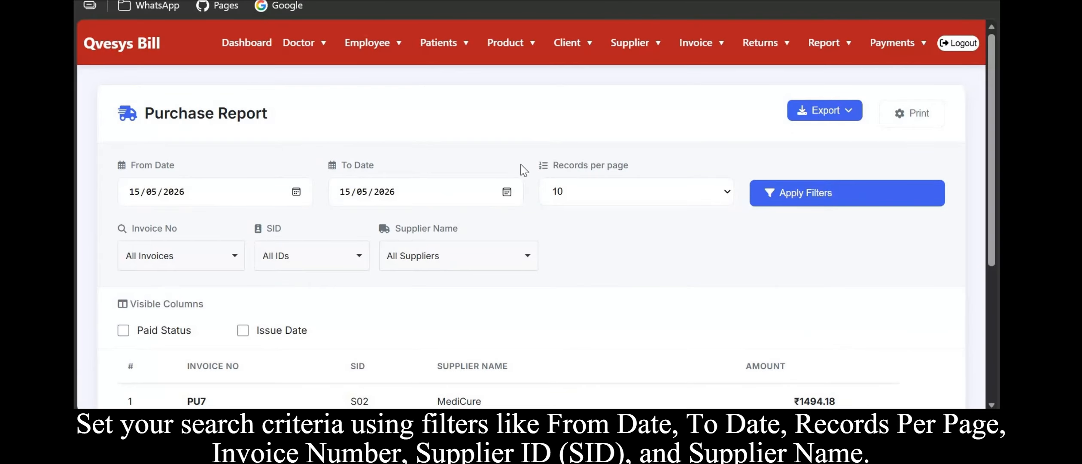
left_click(507, 192)
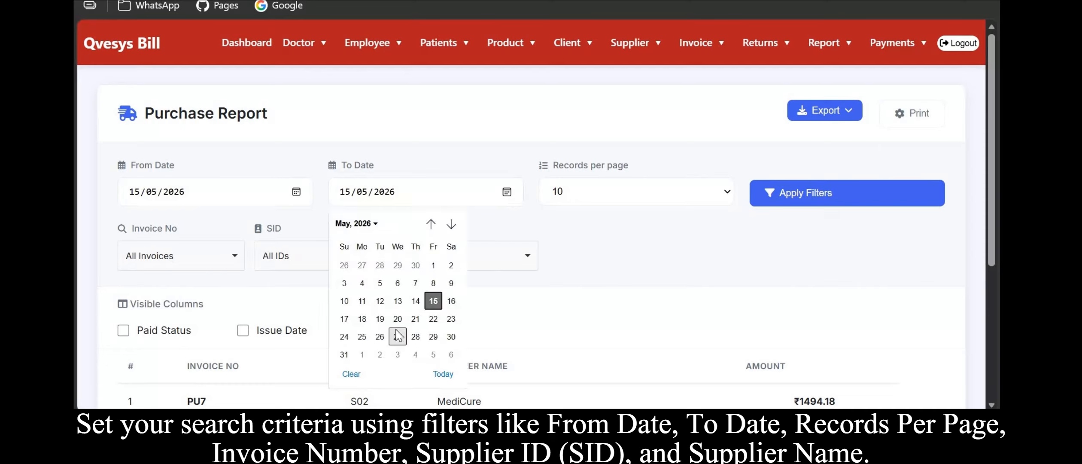
left_click(450, 301)
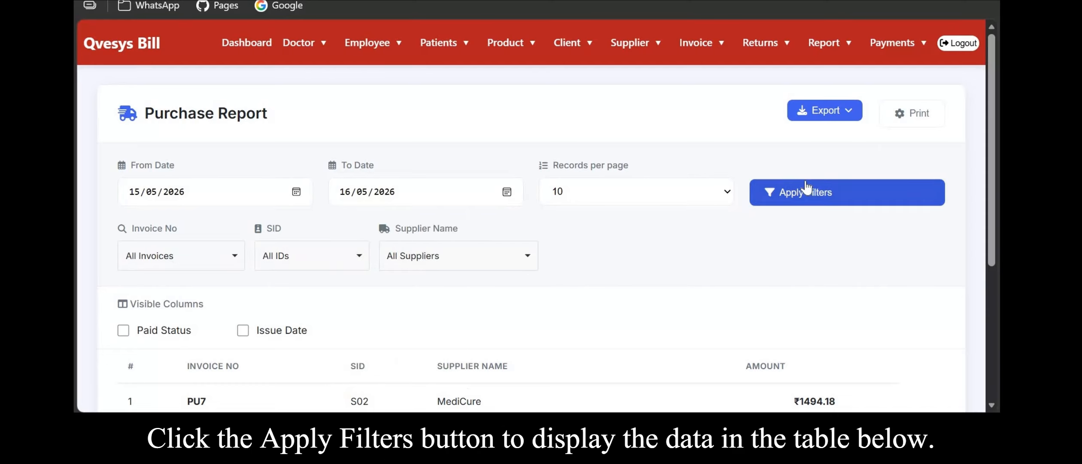
left_click(769, 190)
Show the Paid Status and Issue Date columns in the report table.
scroll(500, 320, "down", 2)
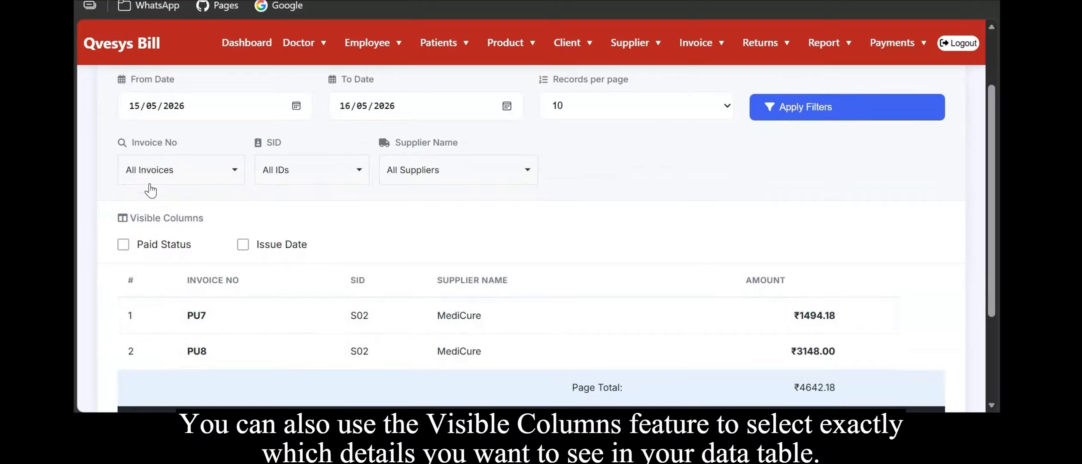
left_click(163, 246)
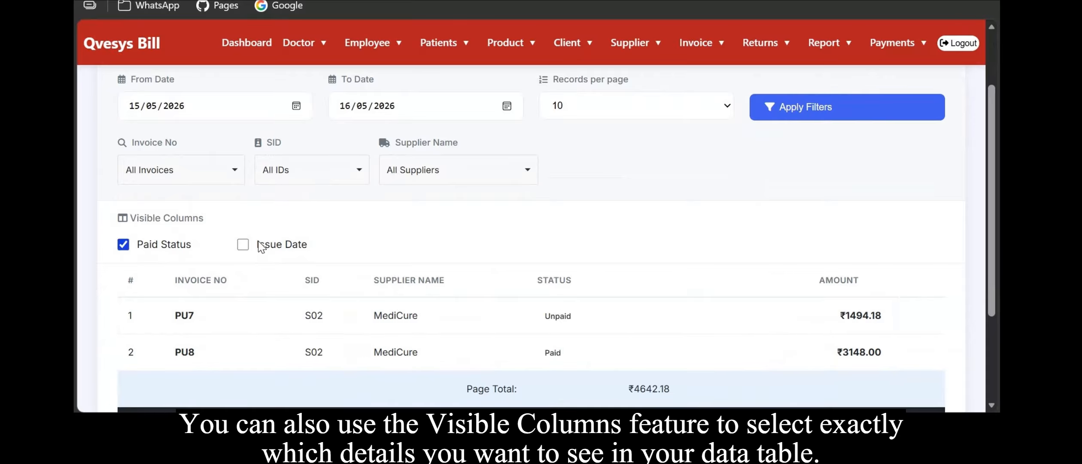
left_click(300, 246)
Review the purchase report table with the added columns.
scroll(300, 243, "down", 3)
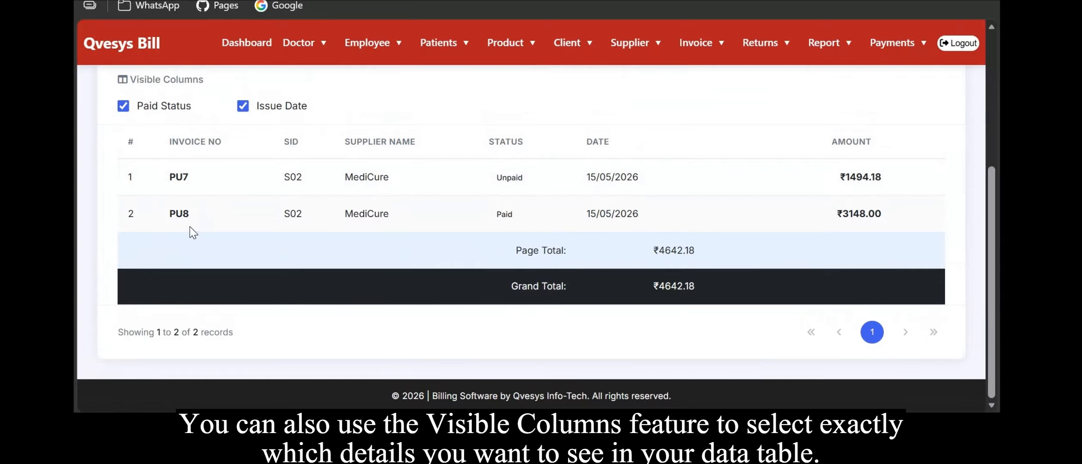
scroll(563, 219, "up", 3)
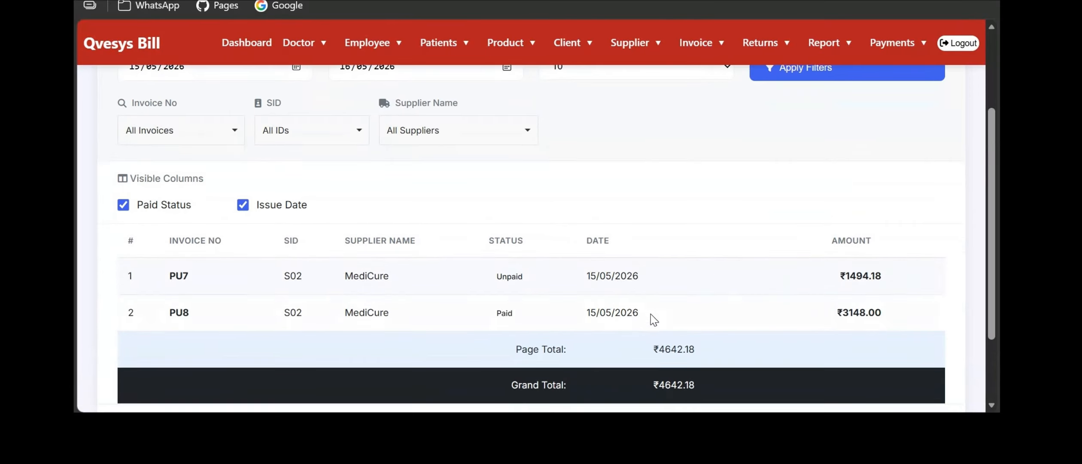
left_click_drag(897, 306, 832, 320)
left_click(717, 364)
scroll(748, 308, "up", 3)
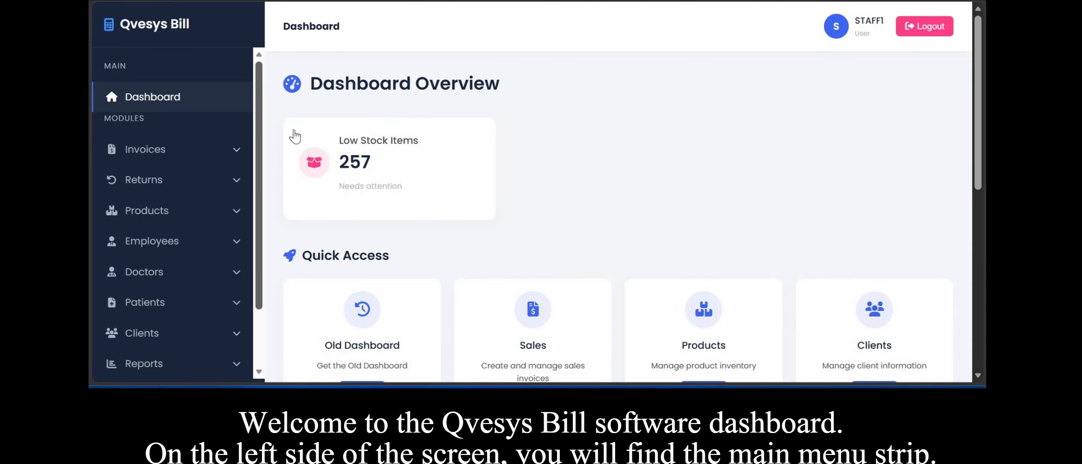
Open the Sales Invoice Retail (Include Tax) page from the Invoices section.
scroll(564, 275, "down", 3)
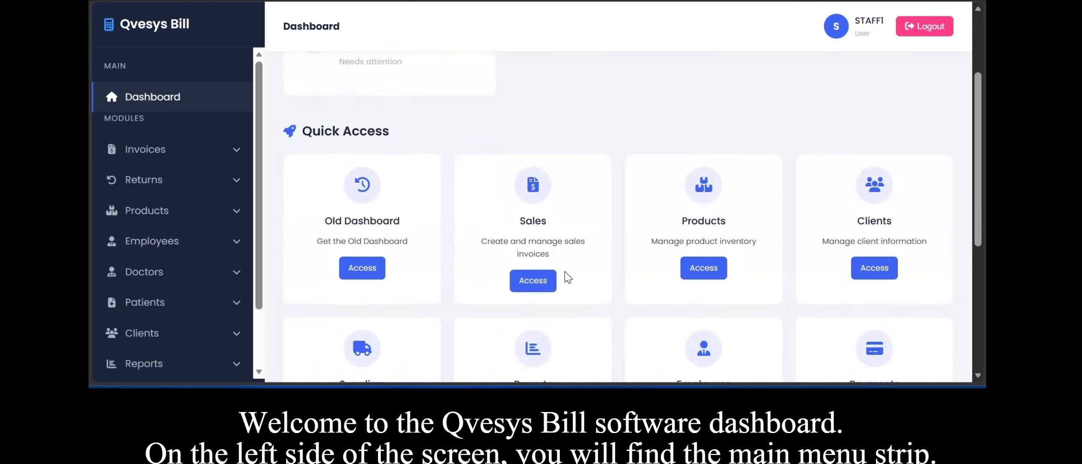
scroll(565, 271, "down", 7)
scroll(565, 271, "up", 5)
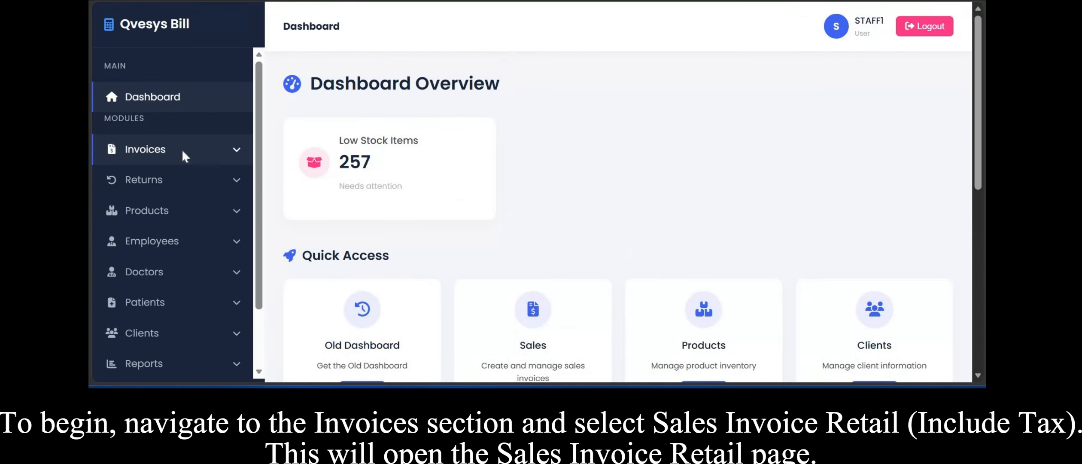
left_click(183, 151)
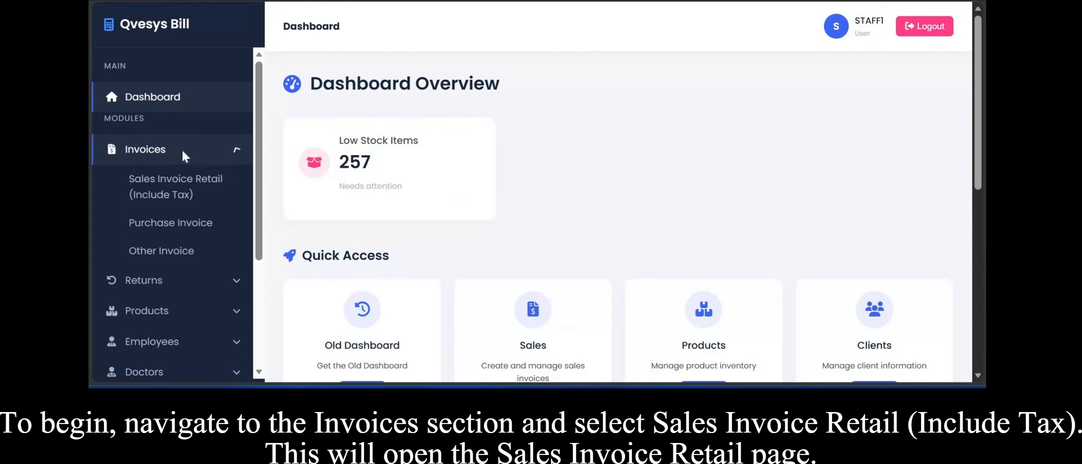
left_click(192, 179)
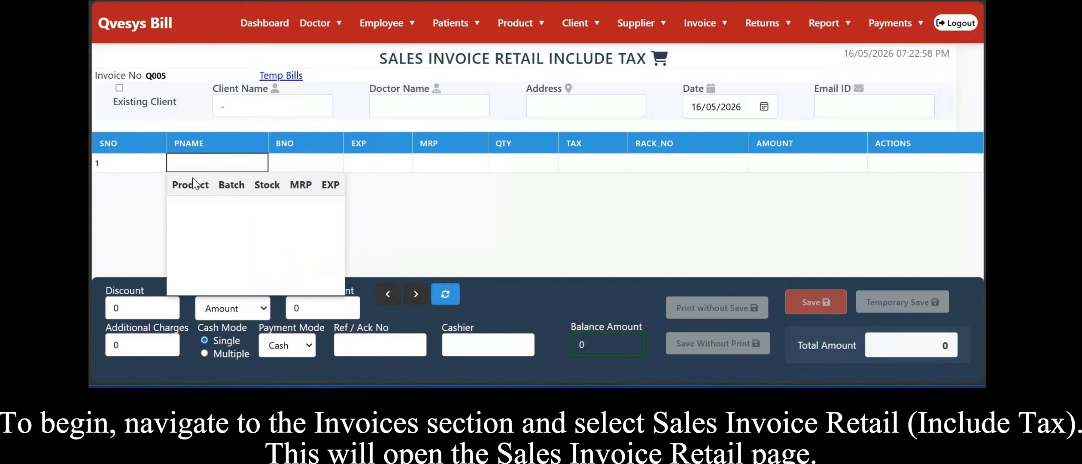
Enter the client's name and the doctor's name on the sales invoice.
left_click(251, 107)
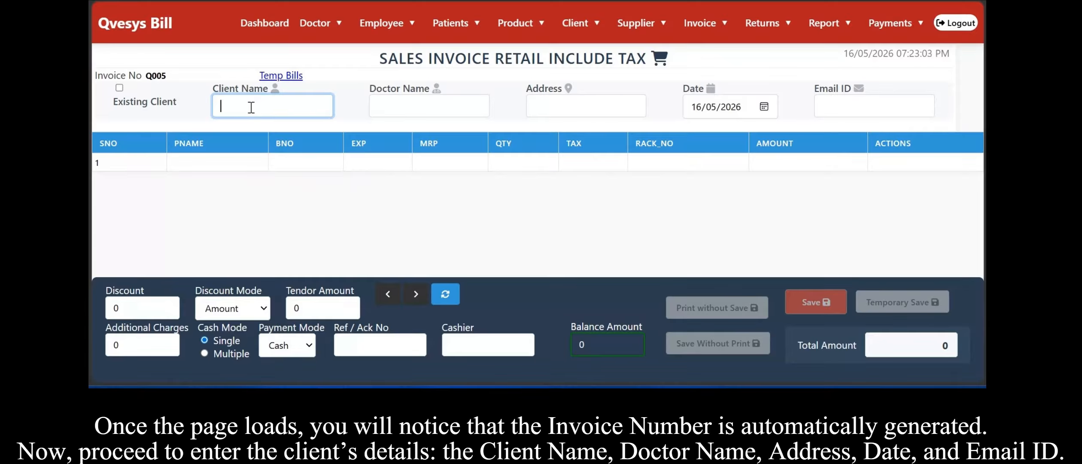
type("ClientSam")
left_click(464, 107)
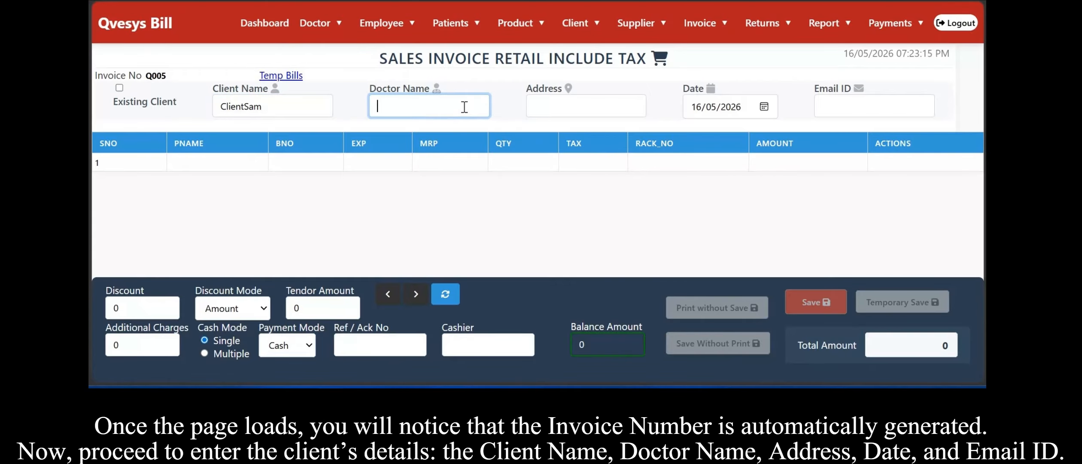
type("Doctor Dhiva")
Enter Kilambakkam as the client's address.
left_click(545, 109)
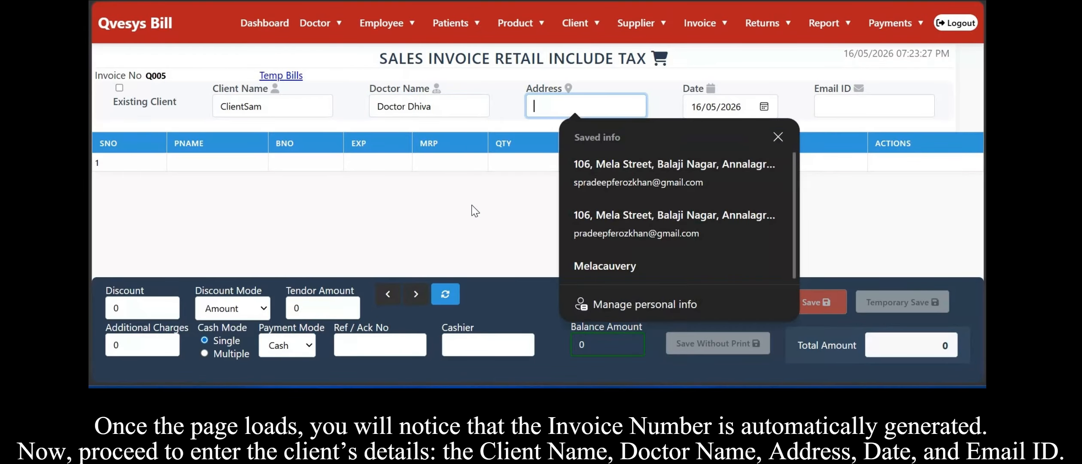
left_click(603, 107)
type("Kilambakkam")
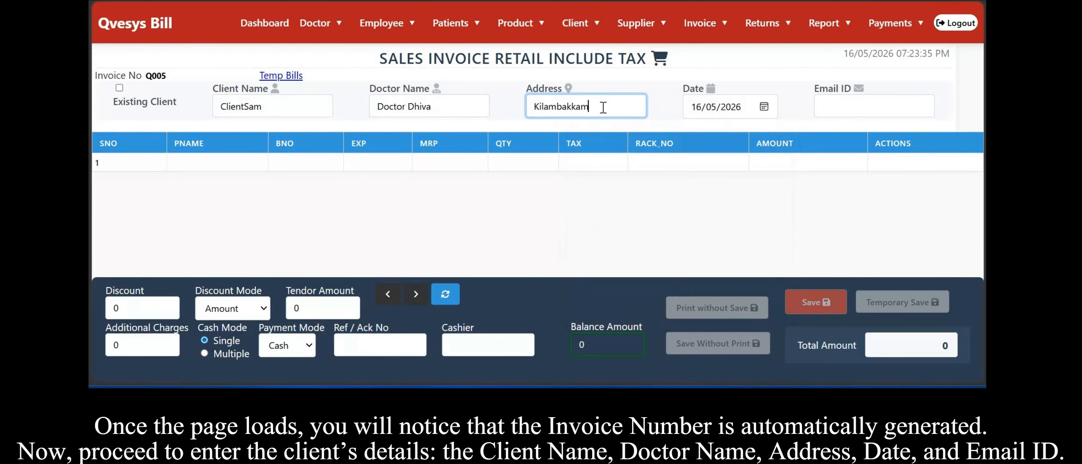
Fill in the client's e-mail address.
key("Tab")
key("Tab")
type("sa")
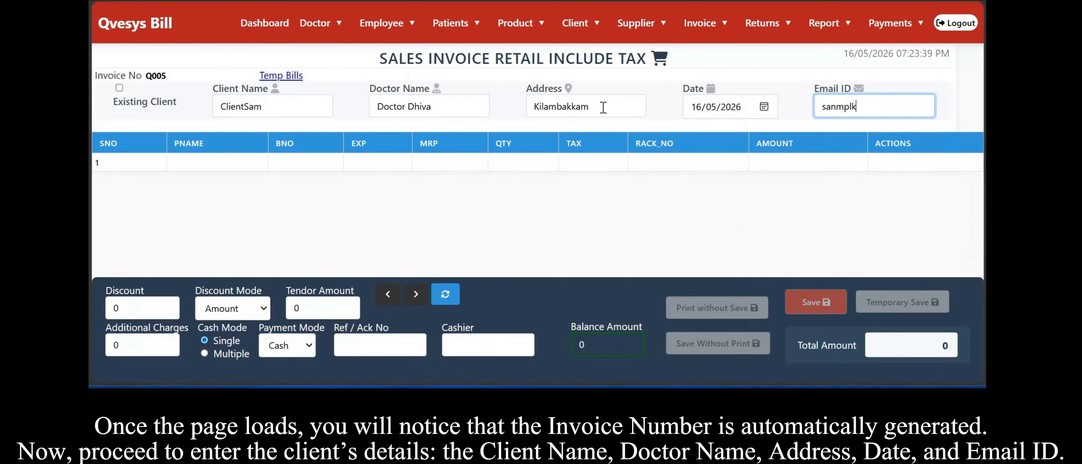
left_click(799, 164)
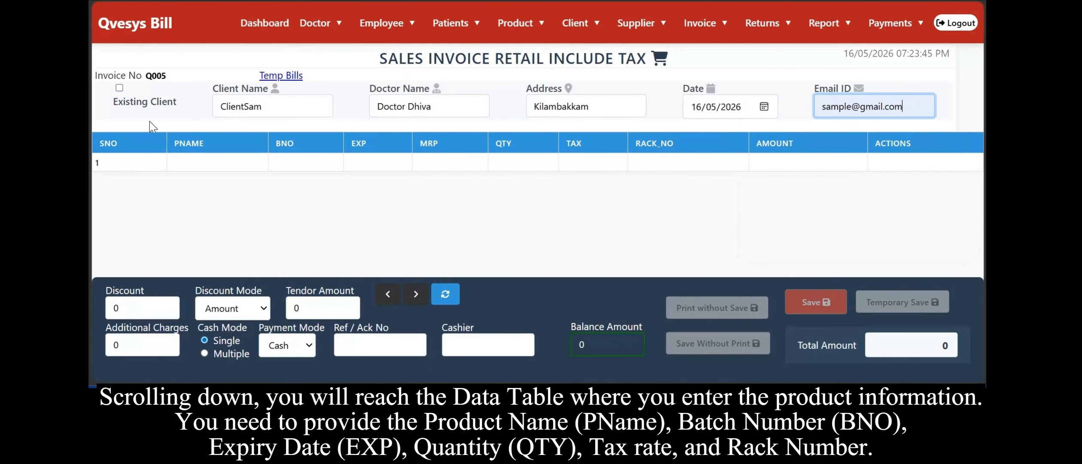
Add PARACETAMOL batch B12 as the first sales item with a quantity of 30.
left_click(190, 160)
type("parac")
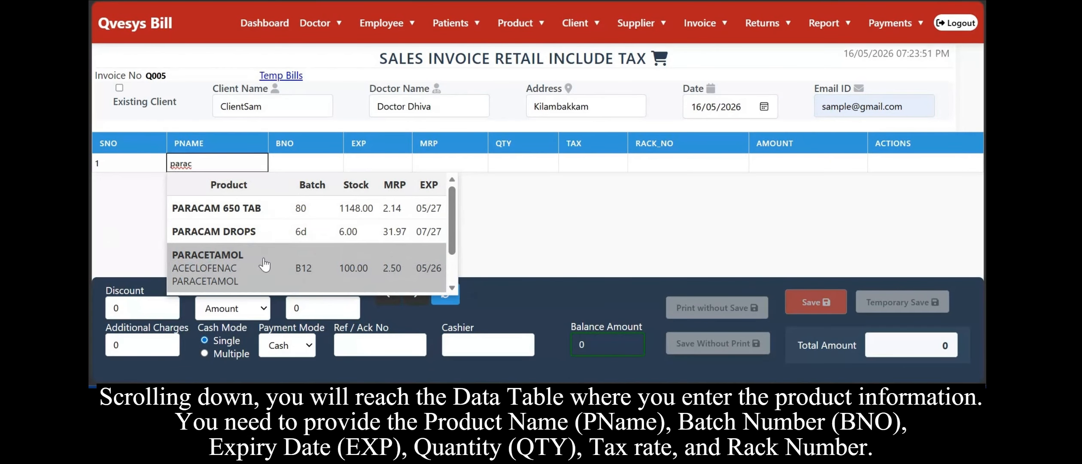
left_click(194, 258)
key("BackSpace")
type("30")
key("Return")
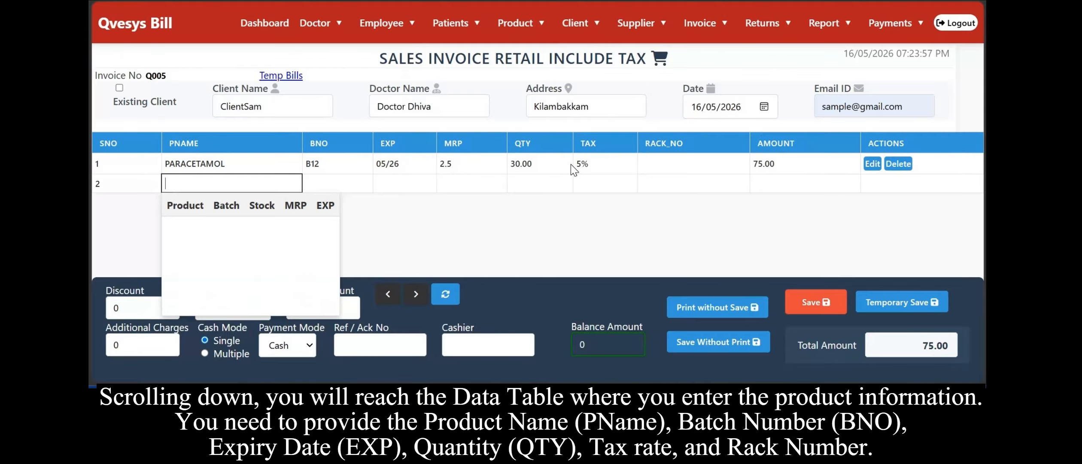
Add NEB MASK ADULT batch 022 as the second sales item, trying quantities of 3 and then 2.
type("mas")
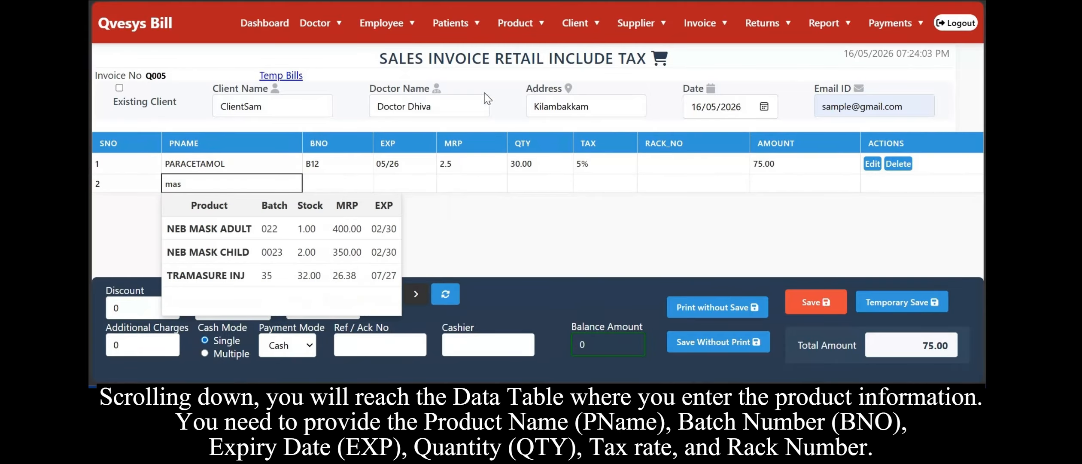
left_click(220, 233)
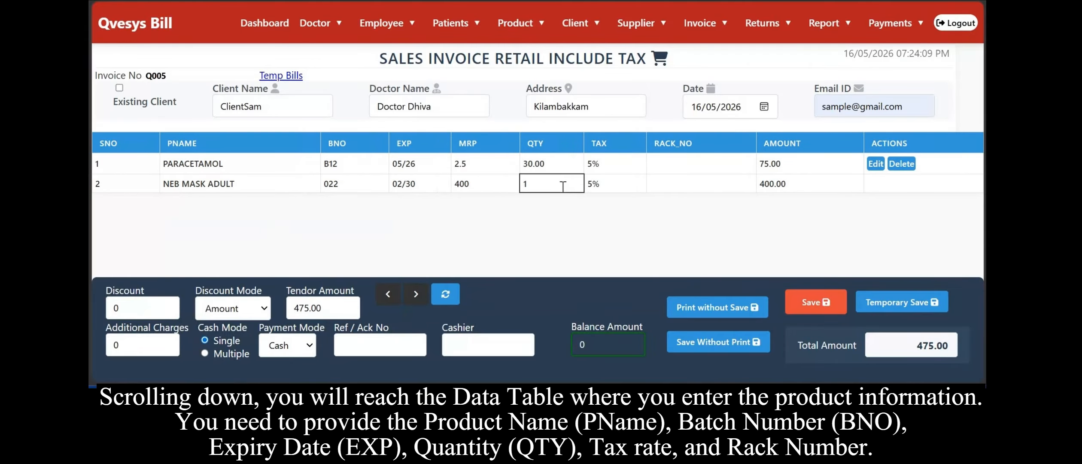
key("BackSpace")
type("3")
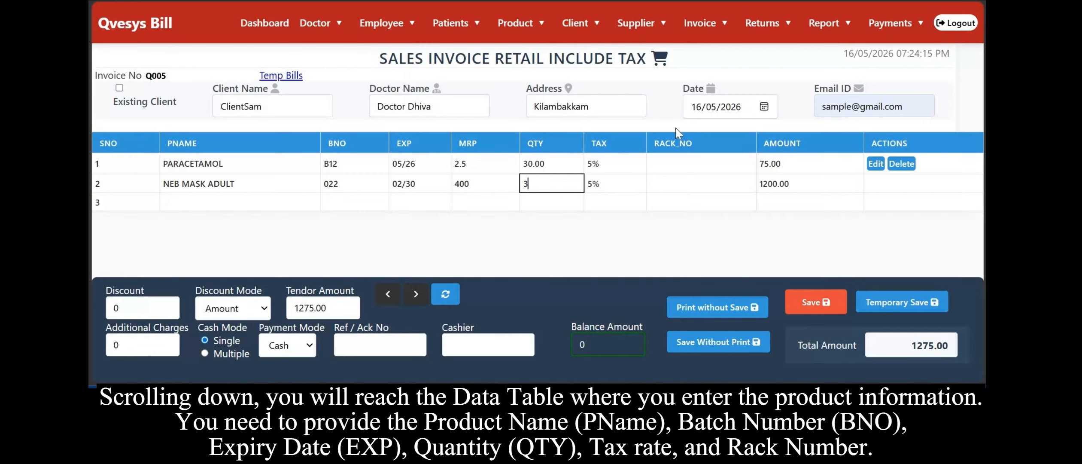
key("Return")
left_click(683, 80)
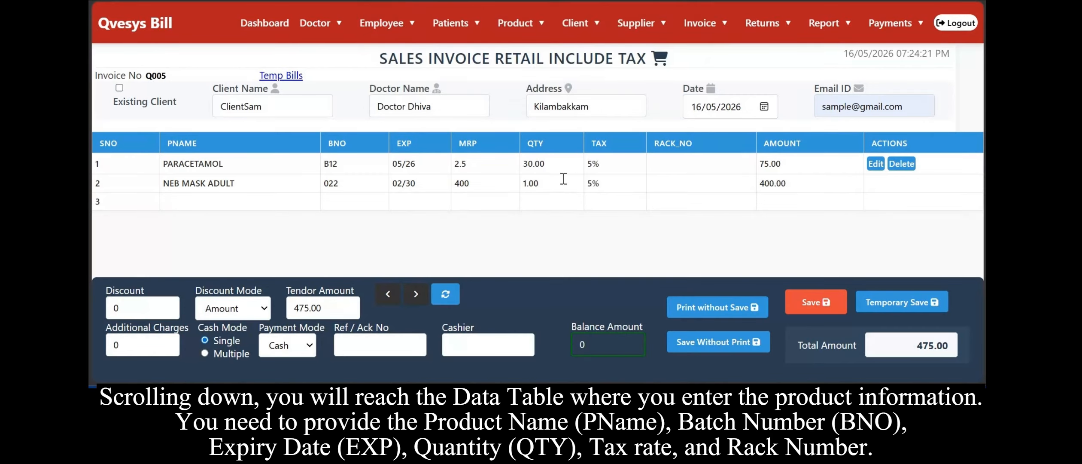
key("BackSpace")
key("BackSpace")
key("BackSpace")
key("BackSpace")
type("2")
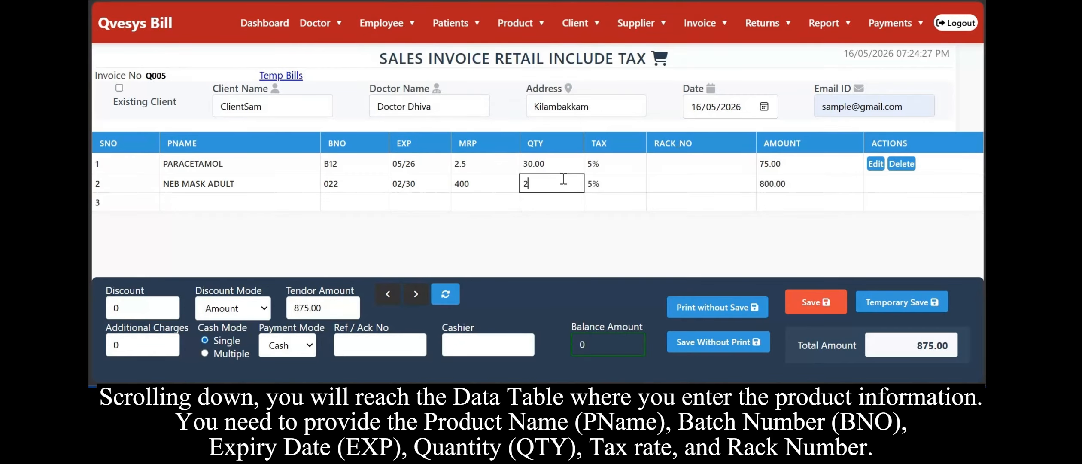
key("Return")
left_click(683, 80)
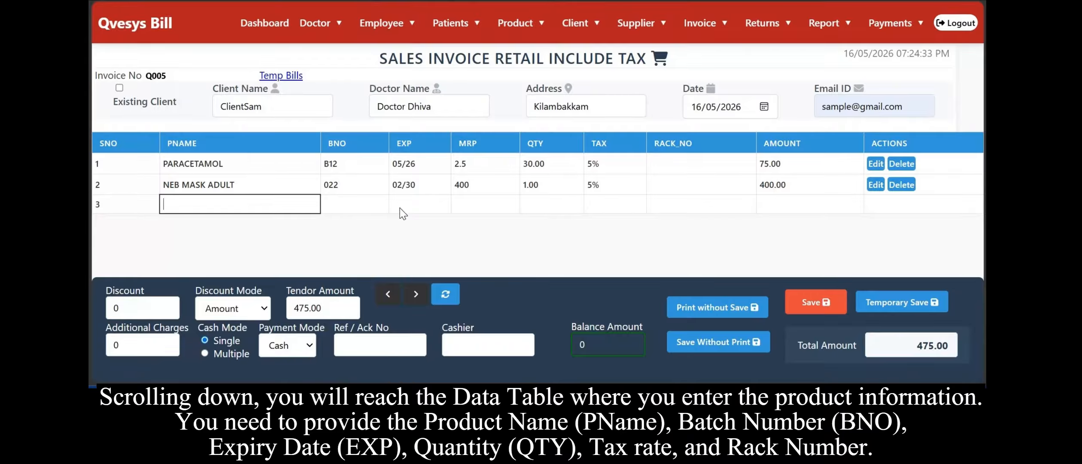
type("GD")
key("BackSpace")
key("BackSpace")
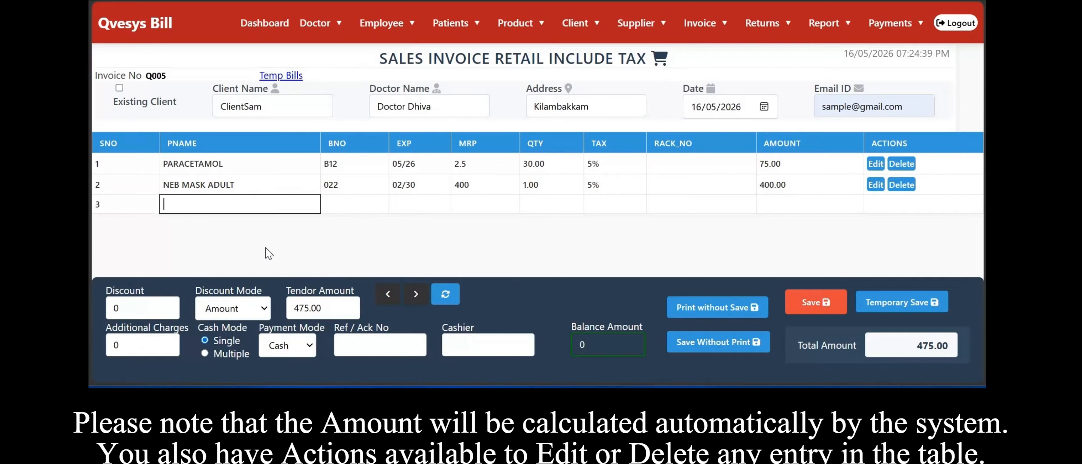
type("GDD")
key("BackSpace")
key("BackSpace")
key("BackSpace")
type("G")
key("BackSpace")
type("FD")
key("BackSpace")
key("BackSpace")
Add AMLOKIND 5MG batch 040- as the third sales item with a quantity of 30.
type("k")
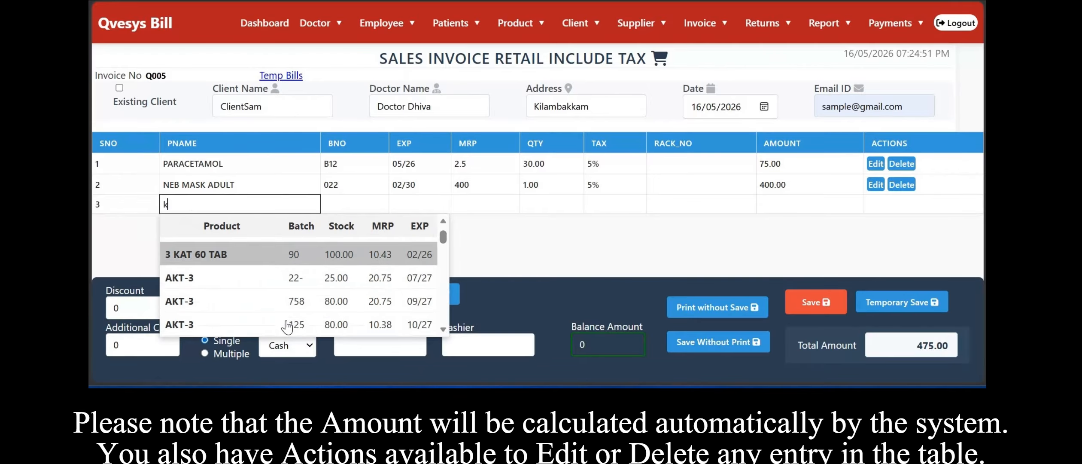
scroll(287, 327, "down", 5)
scroll(233, 300, "down", 1)
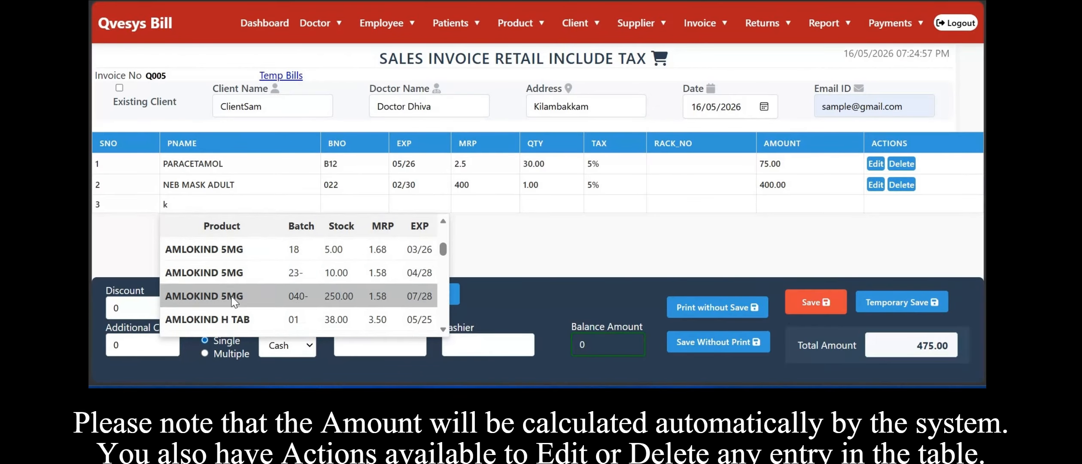
left_click(232, 297)
type("10")
key("BackSpace")
key("BackSpace")
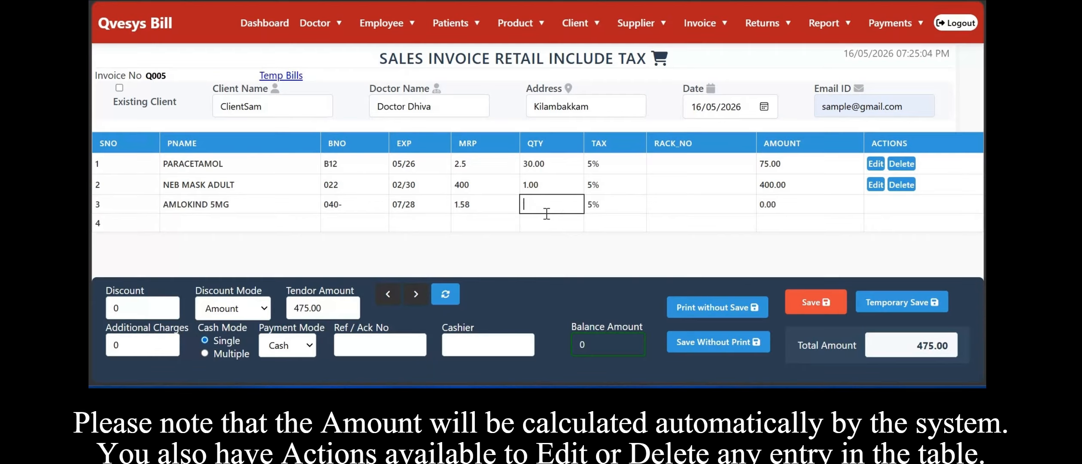
type("30")
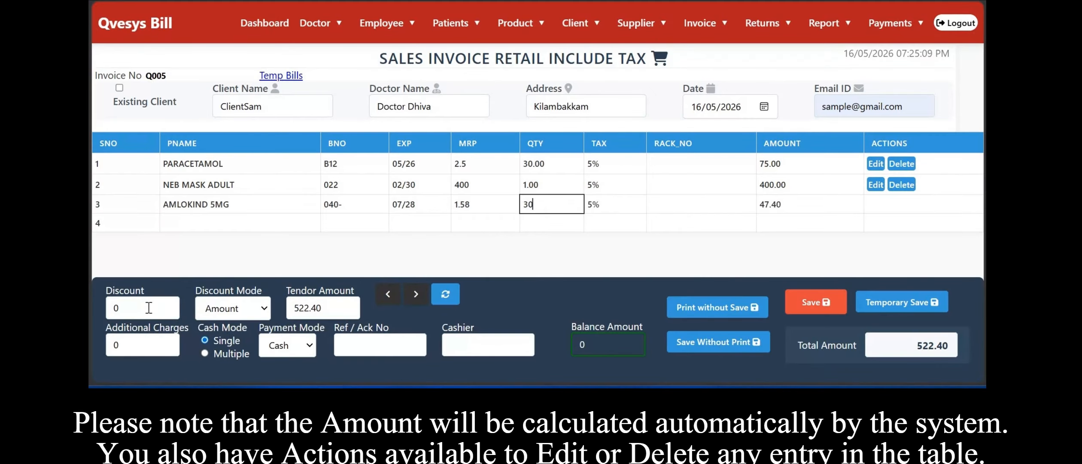
Apply a 10% discount using the Percentage discount mode.
left_click(149, 308)
left_click(243, 313)
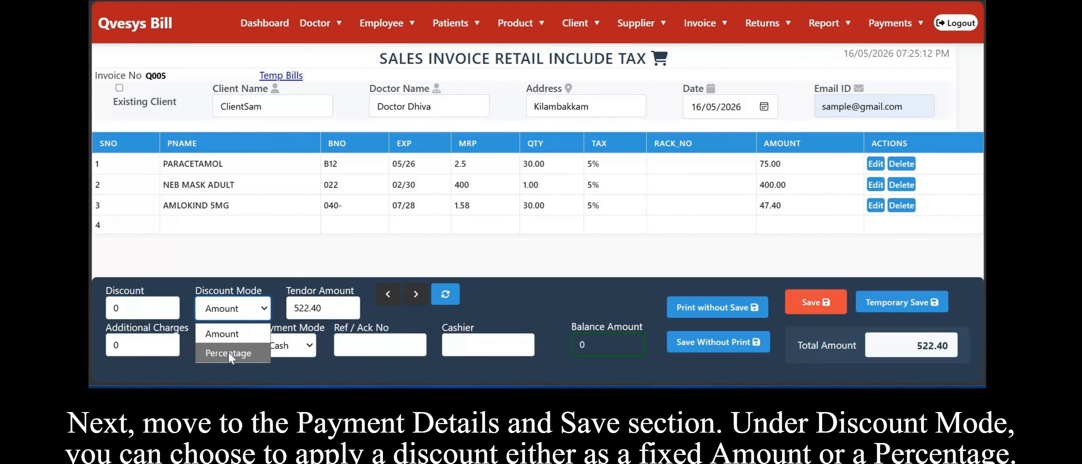
left_click(225, 350)
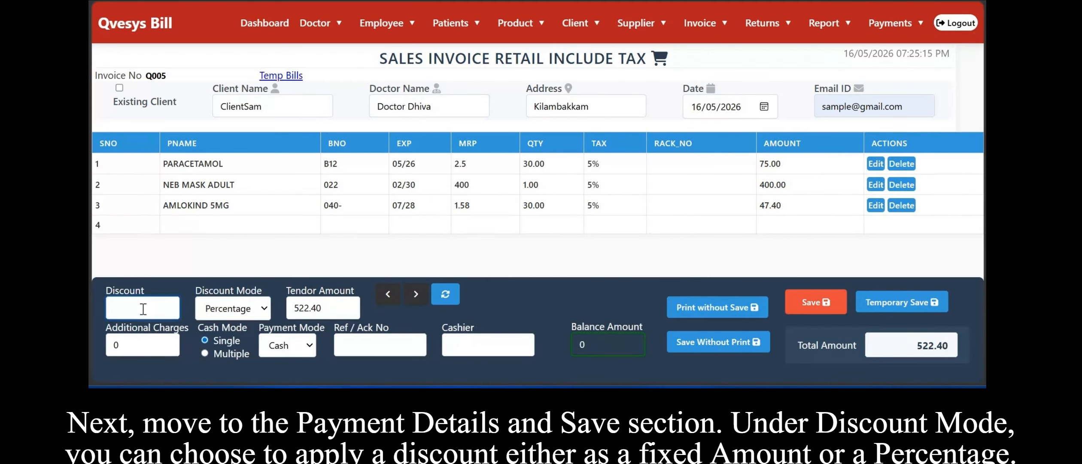
type("10%")
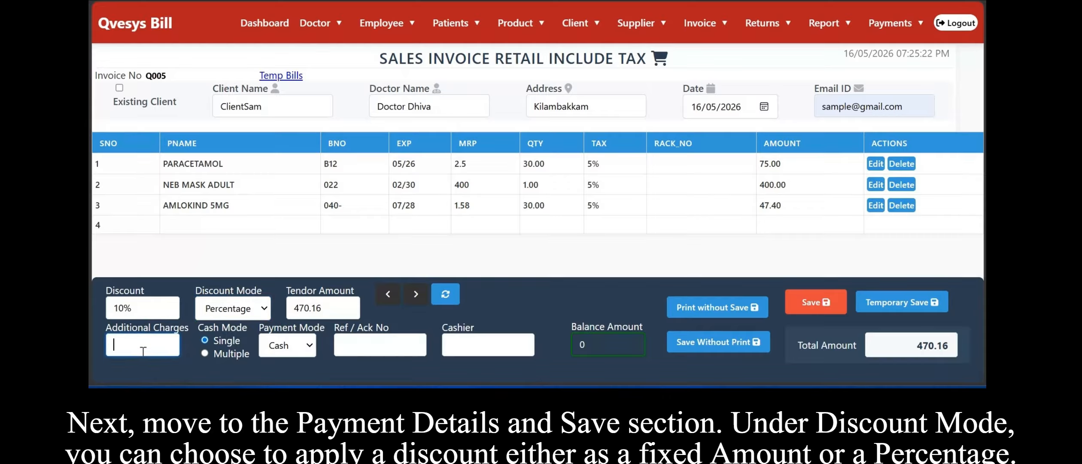
Set the additional charges to 50.
type("30")
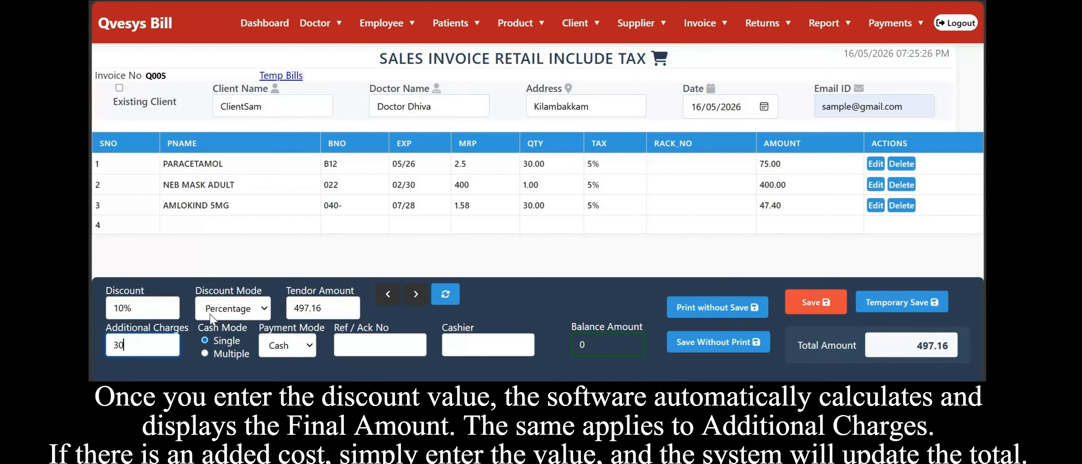
key("BackSpace")
key("BackSpace")
type("40")
key("BackSpace")
key("BackSpace")
type("33")
key("BackSpace")
key("BackSpace")
type("3")
key("BackSpace")
type("5")
key("BackSpace")
type("50")
Switch to Multiple cash mode and submit the split payment with 515.16 by UPI and a cash amount.
left_click(297, 346)
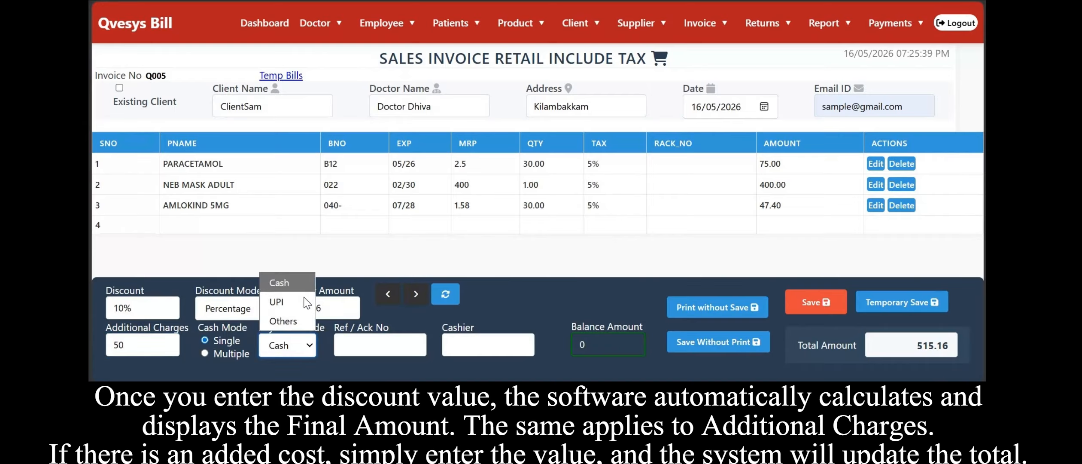
left_click(221, 352)
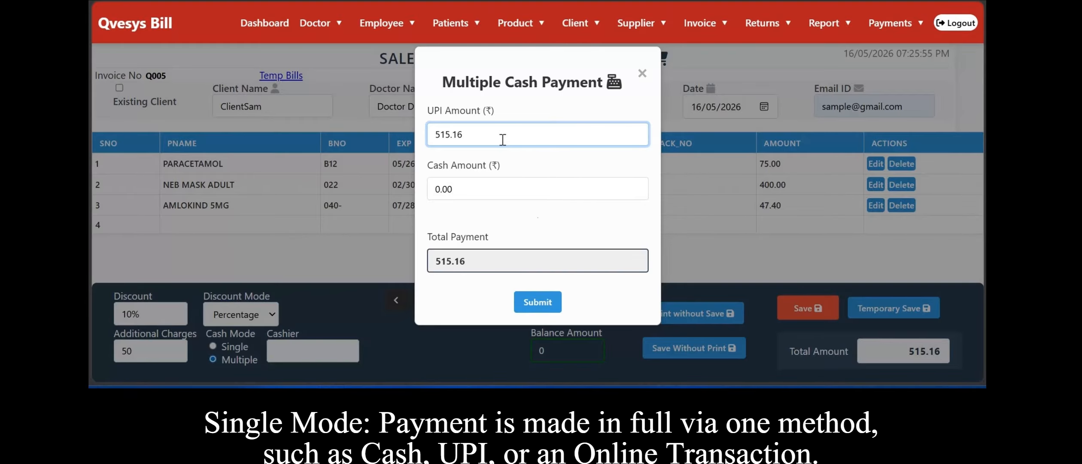
left_click(517, 181)
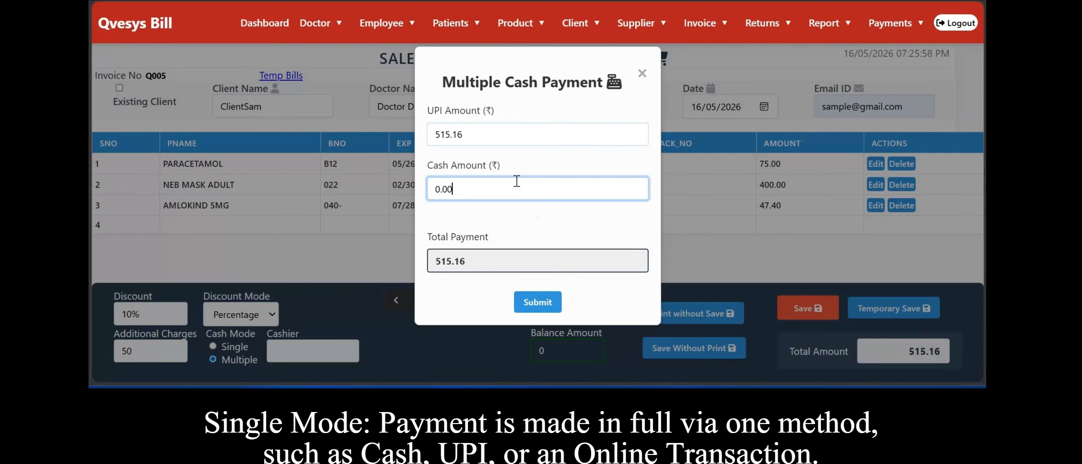
key("BackSpace")
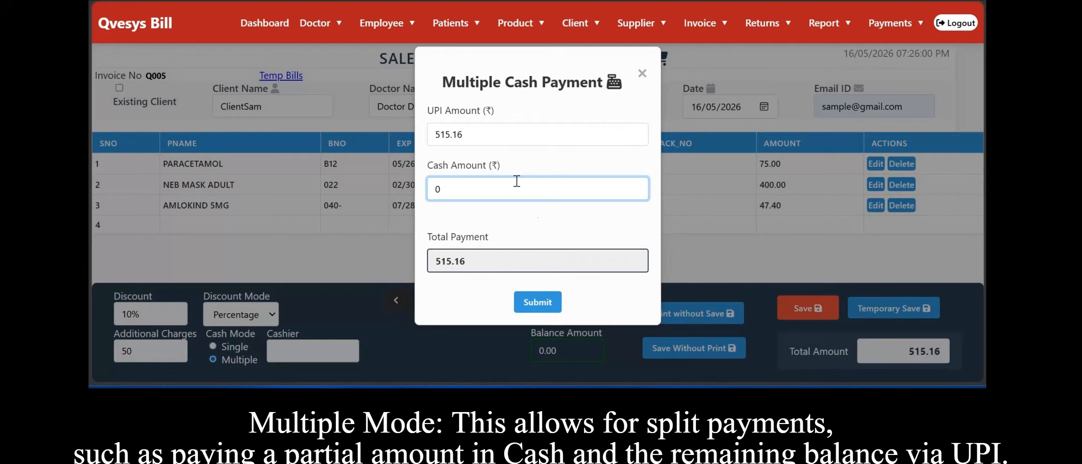
type("515.160")
key("BackSpace")
key("BackSpace")
key("BackSpace")
key("BackSpace")
key("BackSpace")
key("BackSpace")
type("500")
left_click(540, 301)
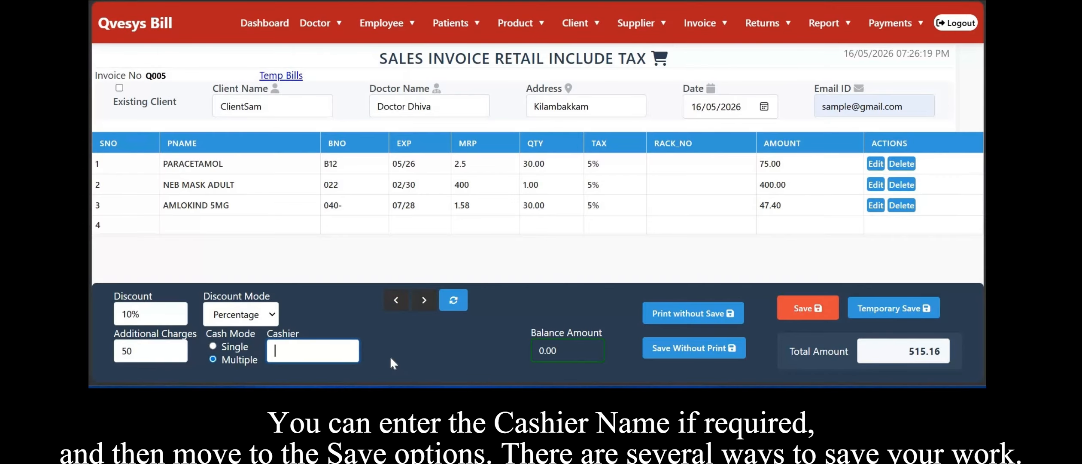
Enter Cashier as the cashier name and temporarily save the bill.
type("Cas")
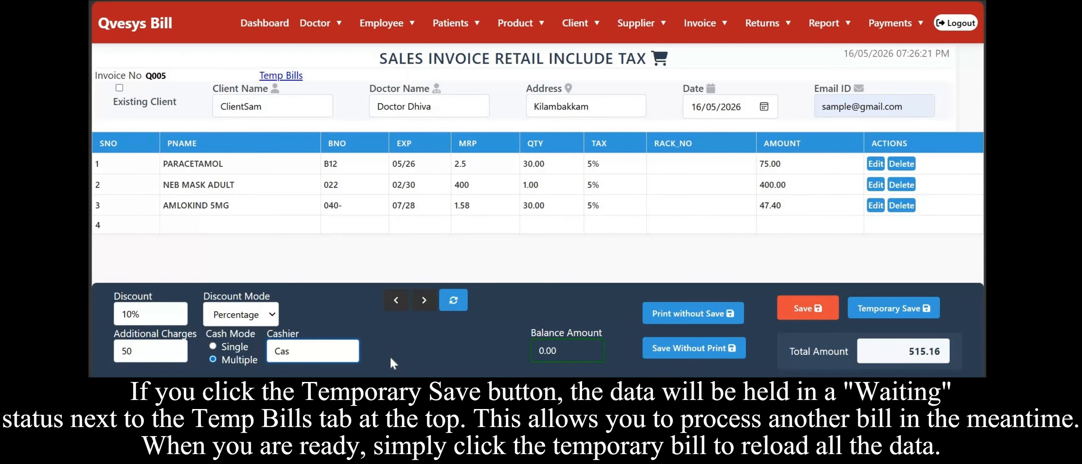
type("hier")
key("Tab")
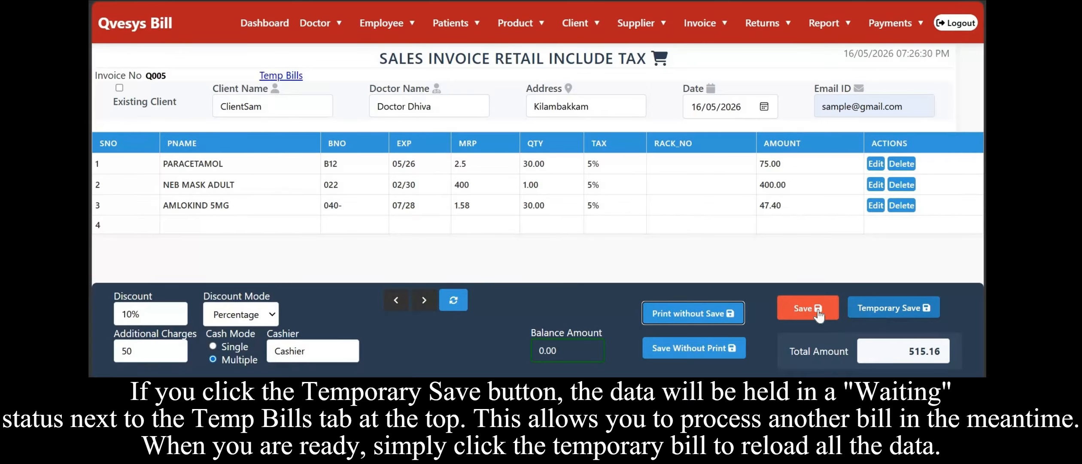
left_click(864, 309)
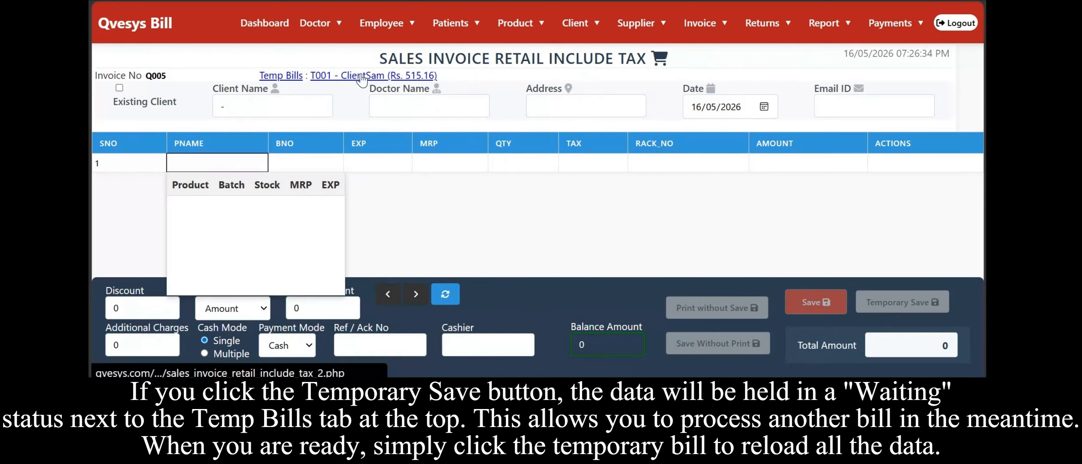
Reload temporary bill T001, save it, and close the generated bill preview.
left_click(355, 76)
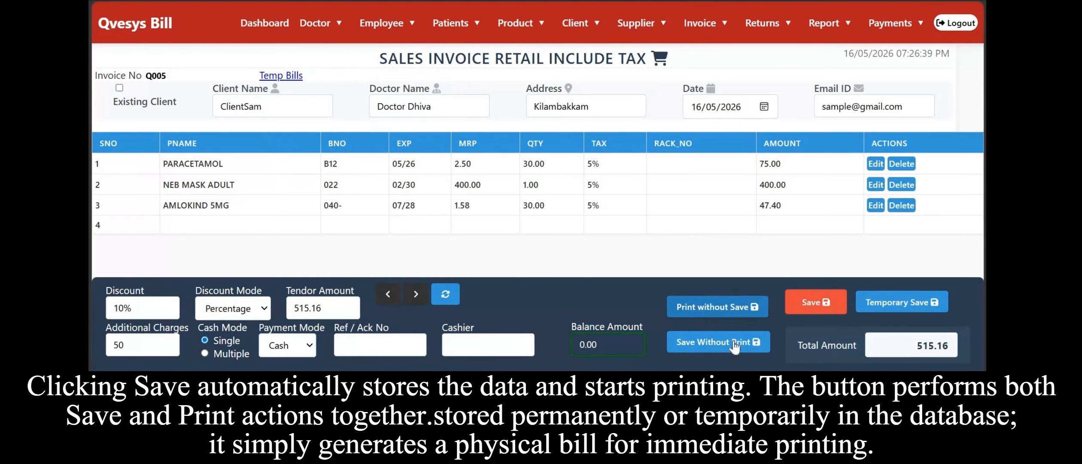
left_click(807, 305)
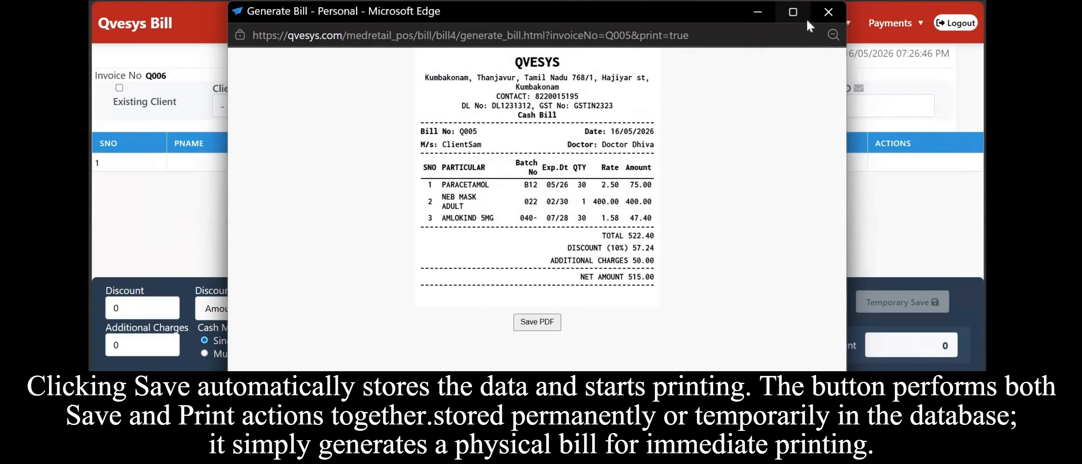
left_click(828, 12)
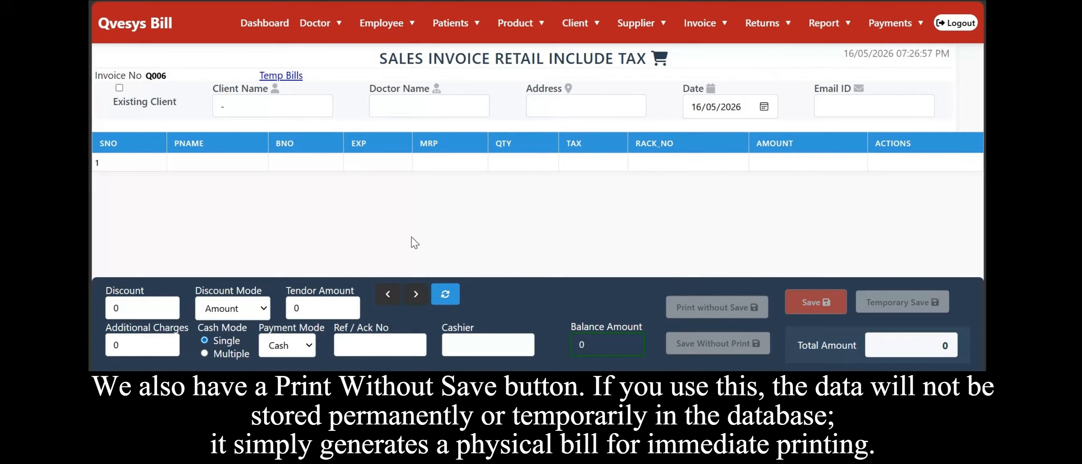
Mark the new invoice for an existing client and pick the client's and doctor's names from suggestions.
left_click(119, 87)
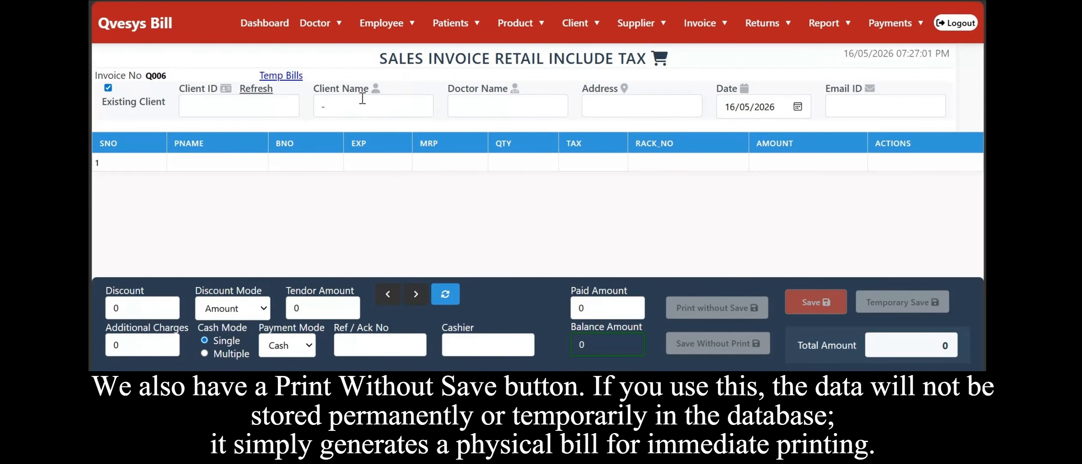
left_click(362, 106)
type("clie")
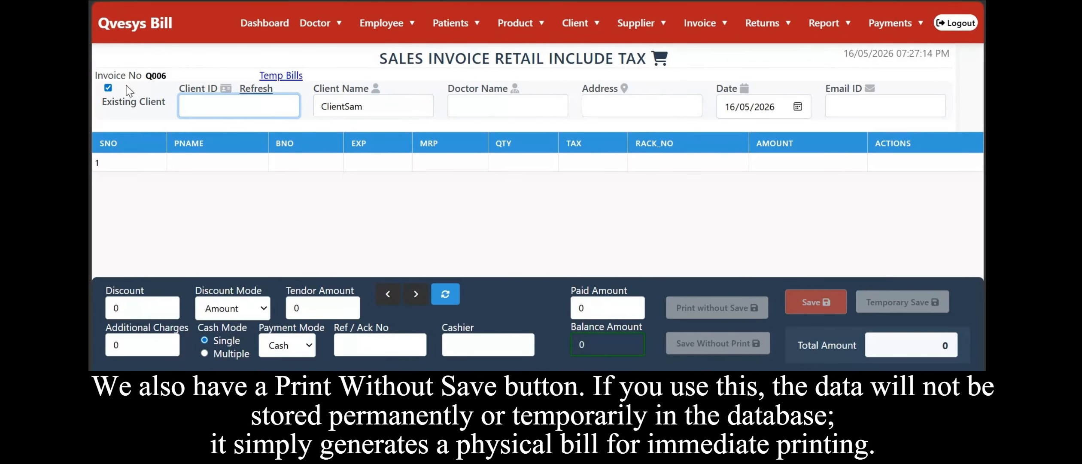
left_click(515, 112)
type("Doctor Dhiva")
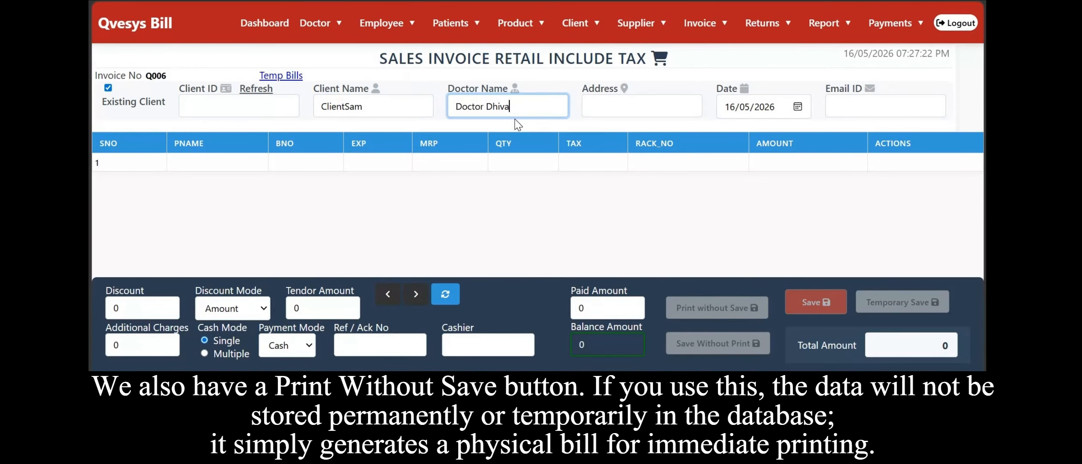
Fill in Kilammbakkam as the address and the client's e-mail from saved suggestions.
left_click(641, 106)
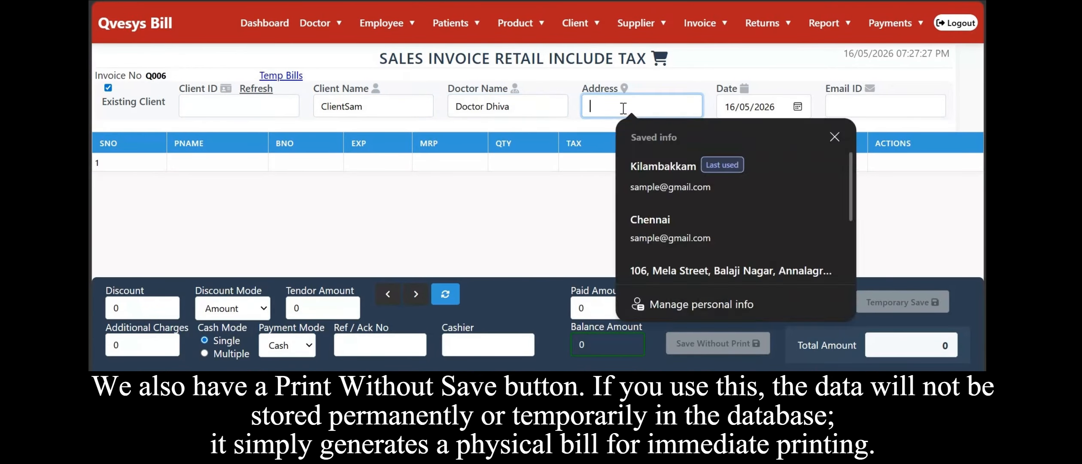
left_click(644, 161)
key("Tab")
left_click(885, 106)
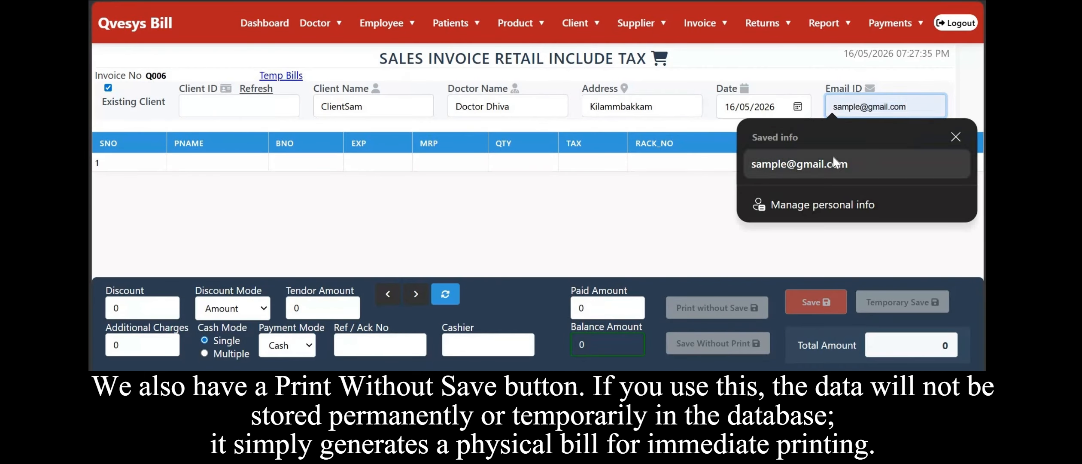
left_click(855, 162)
Add RASHFREE CREAM batch 003 with a quantity of 6 and dismiss the stock-limit alert.
left_click(196, 164)
type("ra")
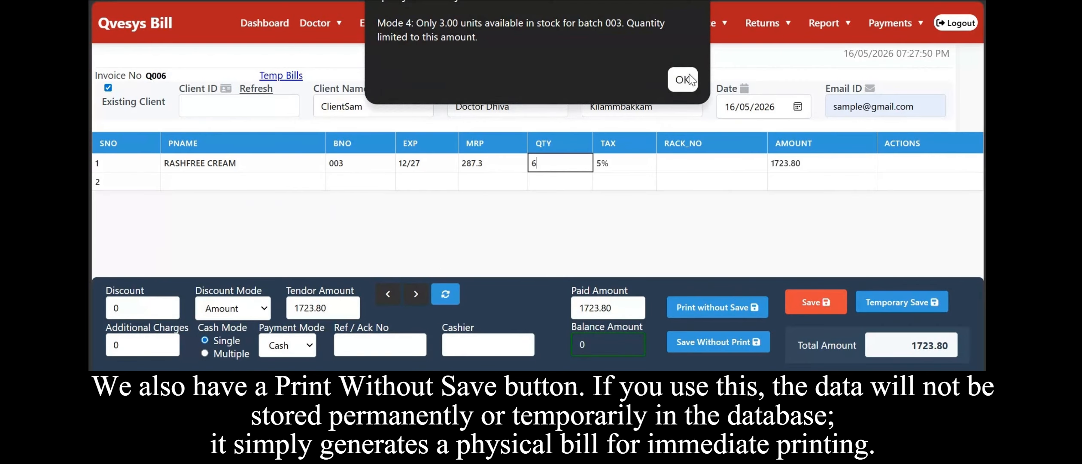
key("Return")
Apply a 61.90 discount with UPI payment mode and print the bill without saving.
left_click(165, 308)
type("61.9")
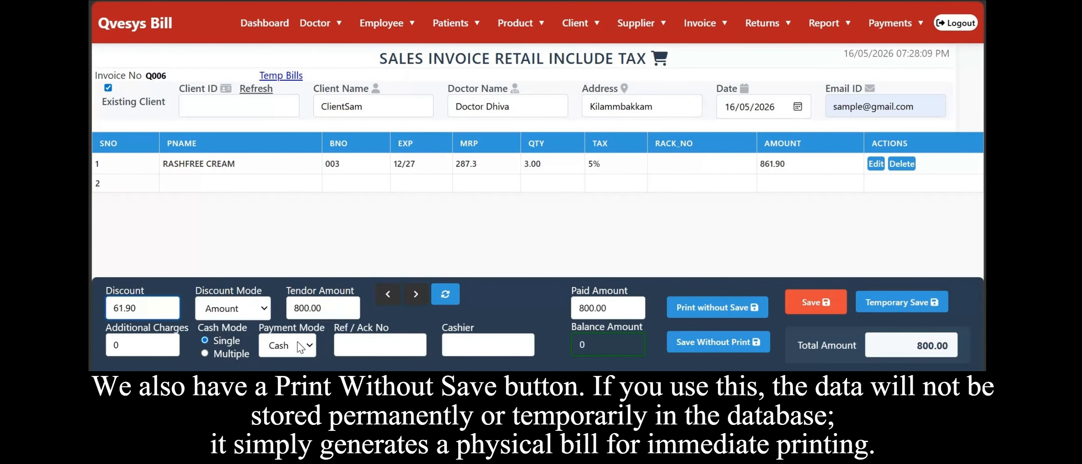
left_click(301, 347)
left_click(284, 301)
left_click(717, 307)
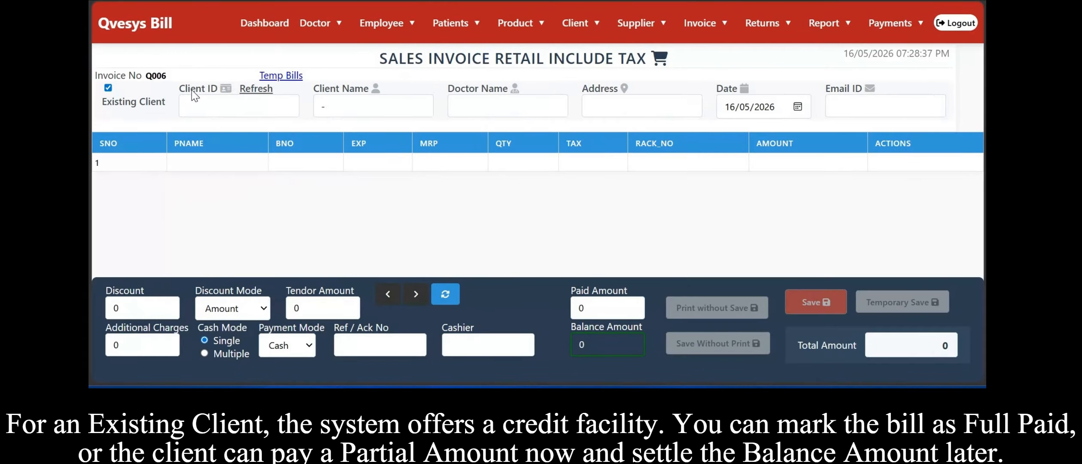
Pick the existing client's name and the doctor's name for the new invoice from the suggestions.
left_click(377, 100)
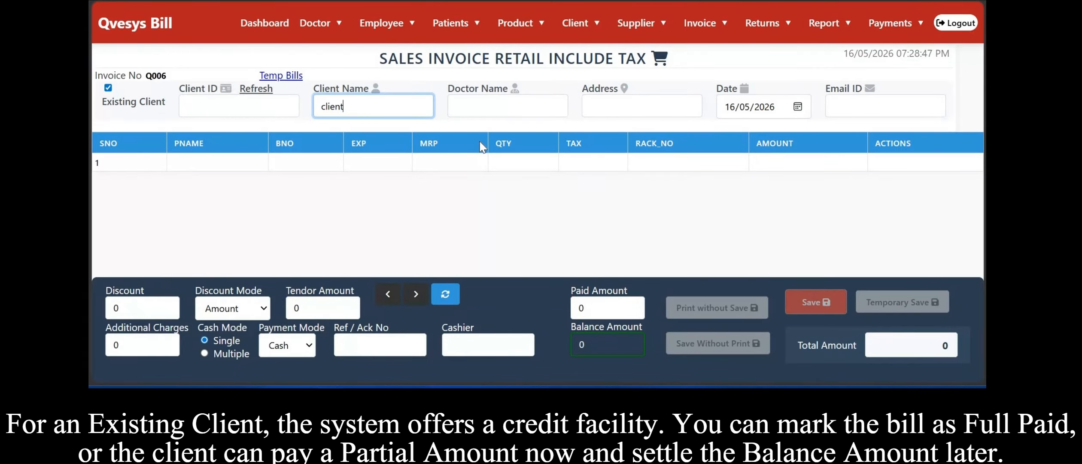
key("shift+Tab")
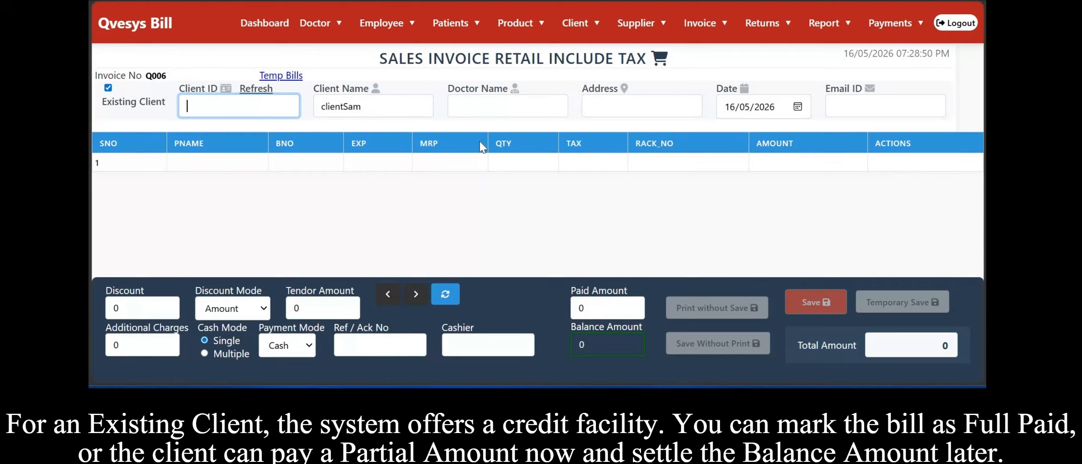
left_click(532, 103)
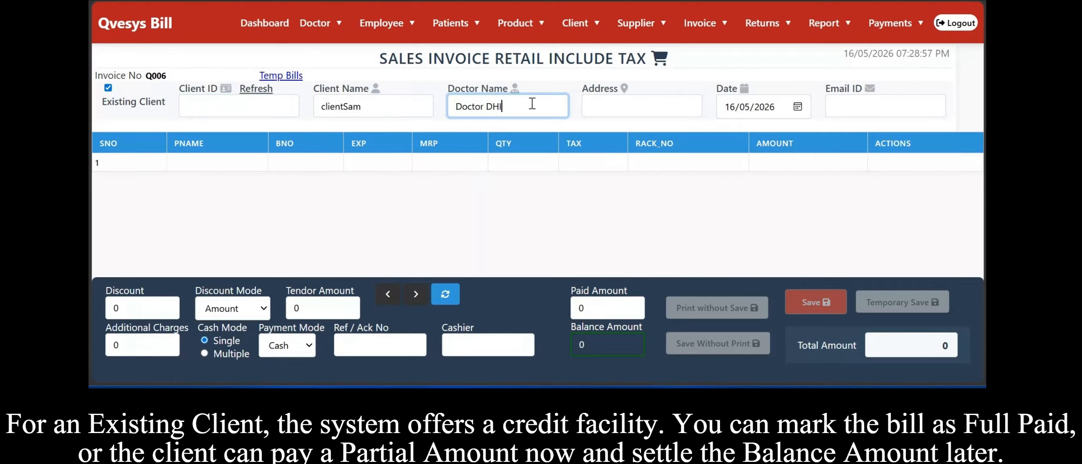
Fill in Kilammbakkam as the address and the client's e-mail from the saved suggestions.
left_click(623, 106)
left_click(672, 155)
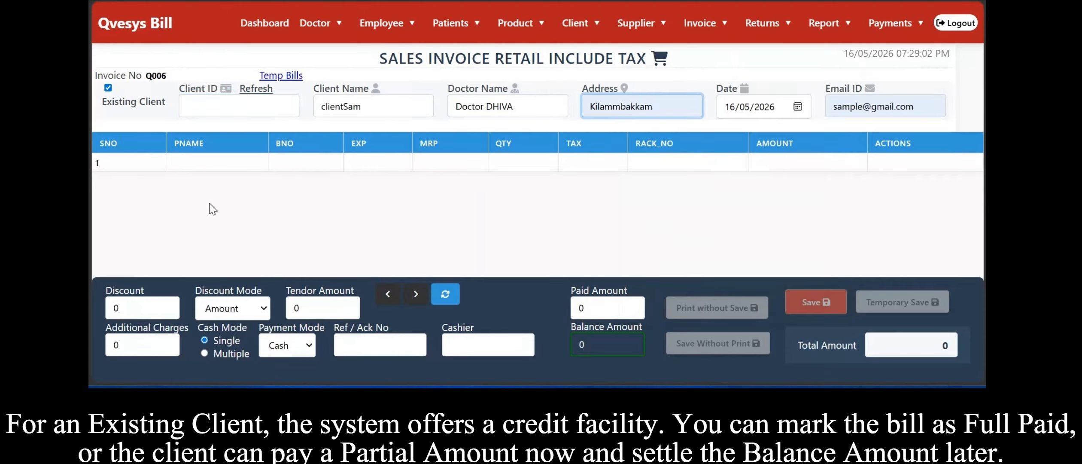
Add PARACETAMOL batch PD8627 to the invoice with a quantity of 60.
left_click(220, 158)
type("paraceta")
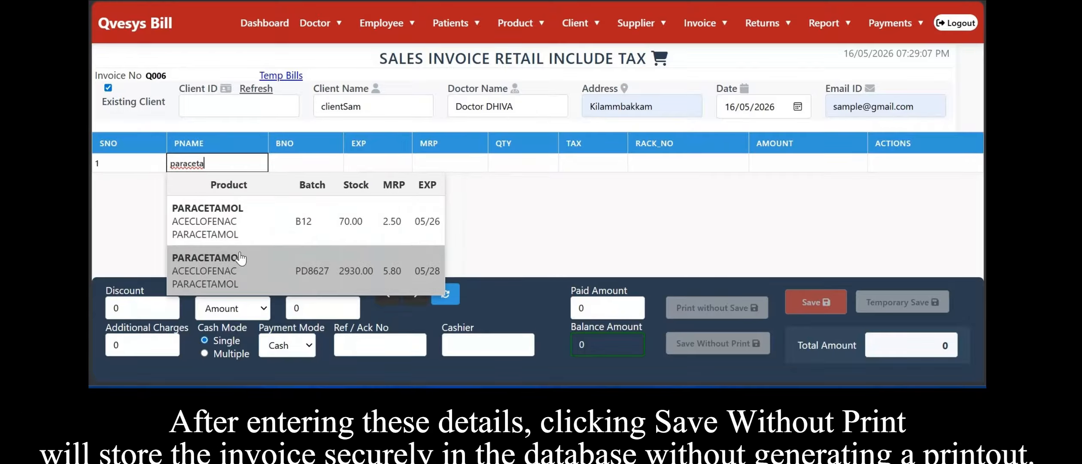
left_click(297, 275)
key("BackSpace")
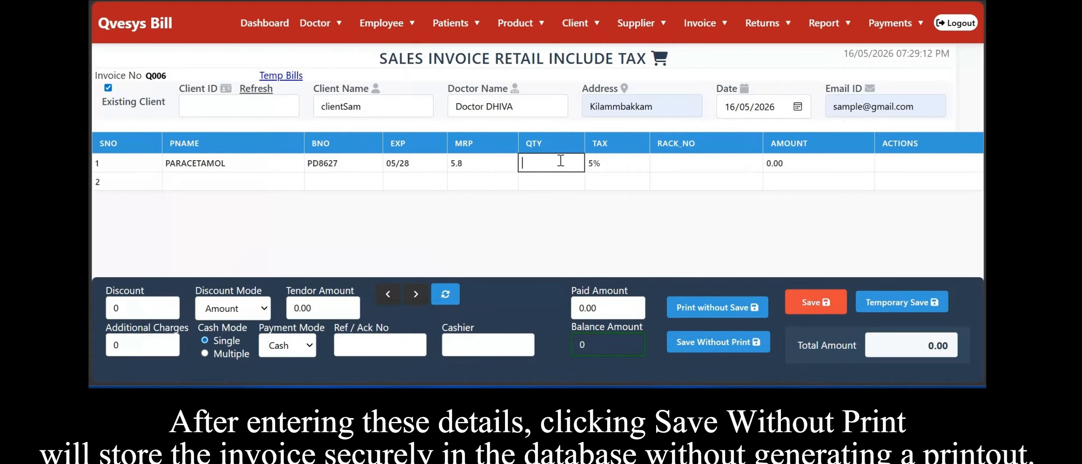
type("60")
Apply a 48 discount and save the invoice without printing.
left_click(175, 312)
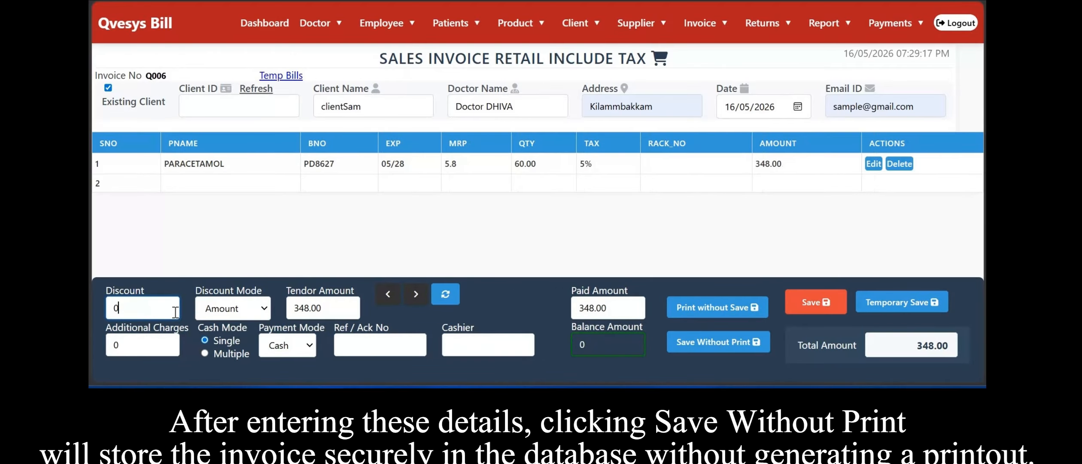
type("48")
key("BackSpace")
key("BackSpace")
key("BackSpace")
left_click(735, 343)
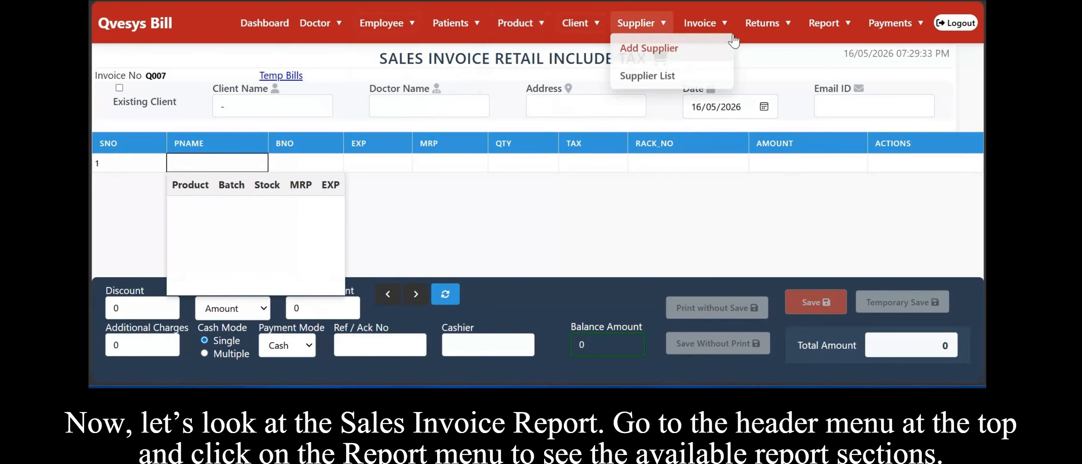
Open the Sales Invoice Report.
mouse_move(708, 26)
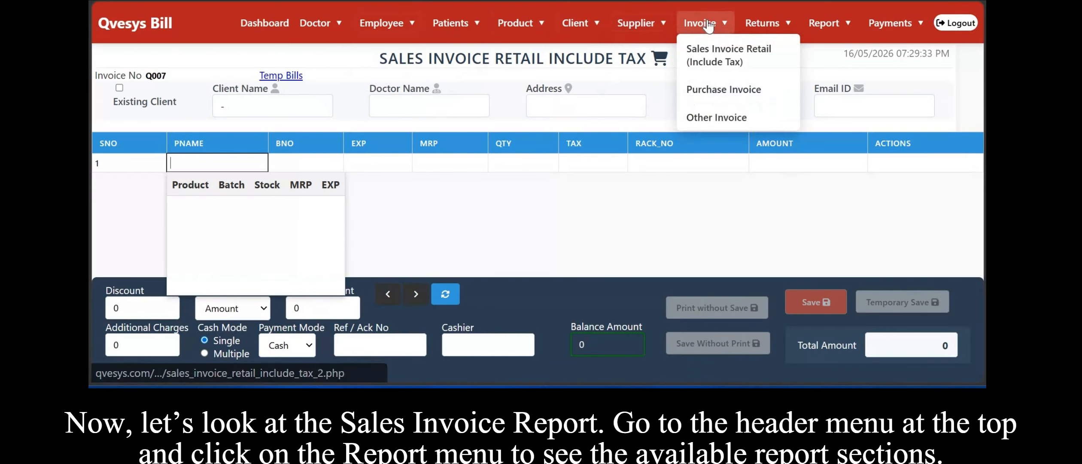
left_click(715, 64)
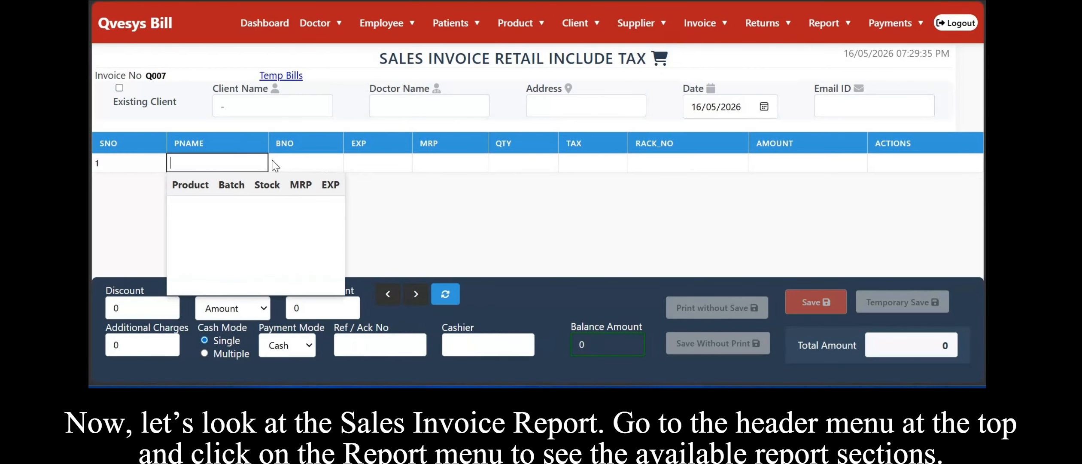
mouse_move(704, 24)
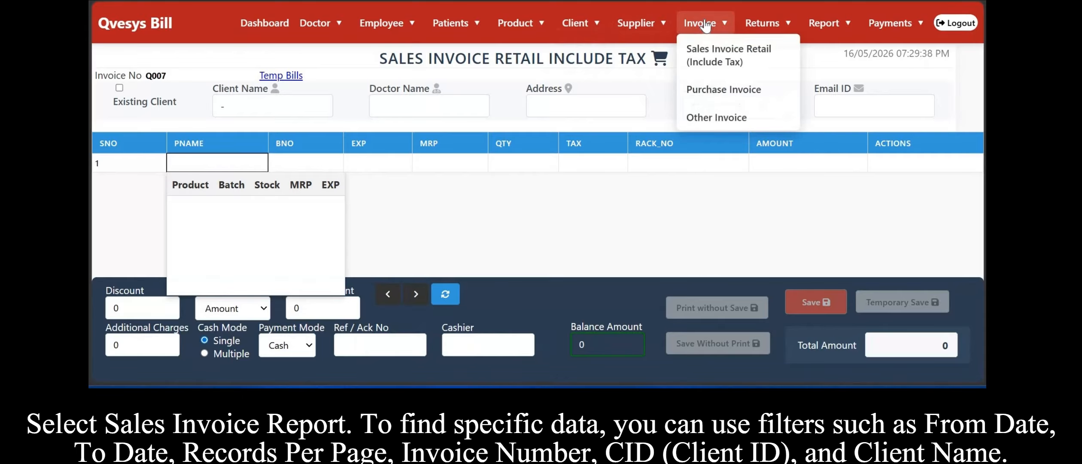
mouse_move(827, 25)
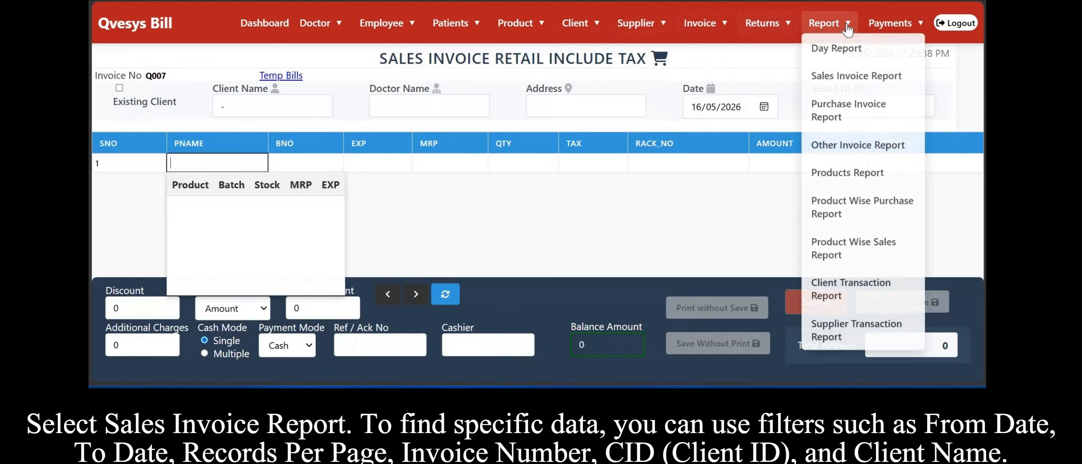
left_click(854, 76)
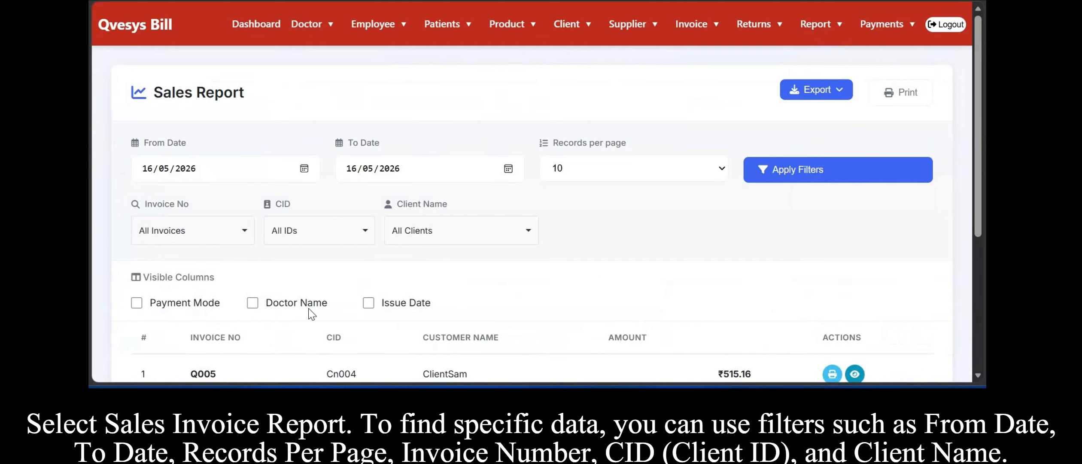
Apply the sales report filters for the current date range.
scroll(323, 218, "down", 2)
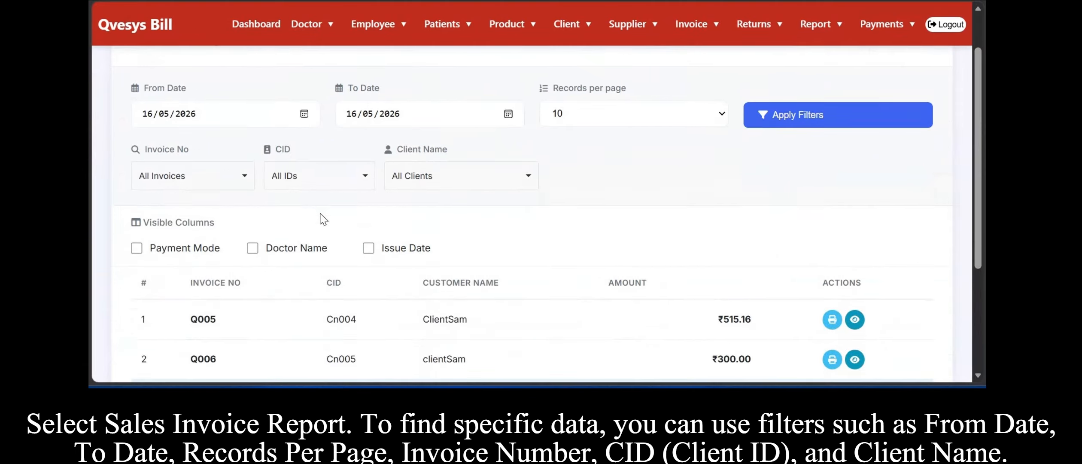
scroll(257, 202, "up", 2)
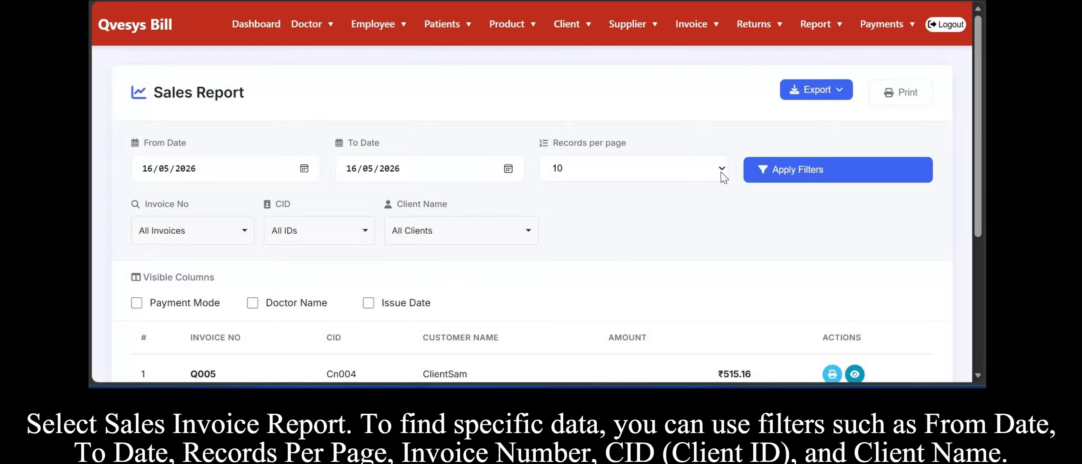
left_click(771, 180)
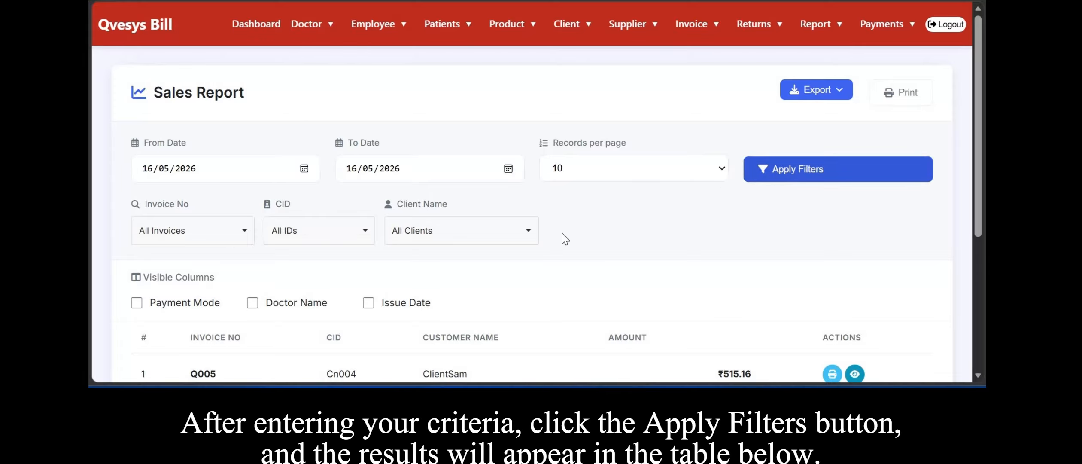
Review the listed invoices, customer names and totals in the sales report.
scroll(565, 238, "down", 3)
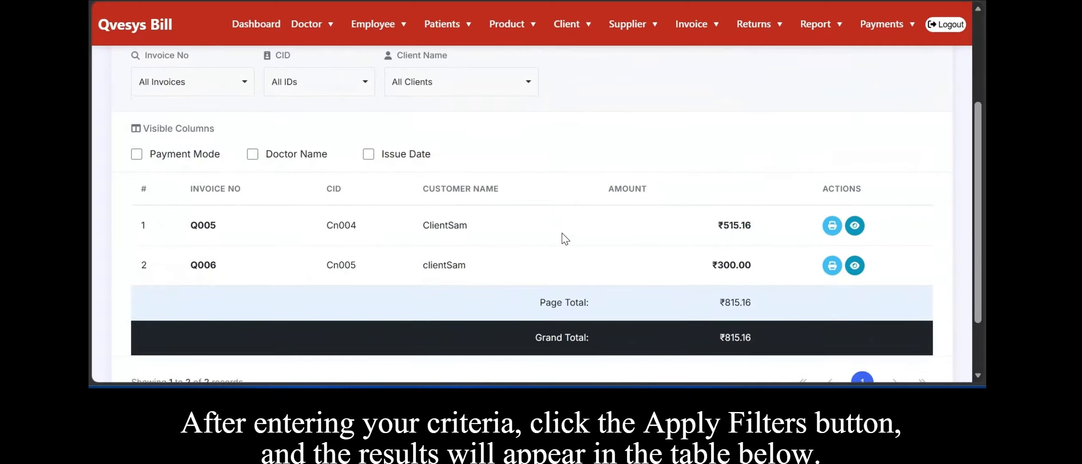
scroll(565, 238, "down", 1)
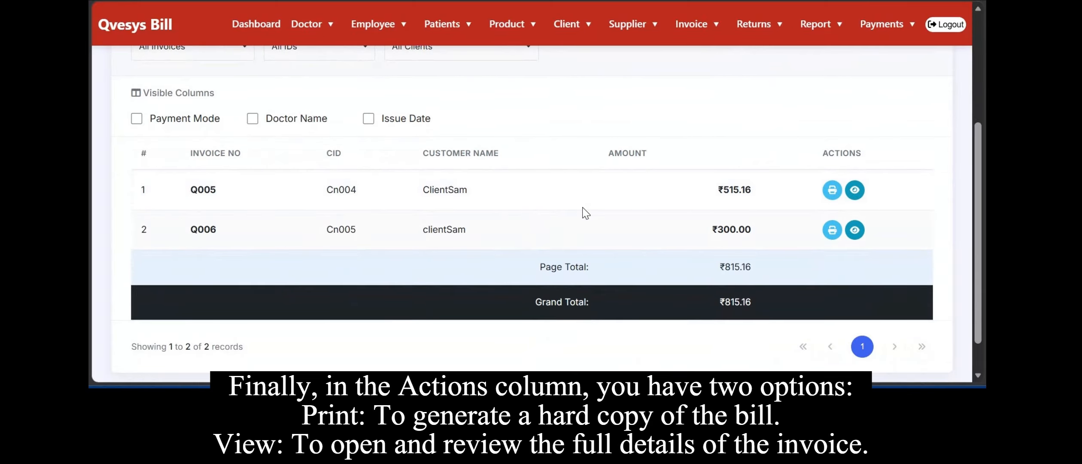
scroll(585, 212, "down", 1)
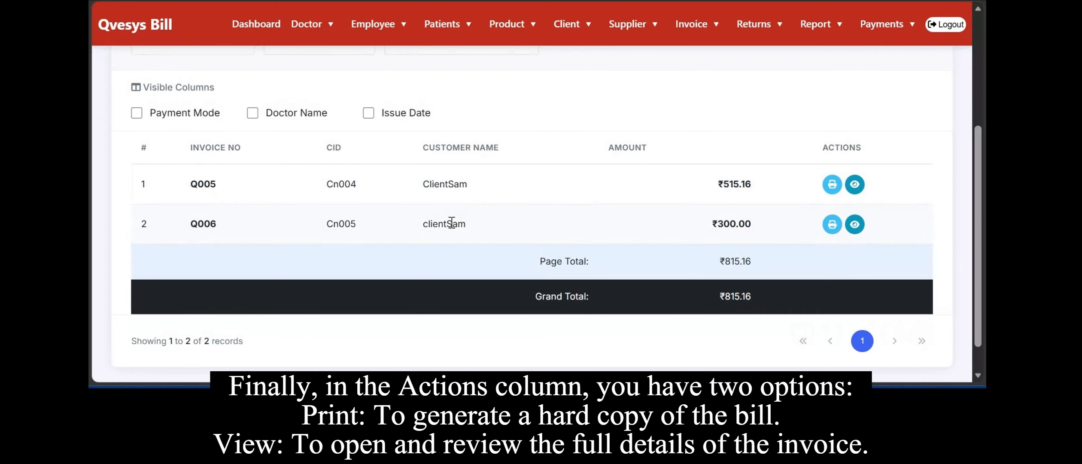
left_click_drag(471, 228, 412, 211)
left_click(537, 193)
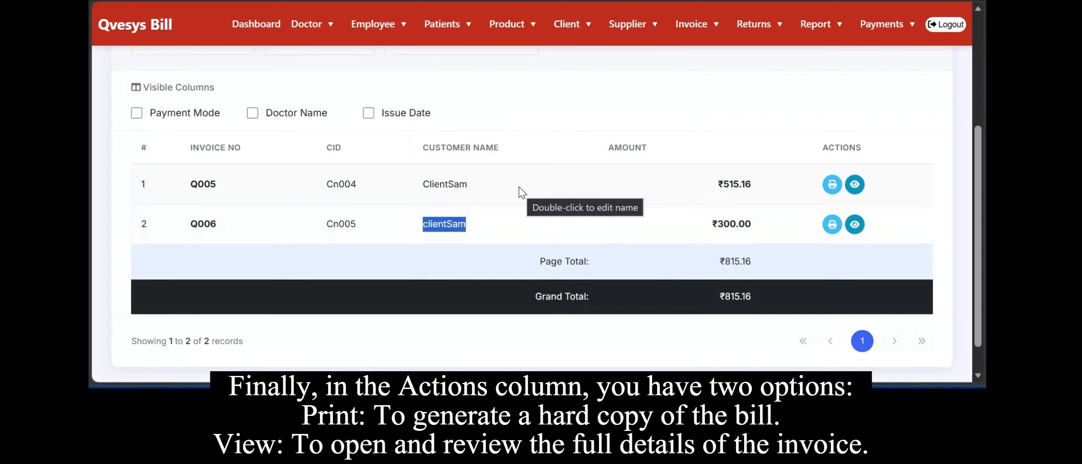
left_click_drag(519, 186, 416, 186)
left_click(346, 222)
scroll(576, 249, "down", 1)
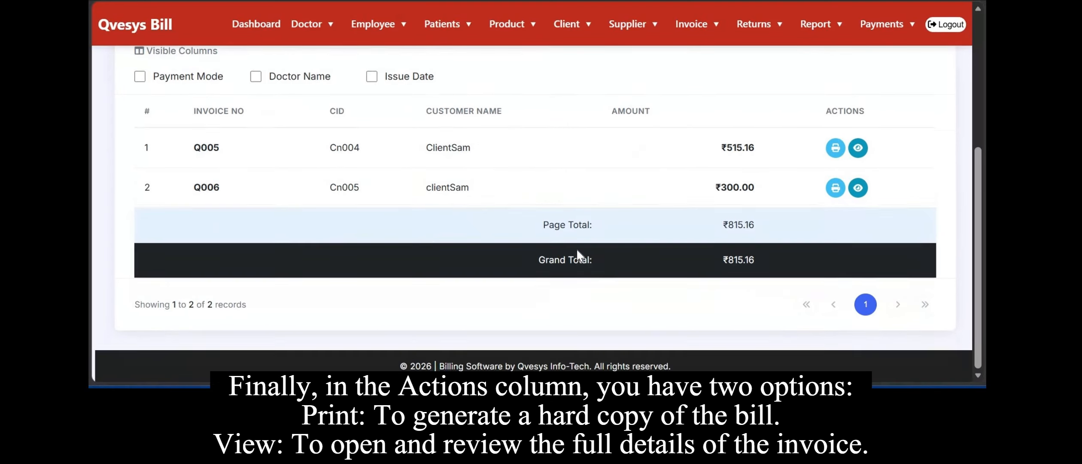
scroll(577, 250, "up", 5)
scroll(446, 244, "down", 5)
scroll(449, 249, "down", 1)
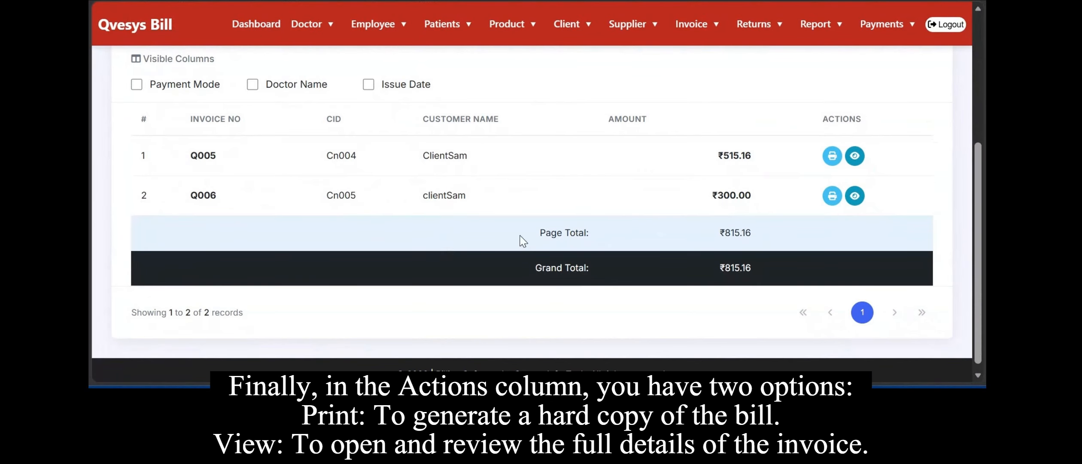
View the bill details of invoice Q006 and close them.
left_click(855, 195)
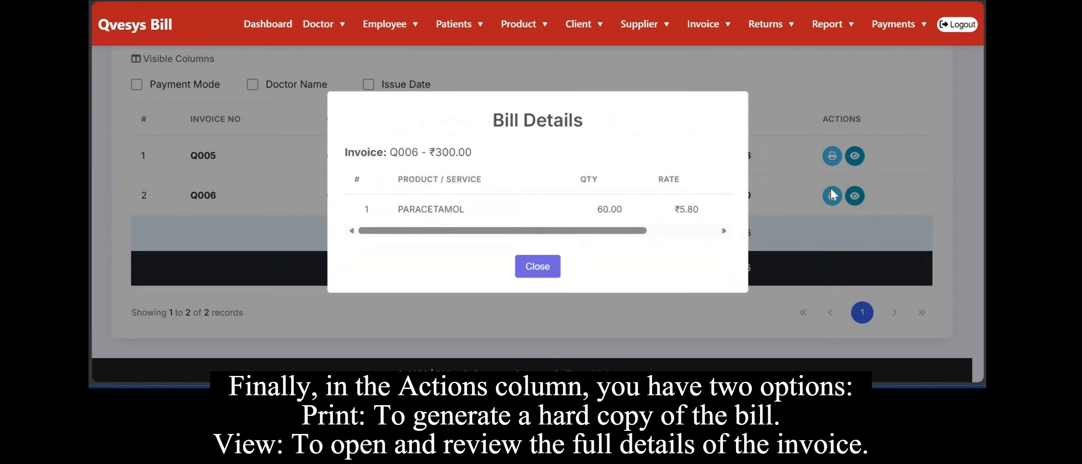
scroll(591, 210, "right", 3)
left_click(535, 268)
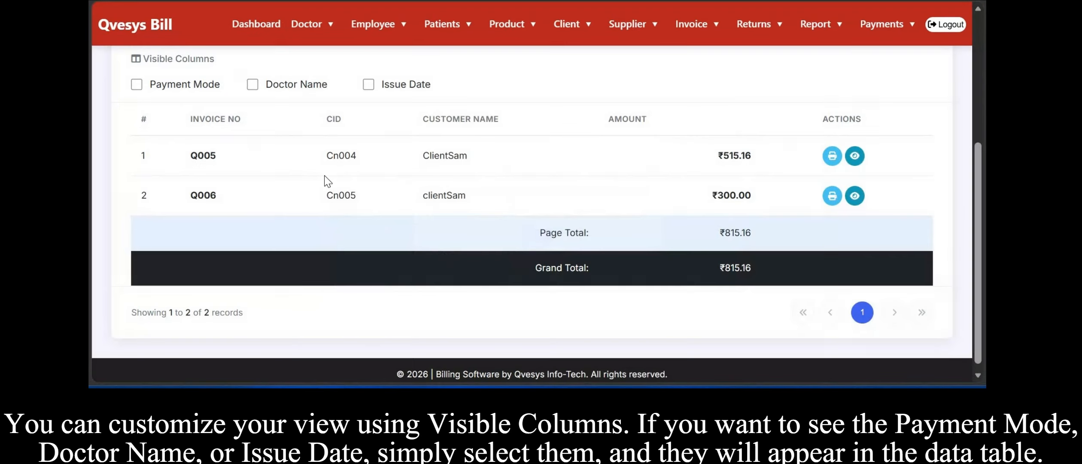
Show the Payment Mode, Doctor Name and Issue Date columns in the report table.
left_click(158, 87)
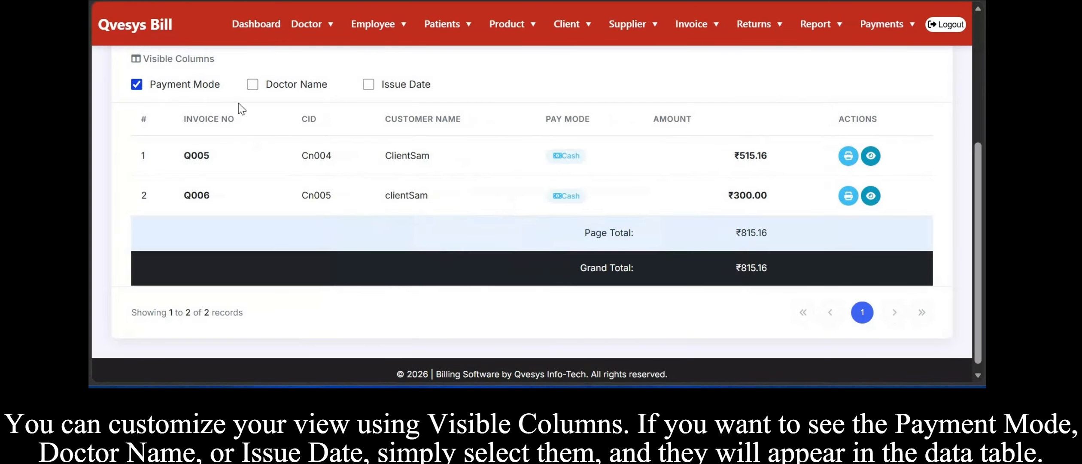
left_click(313, 91)
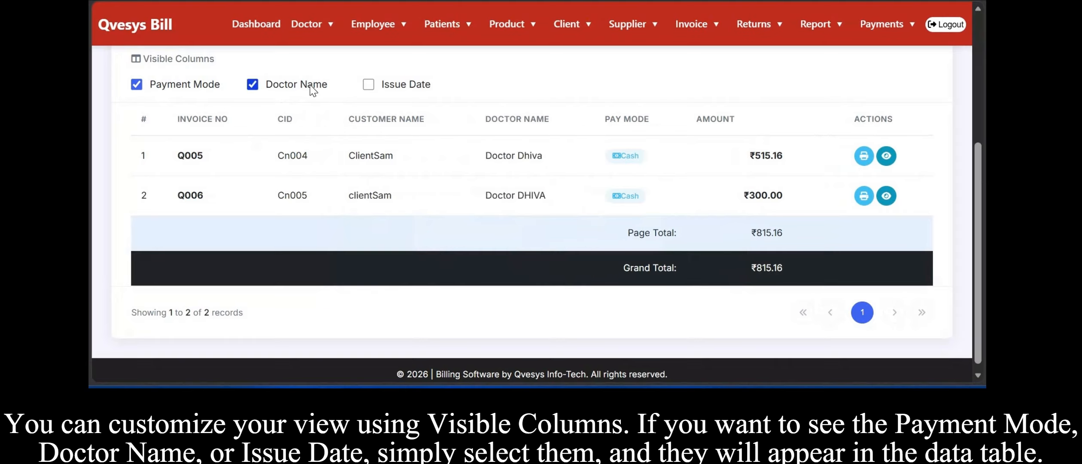
left_click(396, 89)
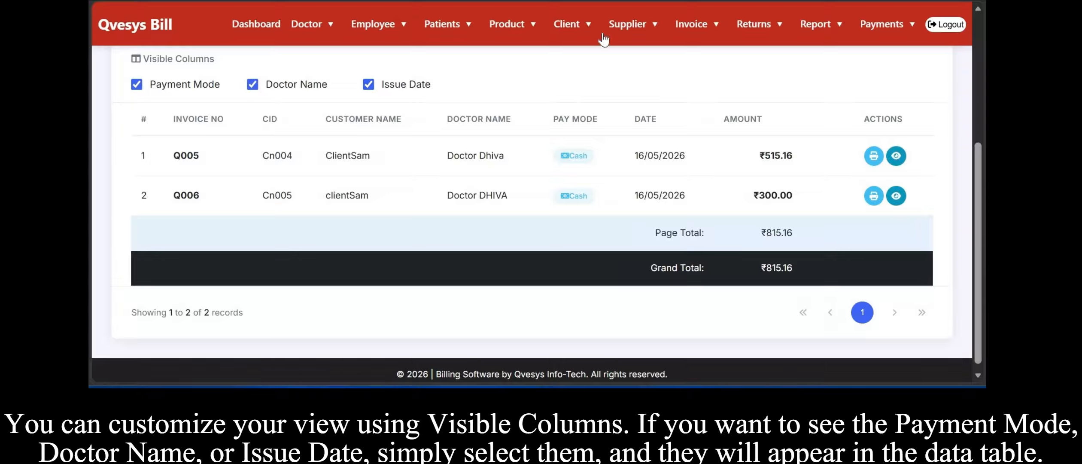
scroll(508, 90, "up", 3)
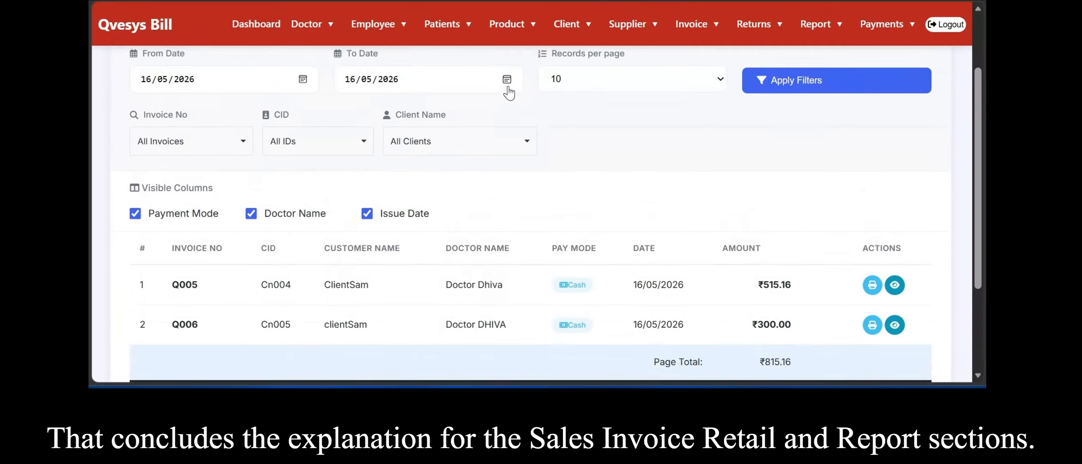
scroll(348, 219, "up", 2)
scroll(320, 225, "down", 4)
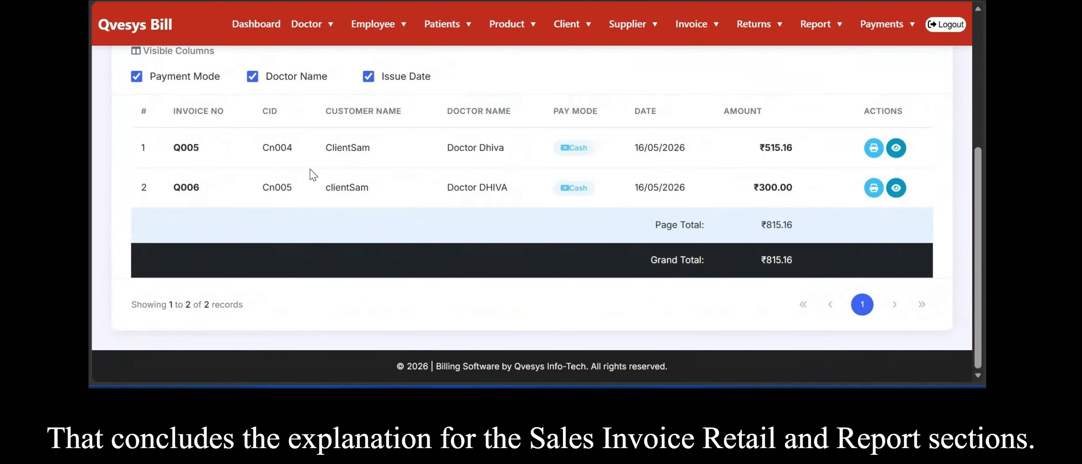
scroll(438, 146, "up", 5)
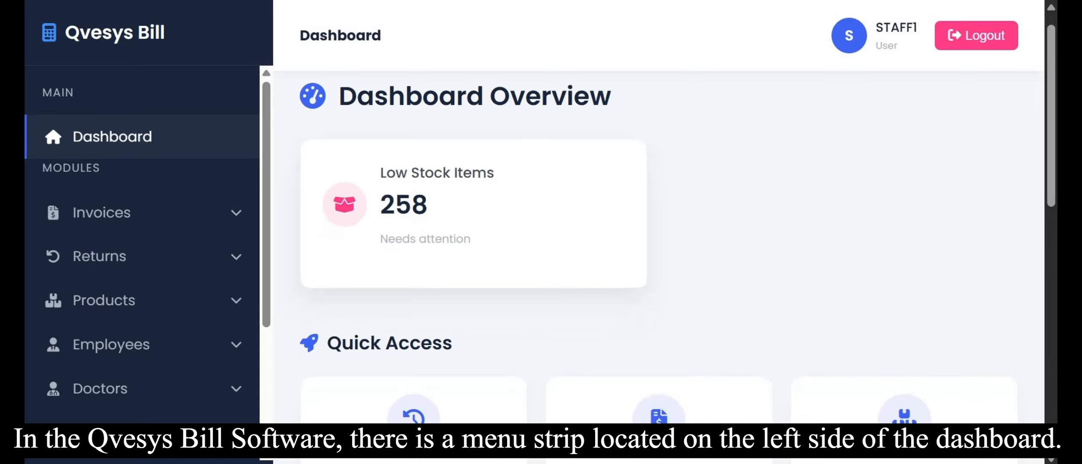
Expand the Reports section of the dashboard's side menu.
scroll(649, 243, "down", 10)
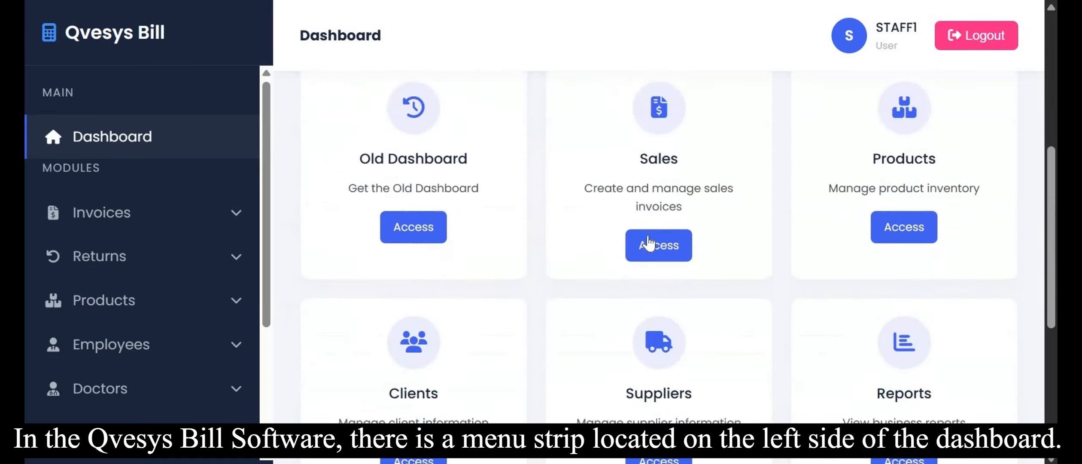
scroll(648, 243, "up", 10)
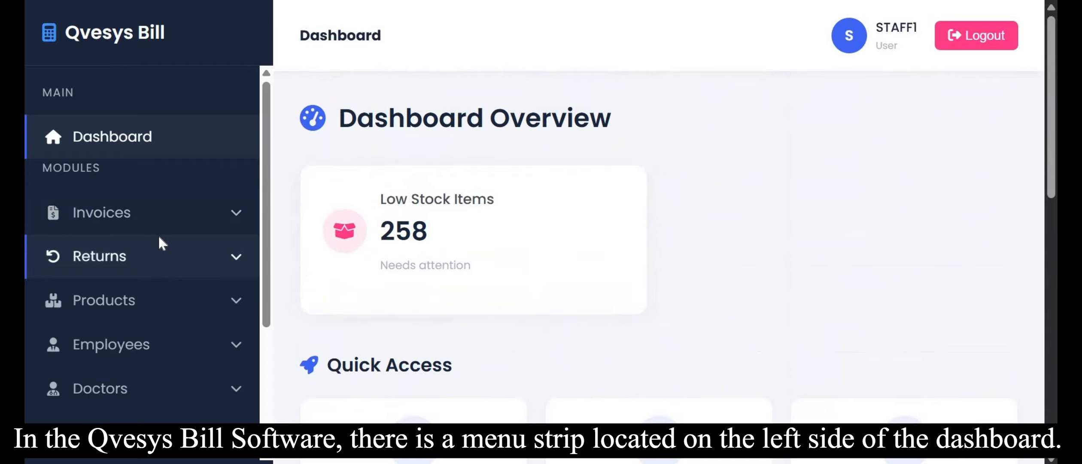
scroll(158, 234, "down", 4)
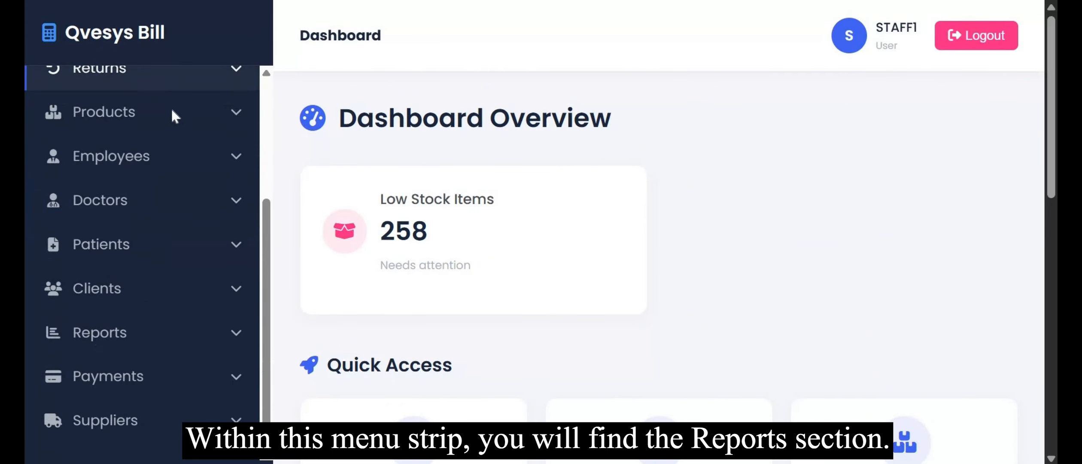
left_click(181, 335)
scroll(181, 338, "down", 7)
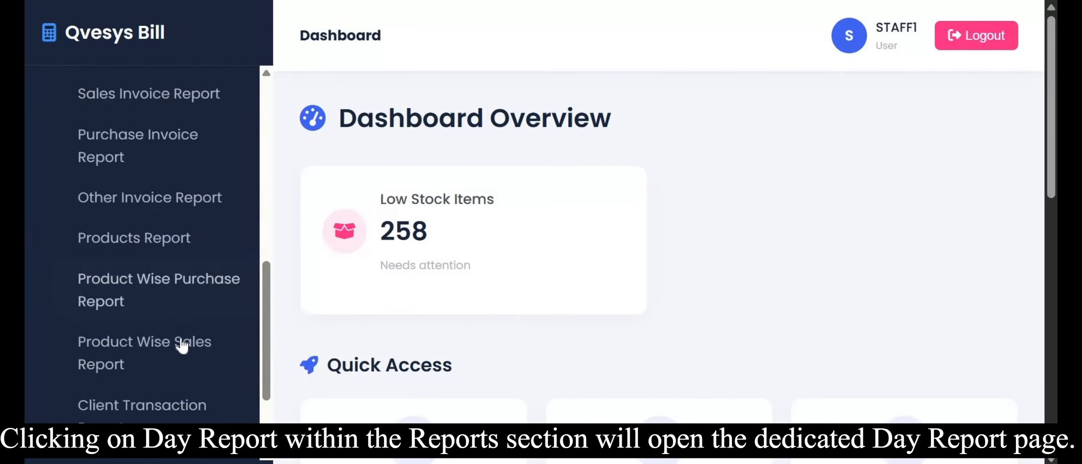
Open the Day Report page from the Reports section of the side menu.
scroll(179, 343, "down", 3)
scroll(189, 322, "up", 5)
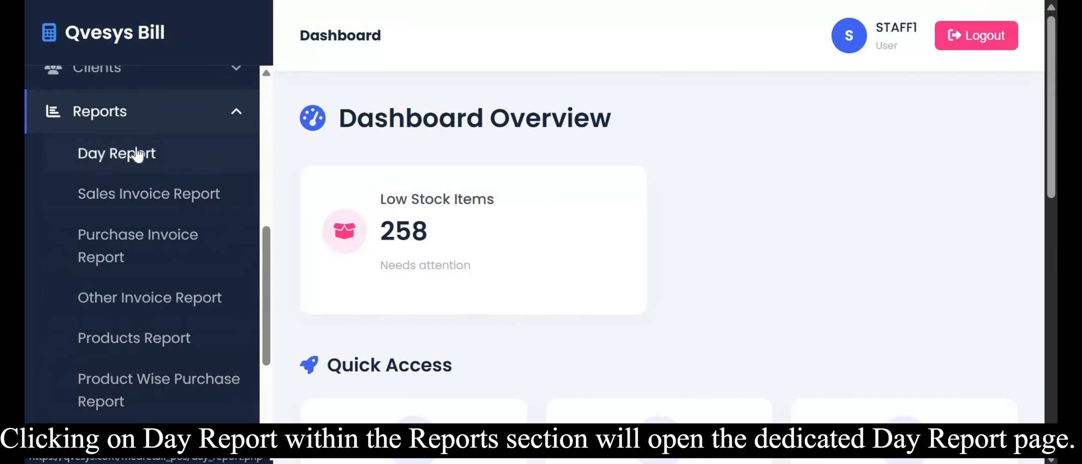
left_click(122, 166)
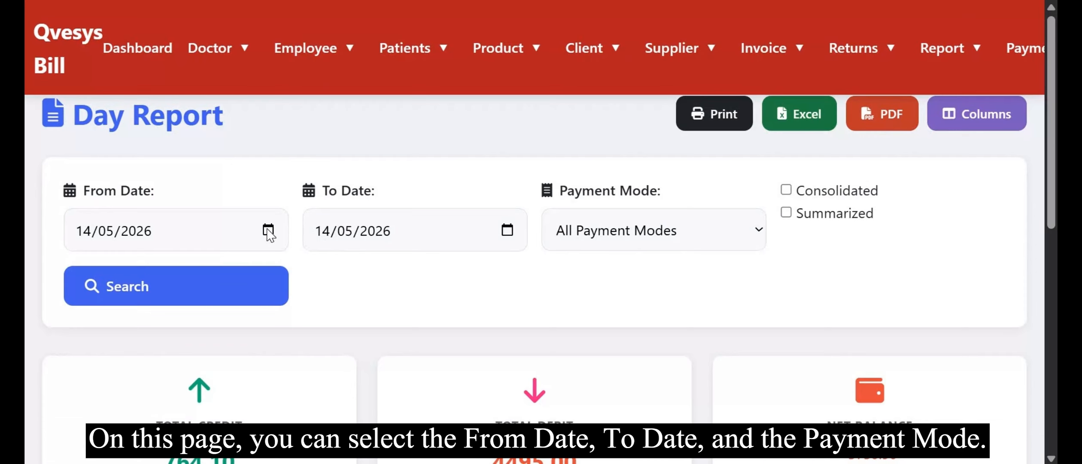
Set both the From Date and To Date of the day report to 14/05/2026.
left_click(267, 230)
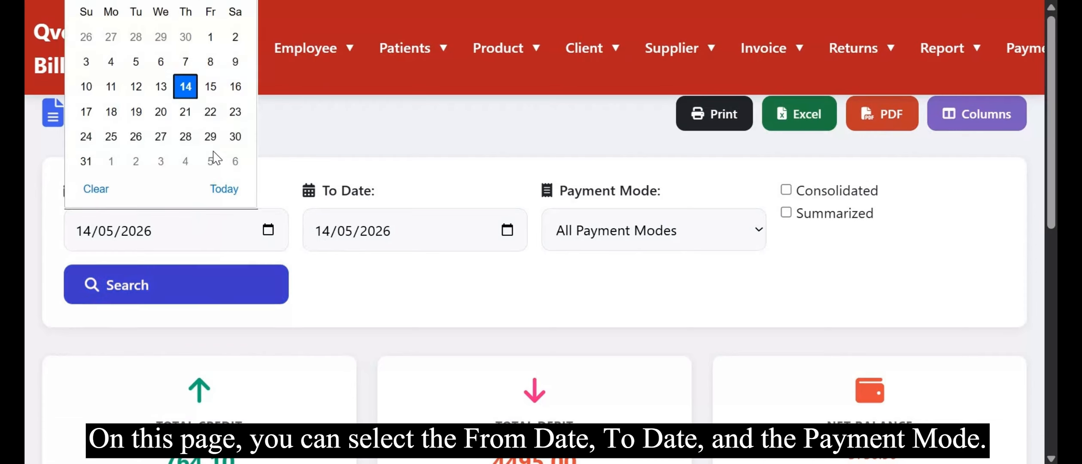
left_click(220, 190)
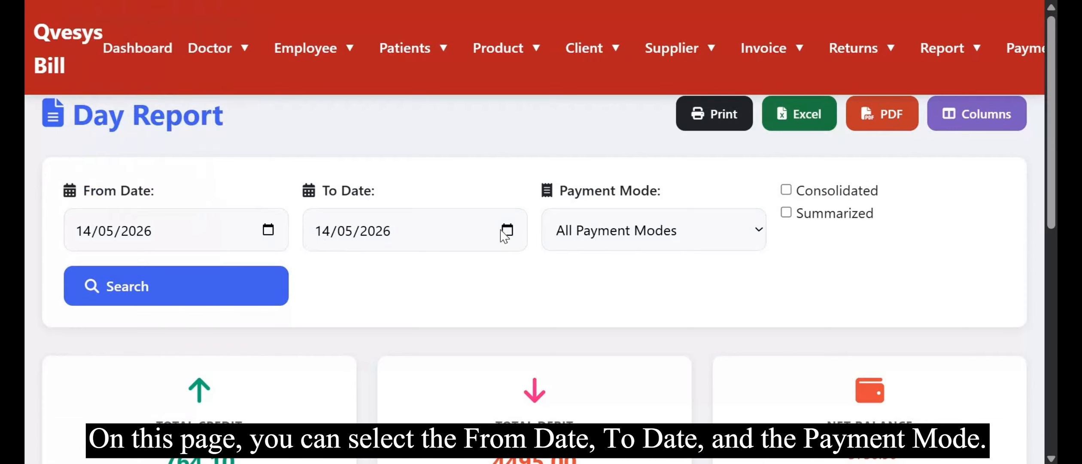
left_click(502, 232)
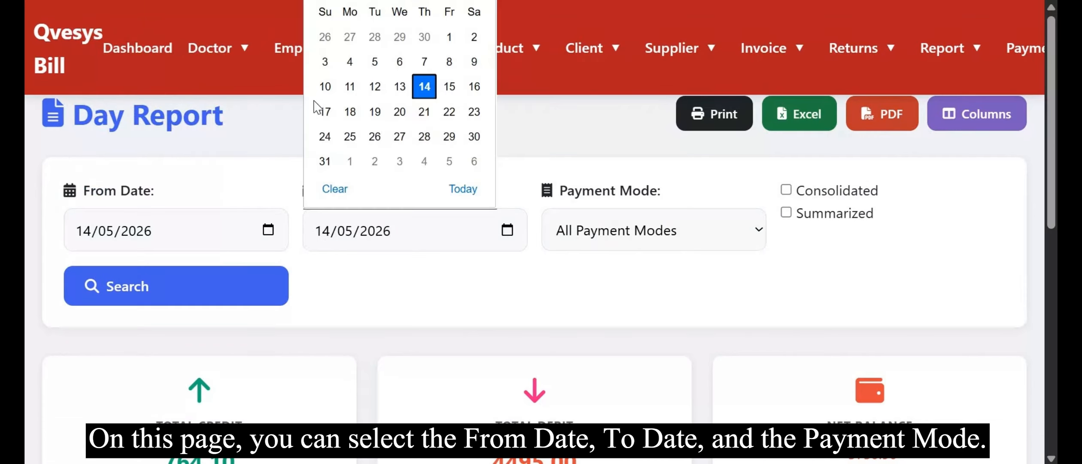
left_click(433, 93)
Review the total credit, debit and net balance cards and the day report transaction table.
scroll(491, 320, "down", 1)
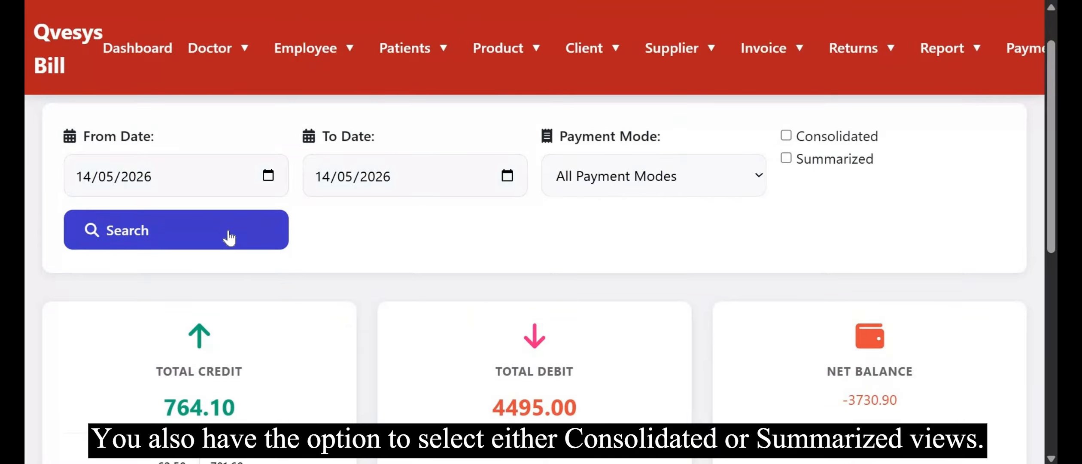
scroll(328, 369, "down", 4)
scroll(329, 370, "down", 2)
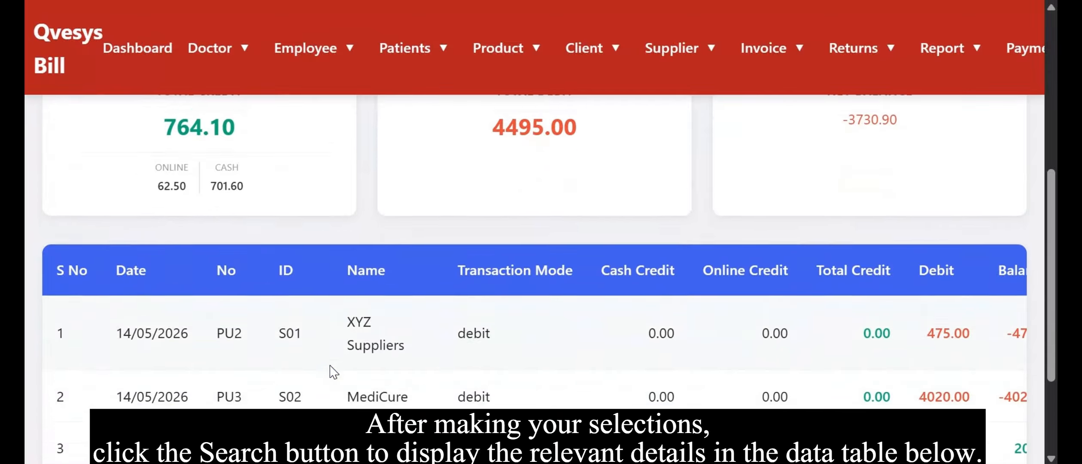
scroll(417, 325, "up", 2)
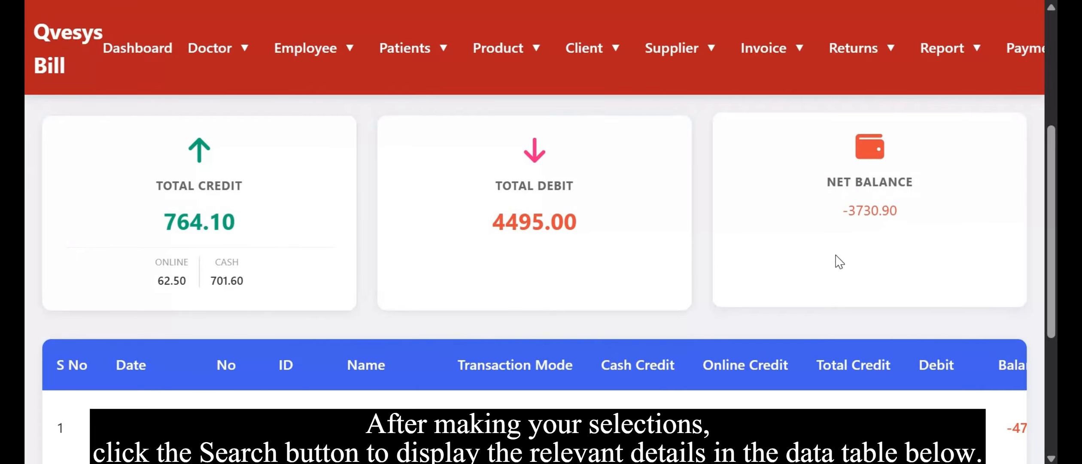
scroll(837, 258, "down", 5)
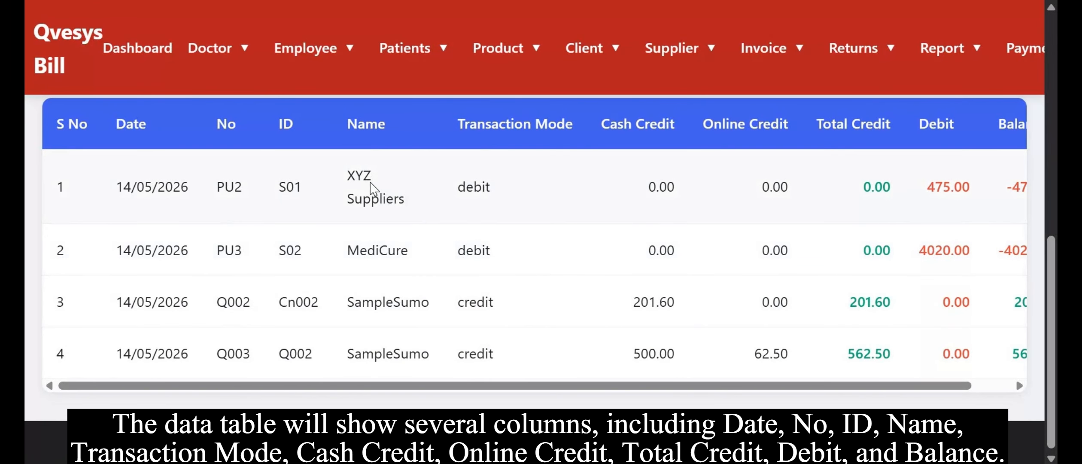
left_click_drag(352, 175, 540, 269)
left_click(540, 266)
scroll(540, 266, "down", 1)
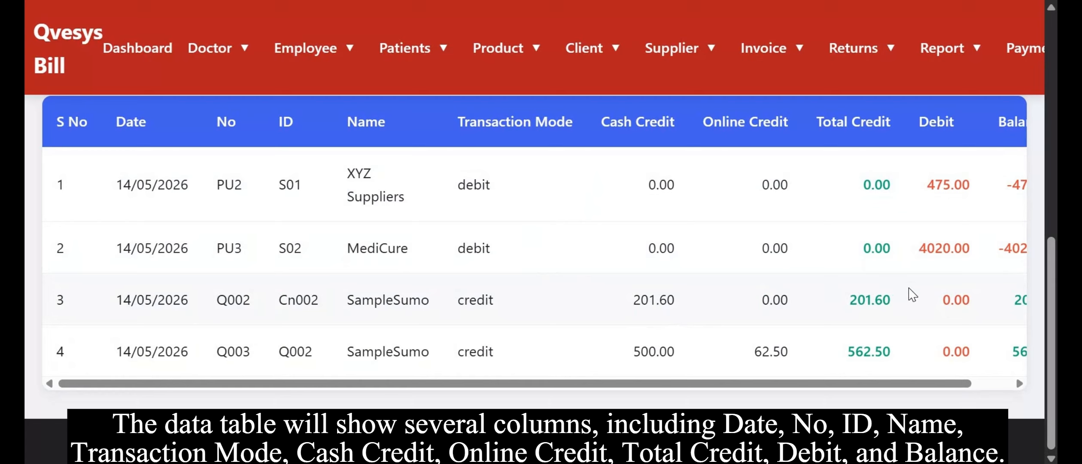
scroll(912, 295, "right", 2)
scroll(912, 295, "left", 2)
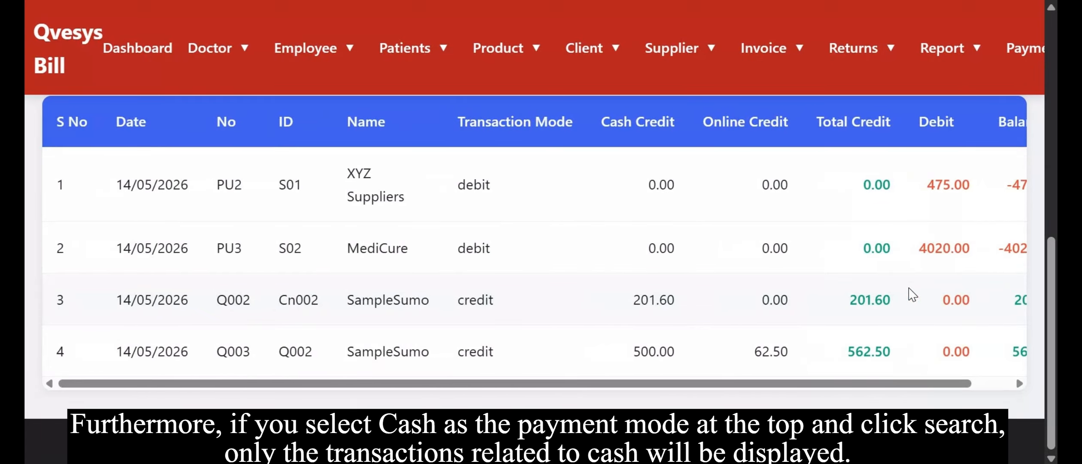
scroll(912, 295, "up", 6)
scroll(913, 295, "up", 5)
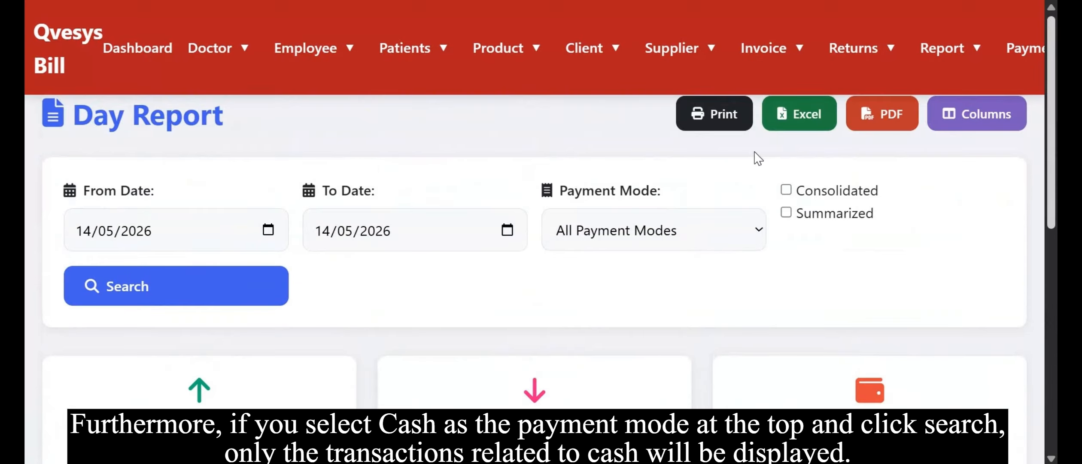
Filter the day report by the cash payment mode and run the search.
left_click(667, 233)
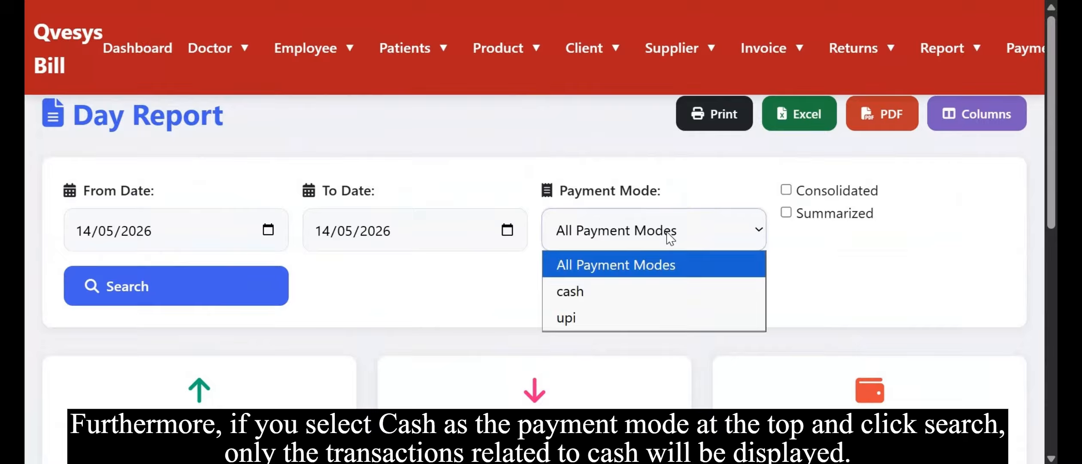
left_click(589, 303)
left_click(256, 287)
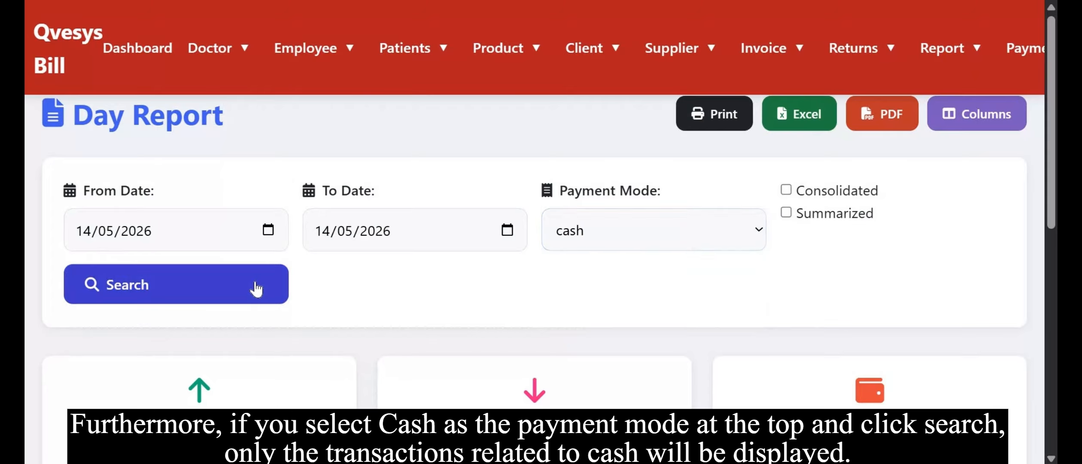
scroll(257, 288, "down", 5)
scroll(256, 287, "down", 1)
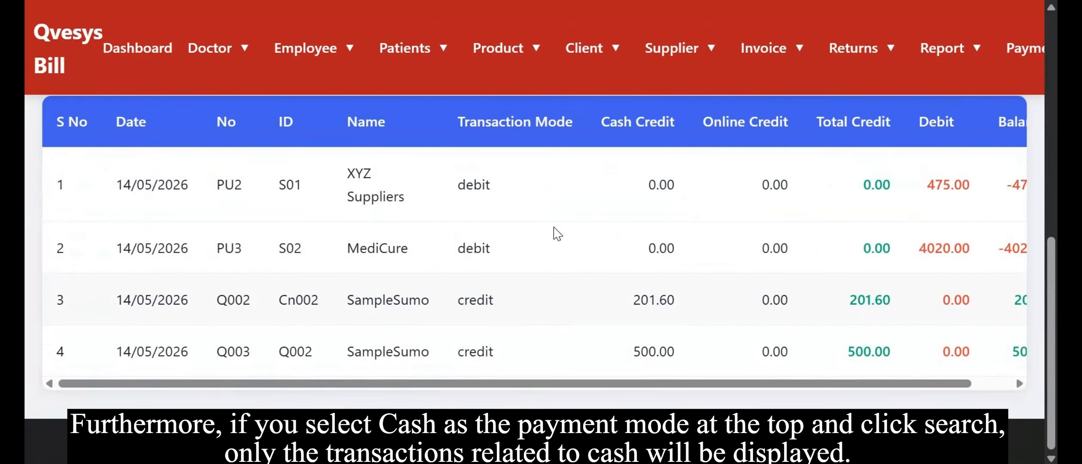
scroll(558, 210, "up", 6)
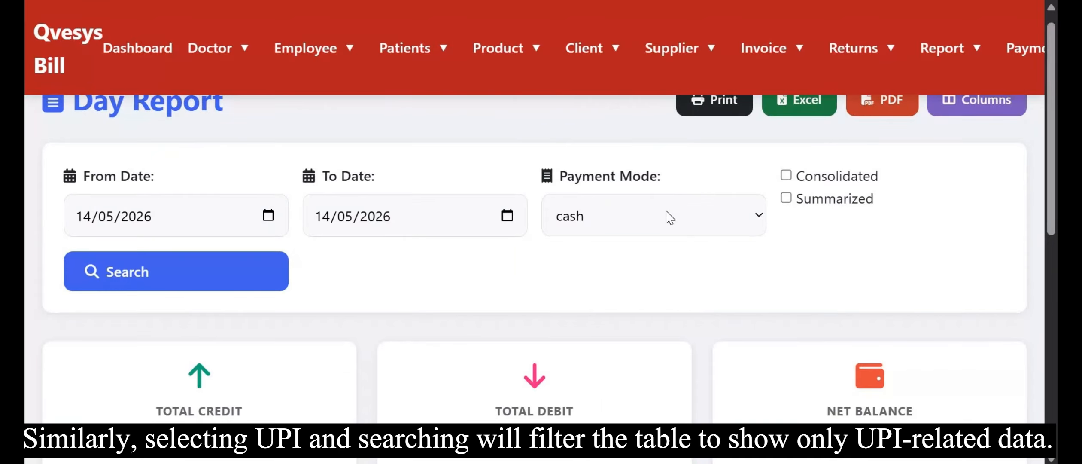
Filter the day report by the upi payment mode and run the search.
left_click(669, 218)
left_click(581, 304)
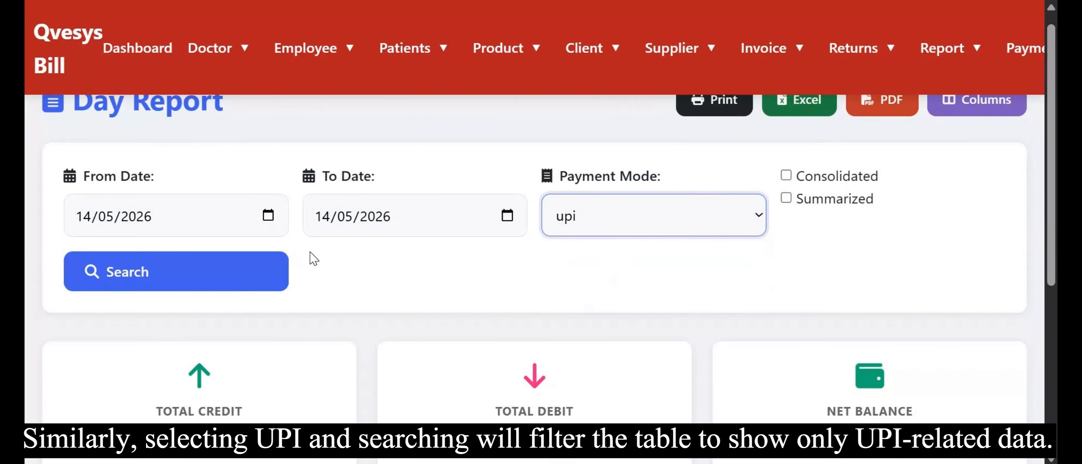
left_click(254, 275)
scroll(253, 273, "down", 5)
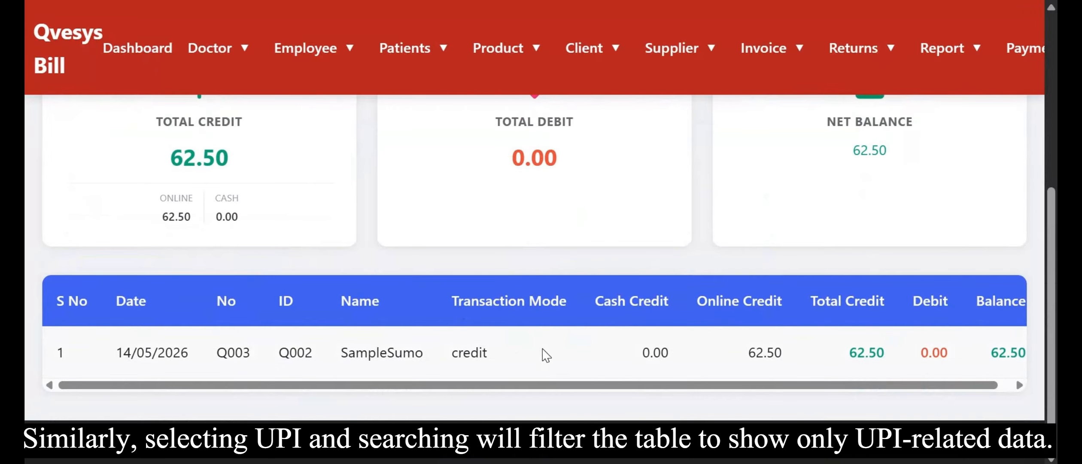
scroll(770, 350, "right", 1)
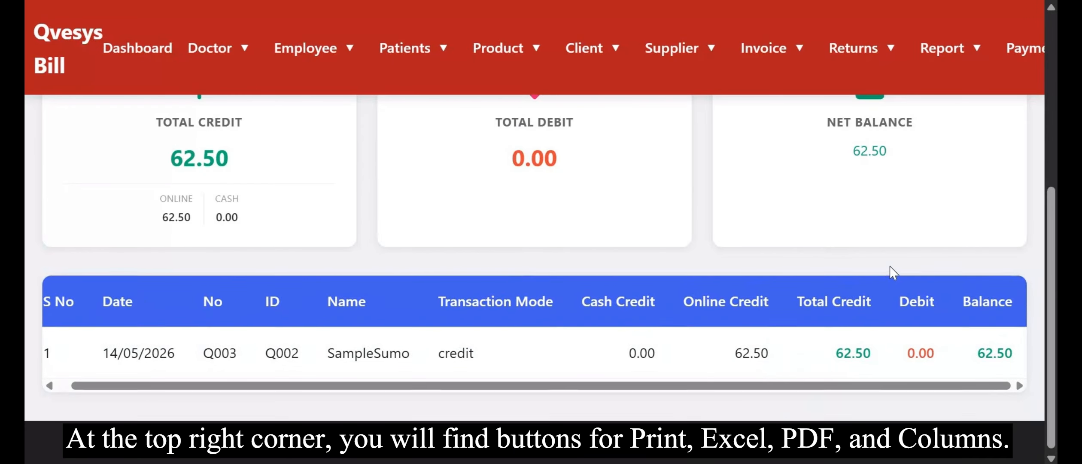
scroll(893, 273, "up", 5)
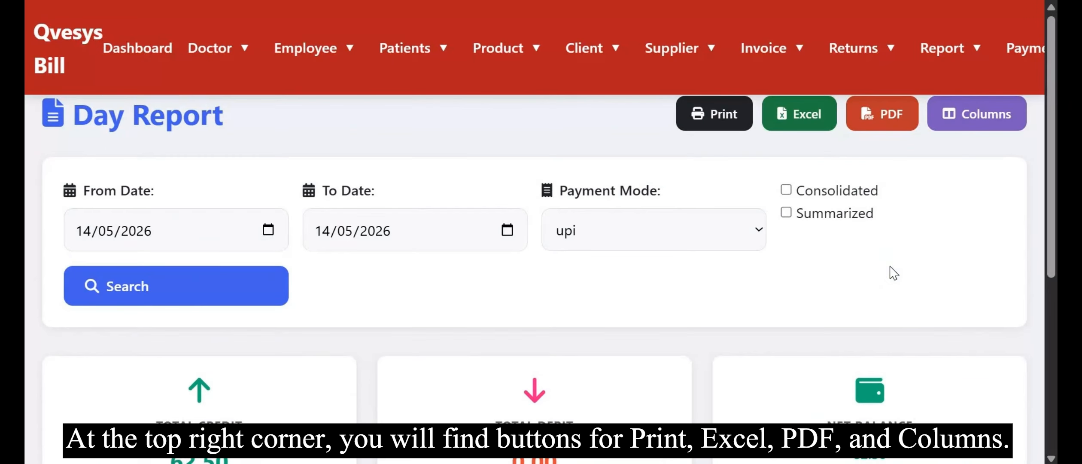
Customize which day report columns are shown, unchecking Cash Credit and toggling other columns.
left_click(975, 110)
scroll(891, 363, "down", 2)
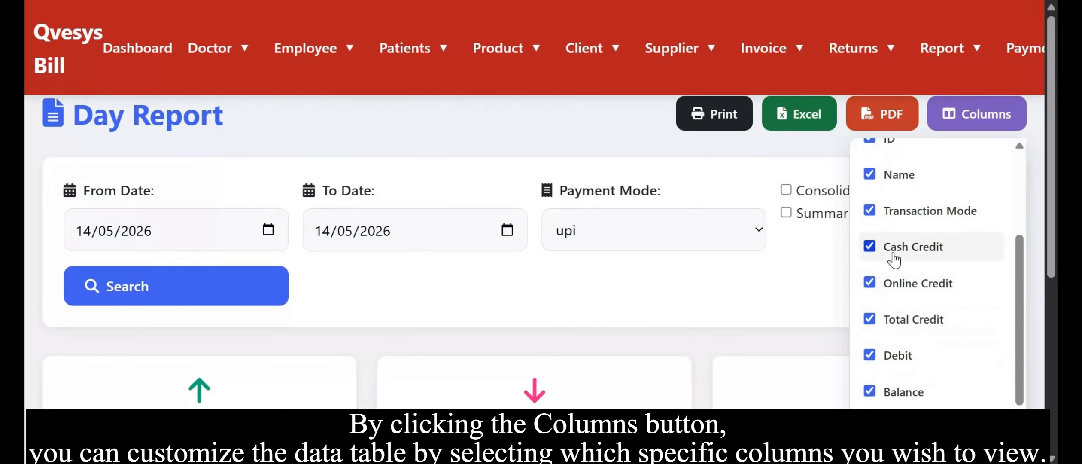
scroll(816, 309, "down", 6)
scroll(838, 322, "up", 5)
left_click(869, 207)
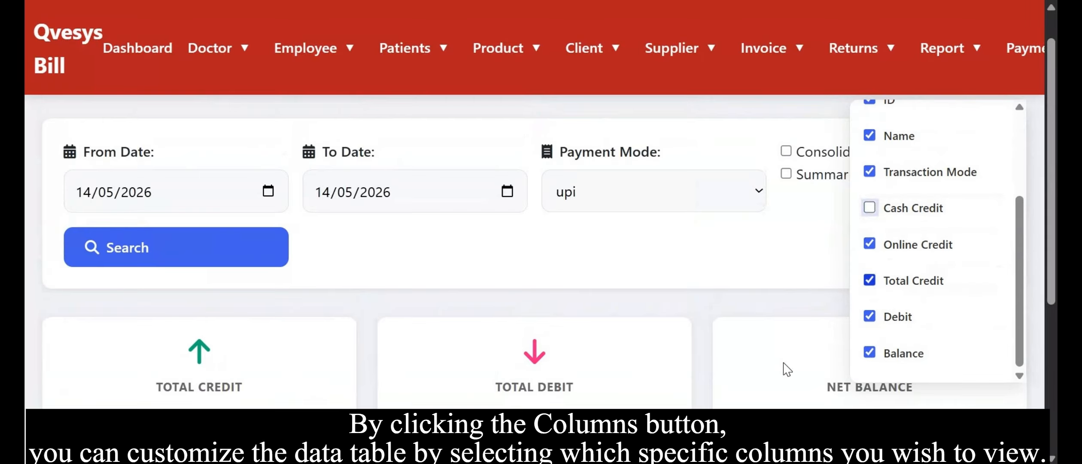
scroll(782, 365, "down", 5)
scroll(459, 273, "up", 5)
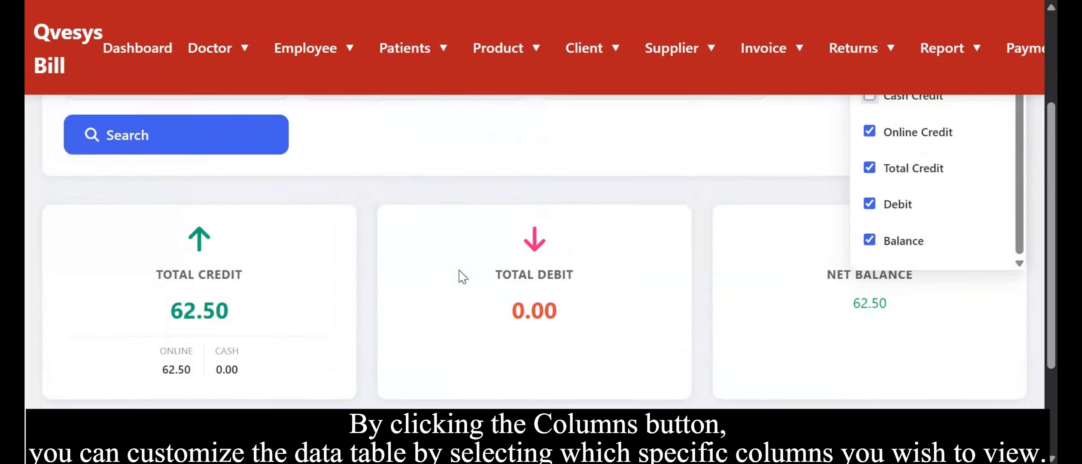
scroll(876, 193, "up", 2)
left_click(870, 154)
scroll(508, 285, "down", 5)
scroll(508, 285, "up", 5)
left_click(509, 285)
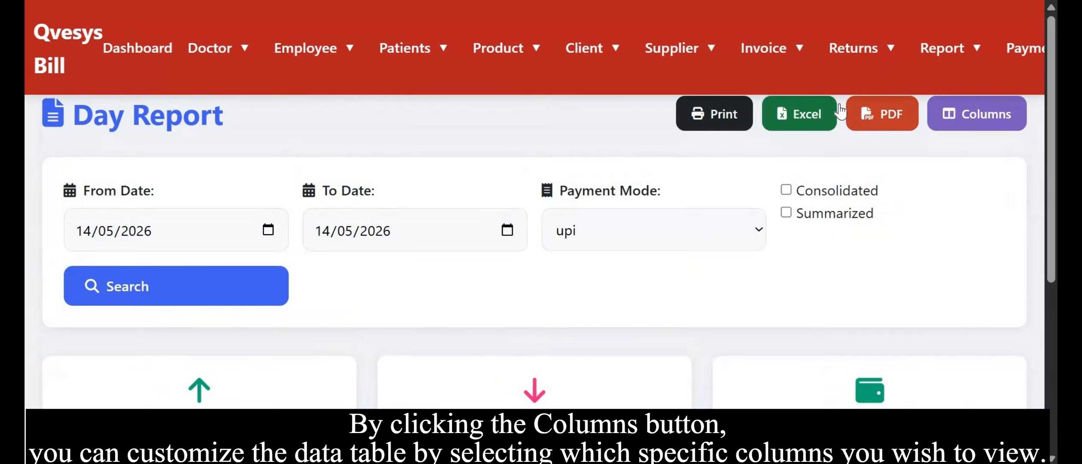
left_click(977, 114)
left_click(870, 168)
left_click(869, 313)
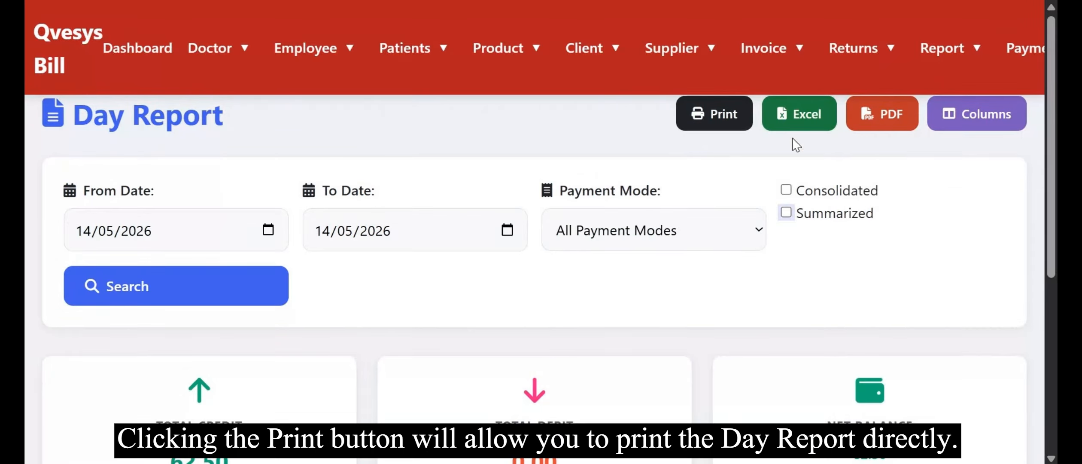
Open the print preview of the Day Report and close it.
left_click(706, 113)
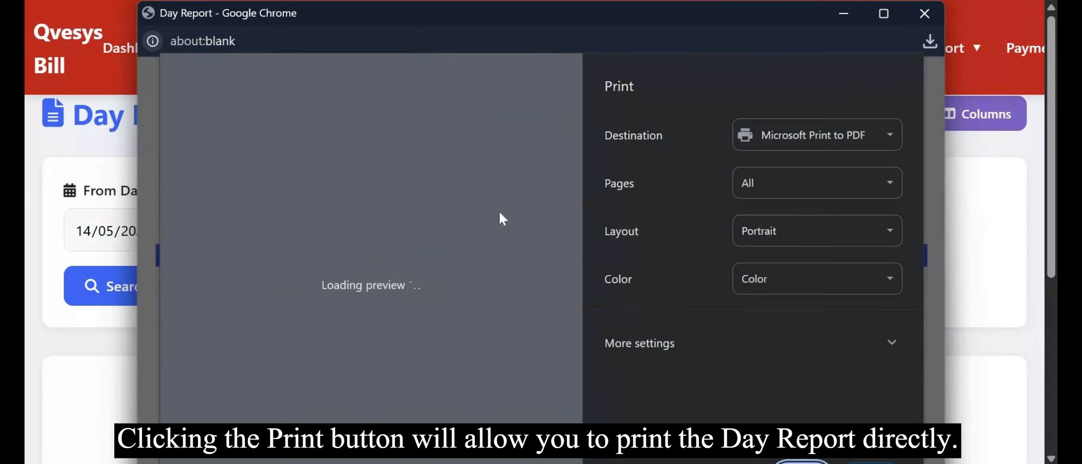
left_click(924, 13)
Export the Day Report to Excel and open the downloaded file.
left_click(799, 112)
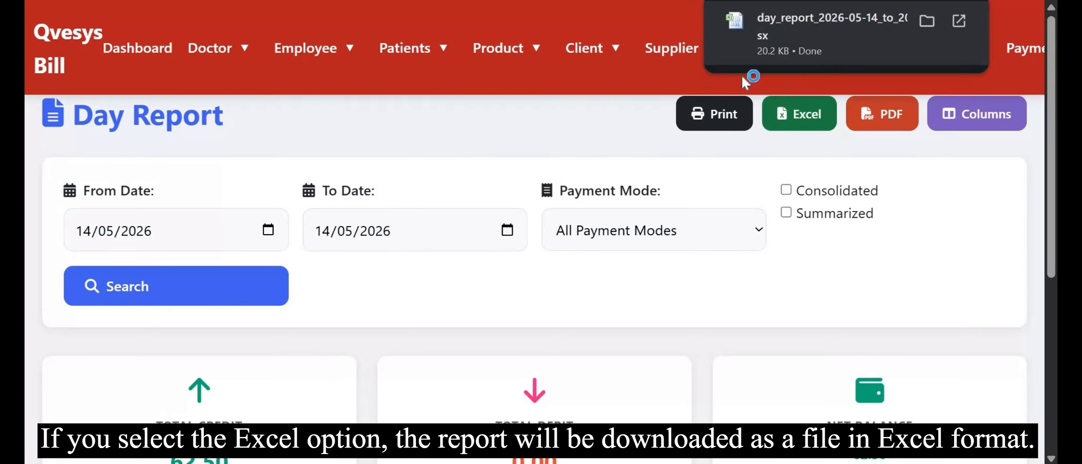
left_click(815, 22)
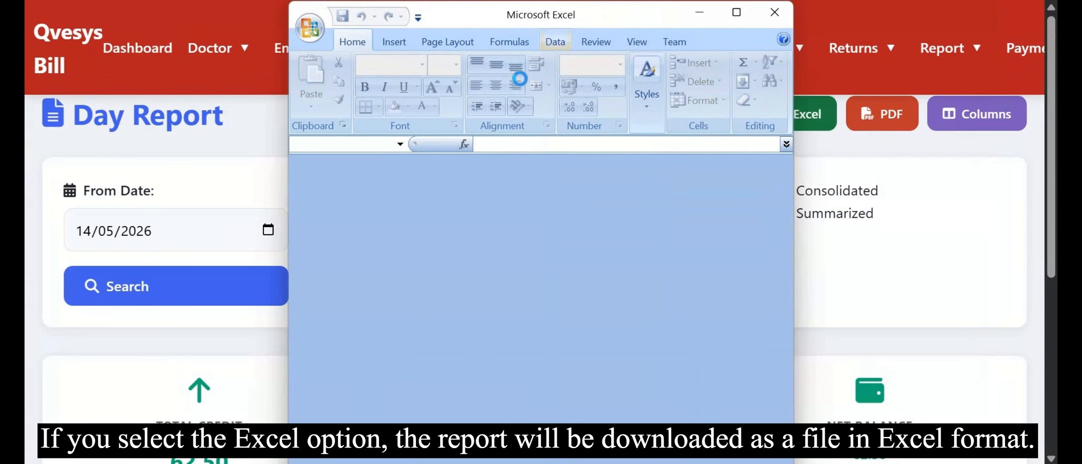